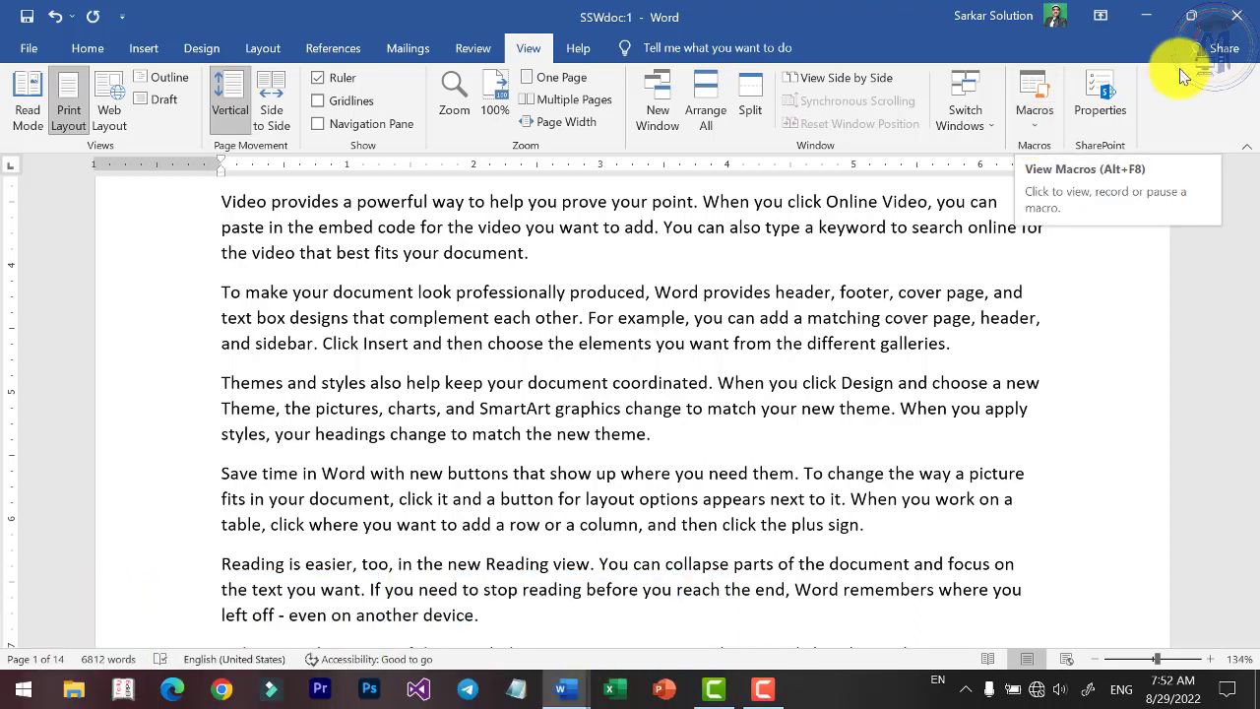
# Scroll through the sample paragraphs and zoom the document view from 134% to 164%.
pyautogui.scroll(-1, 650, 236)
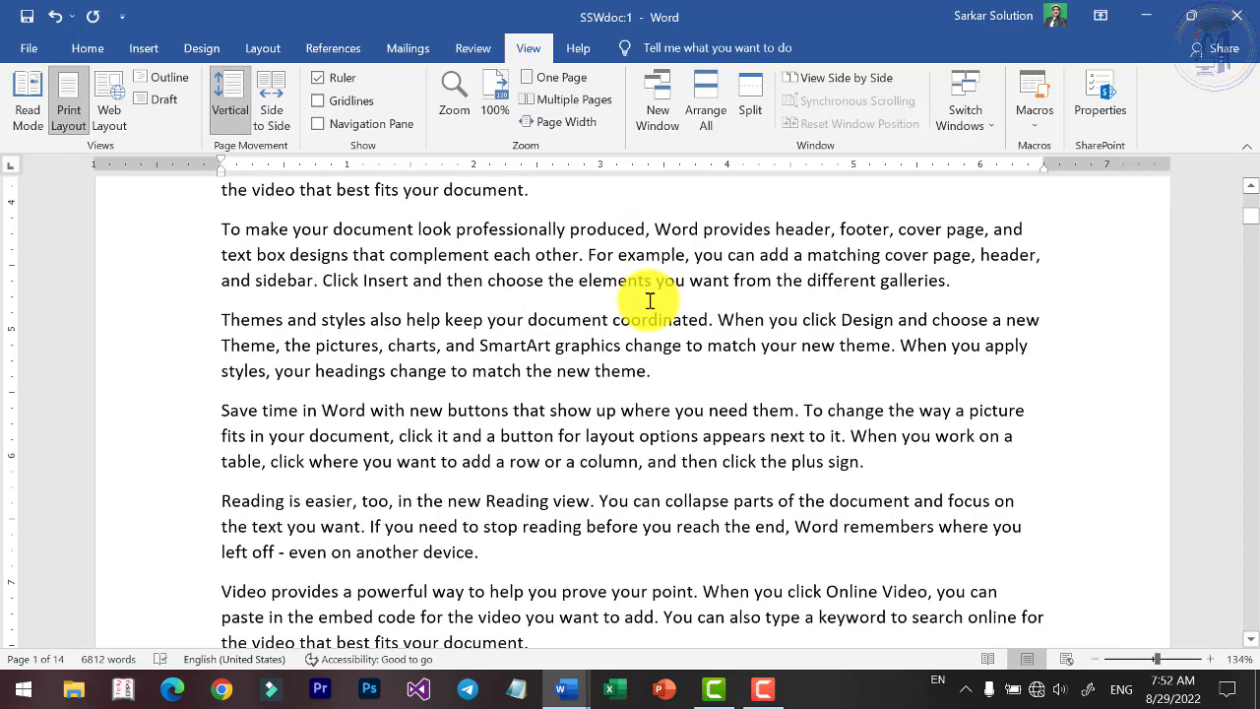
pyautogui.keyDown('ctrl'); pyautogui.scroll(2, 556, 522); pyautogui.keyUp('ctrl')
pyautogui.keyDown('ctrl'); pyautogui.scroll(1, 553, 521); pyautogui.keyUp('ctrl')
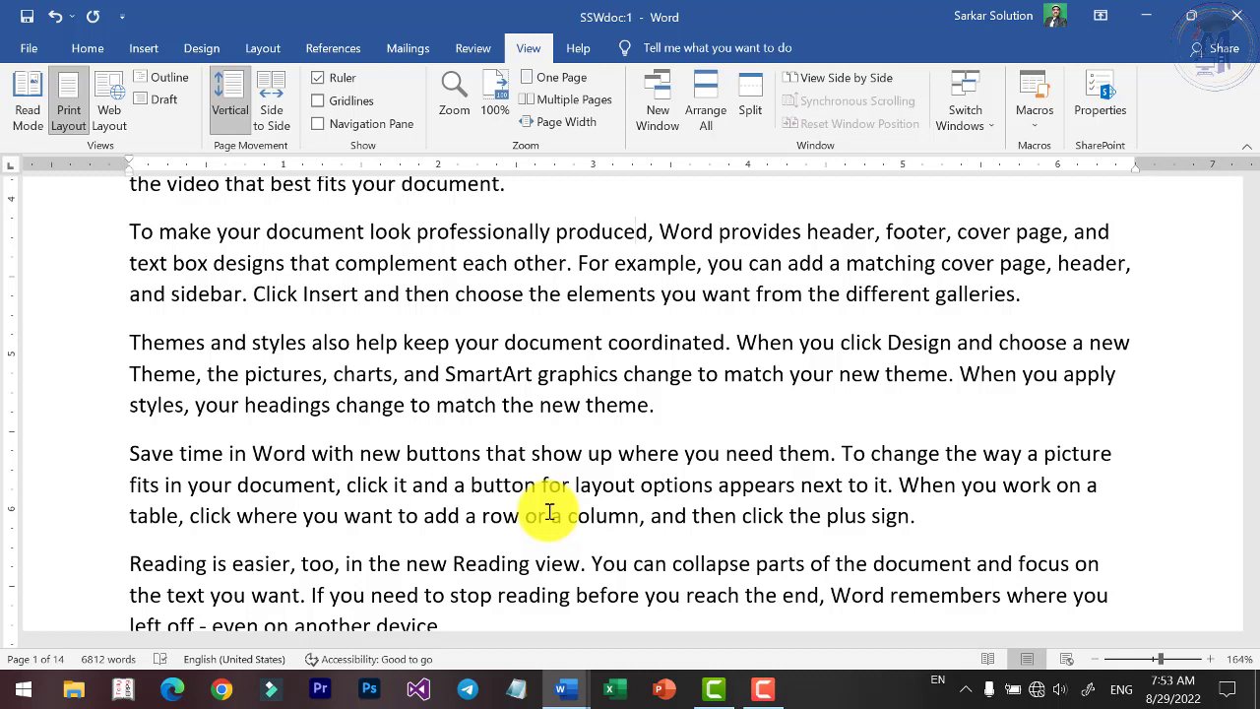
# Below the paragraph ending "theme.", type the tab-separated headings s.no, name and address.
pyautogui.click(689, 415)
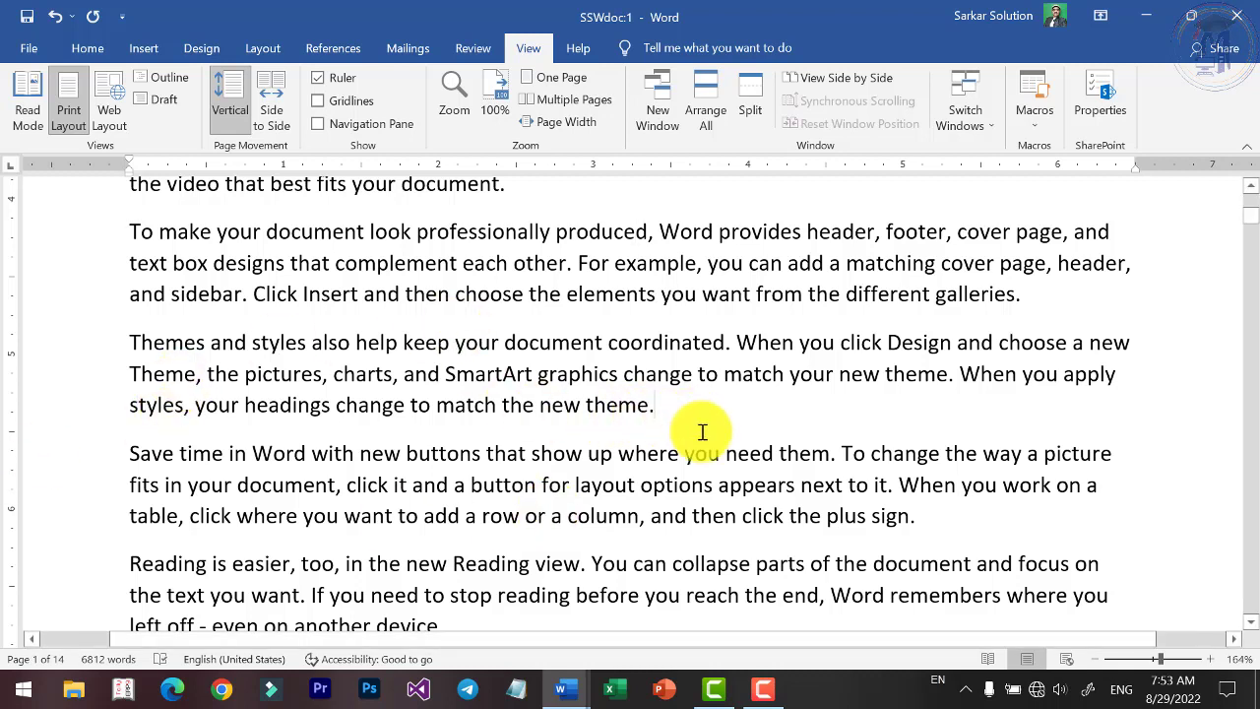
pyautogui.press('Return')
pyautogui.press('Return')
pyautogui.press('Return')
pyautogui.press('Up')
pyautogui.press('Up')
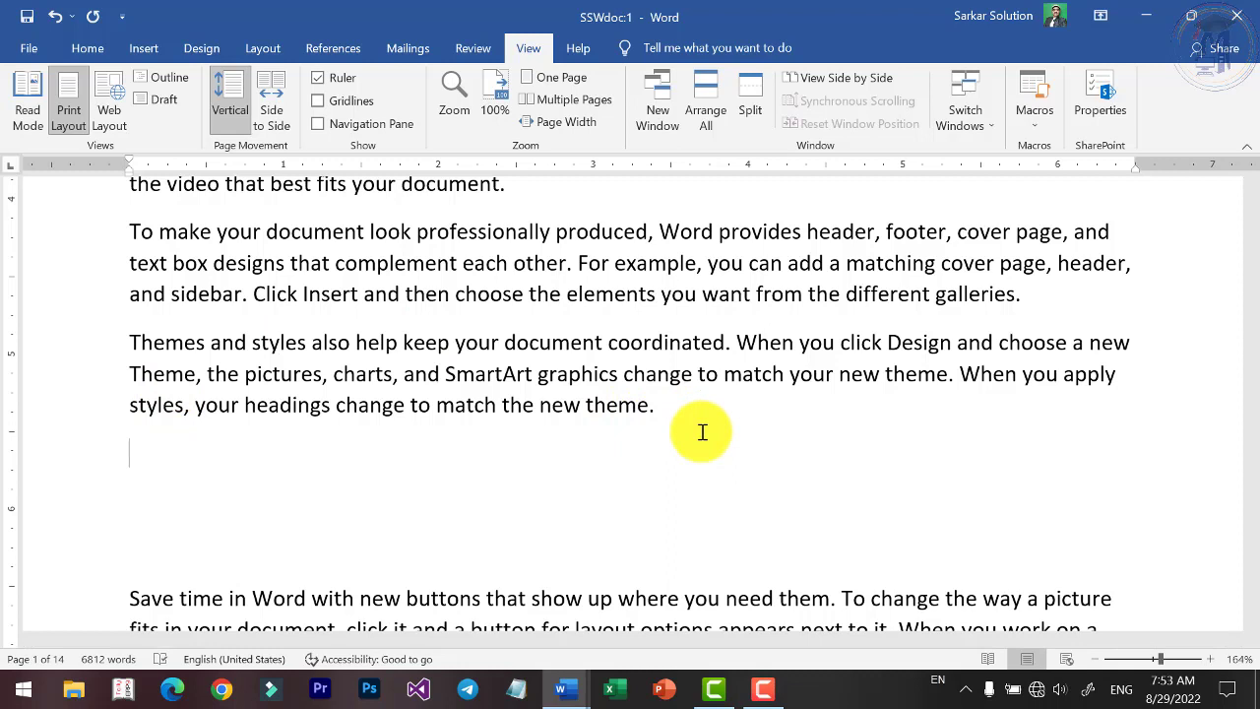
pyautogui.write('s.no')
pyautogui.press('Tab')
pyautogui.write('name')
pyautogui.press('Tab')
pyautogui.write('a')
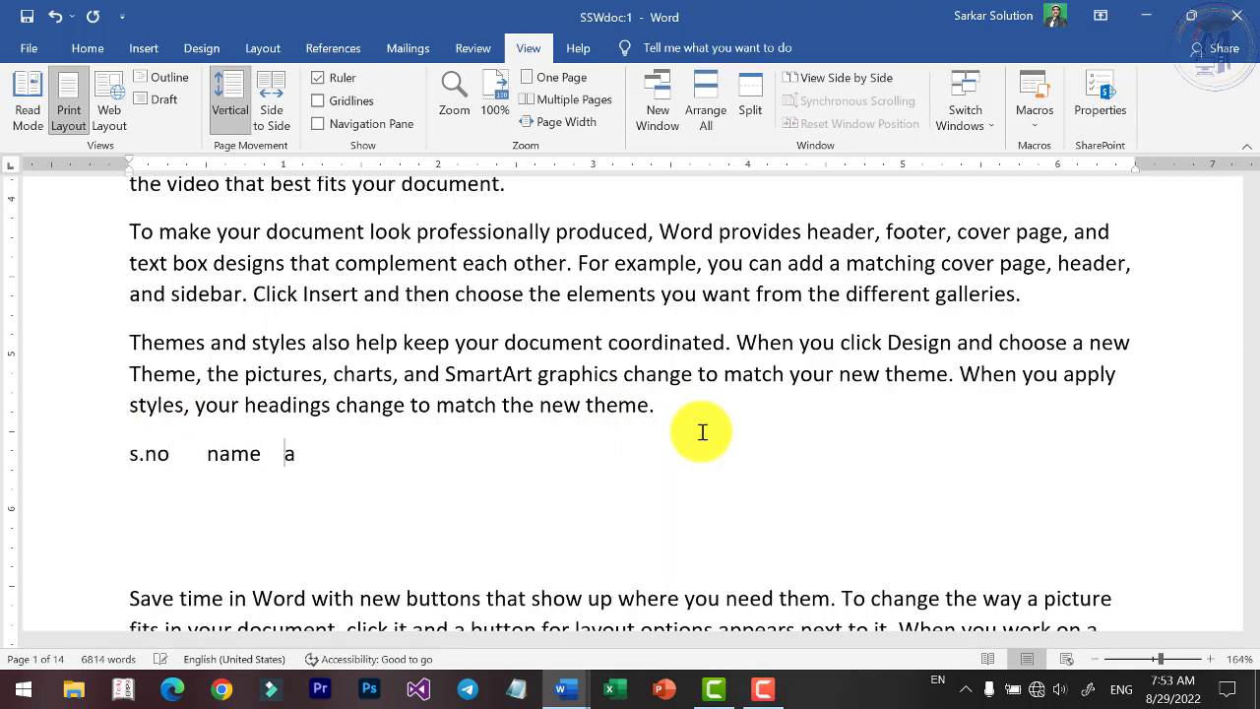
pyautogui.write('ddress')
pyautogui.write('\\')
pyautogui.press('BackSpace')
# Add two tab-separated student rows numbered 1 and 2, each with a student name and Chhindwara as address.
pyautogui.press('Return')
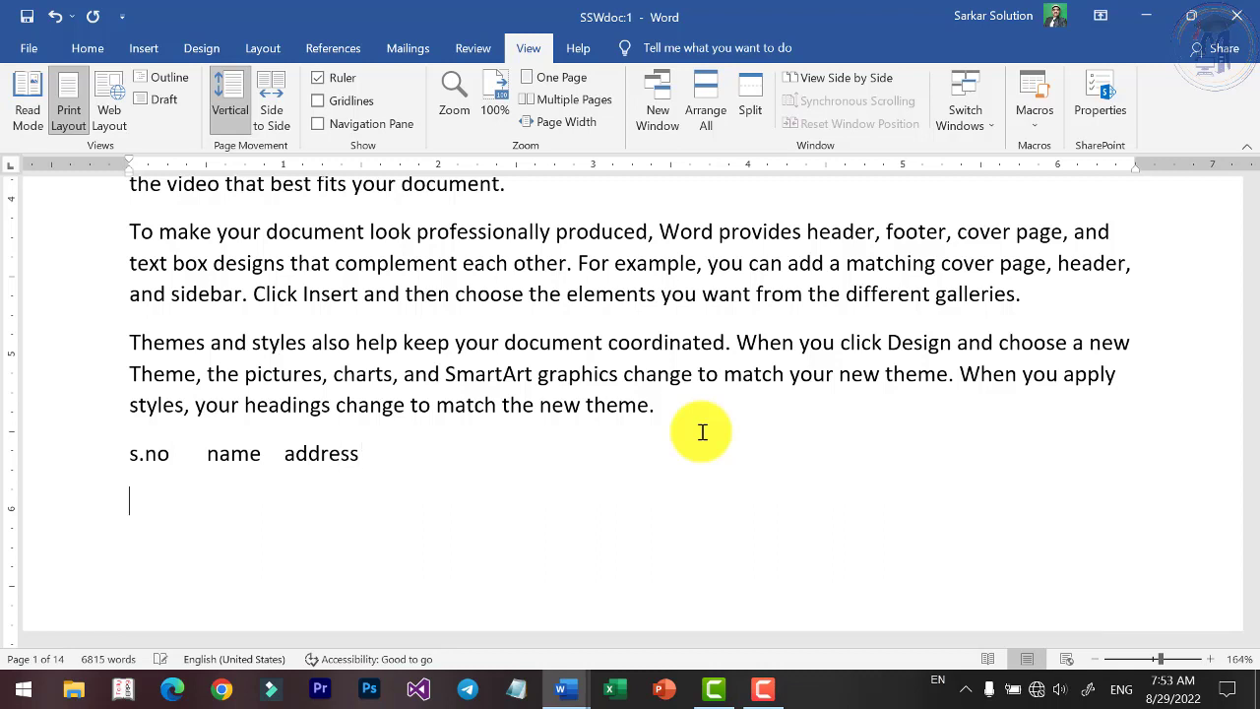
pyautogui.write('1')
pyautogui.press('Tab')
pyautogui.write('R')
pyautogui.write('ajesh')
pyautogui.press('Tab')
pyautogui.write('Chh')
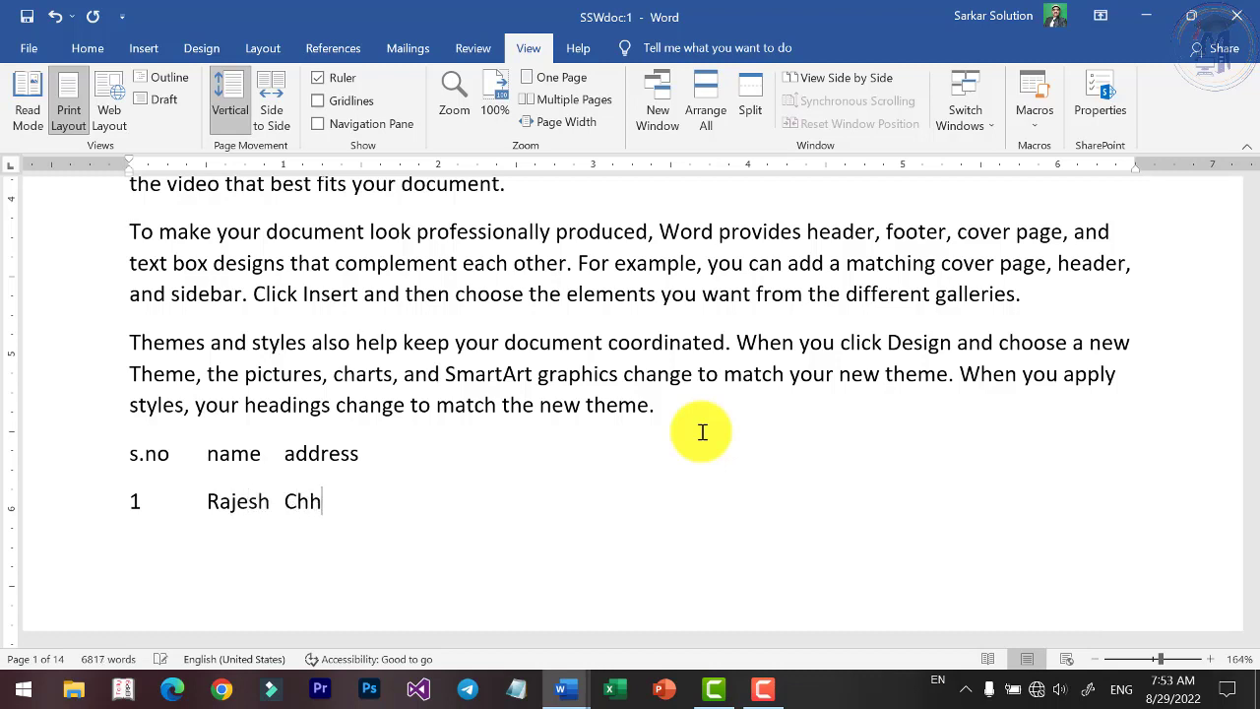
pyautogui.write('indwara')
pyautogui.press('Return')
pyautogui.write('2')
pyautogui.press('Tab')
pyautogui.write('Ajay')
pyautogui.press('Tab')
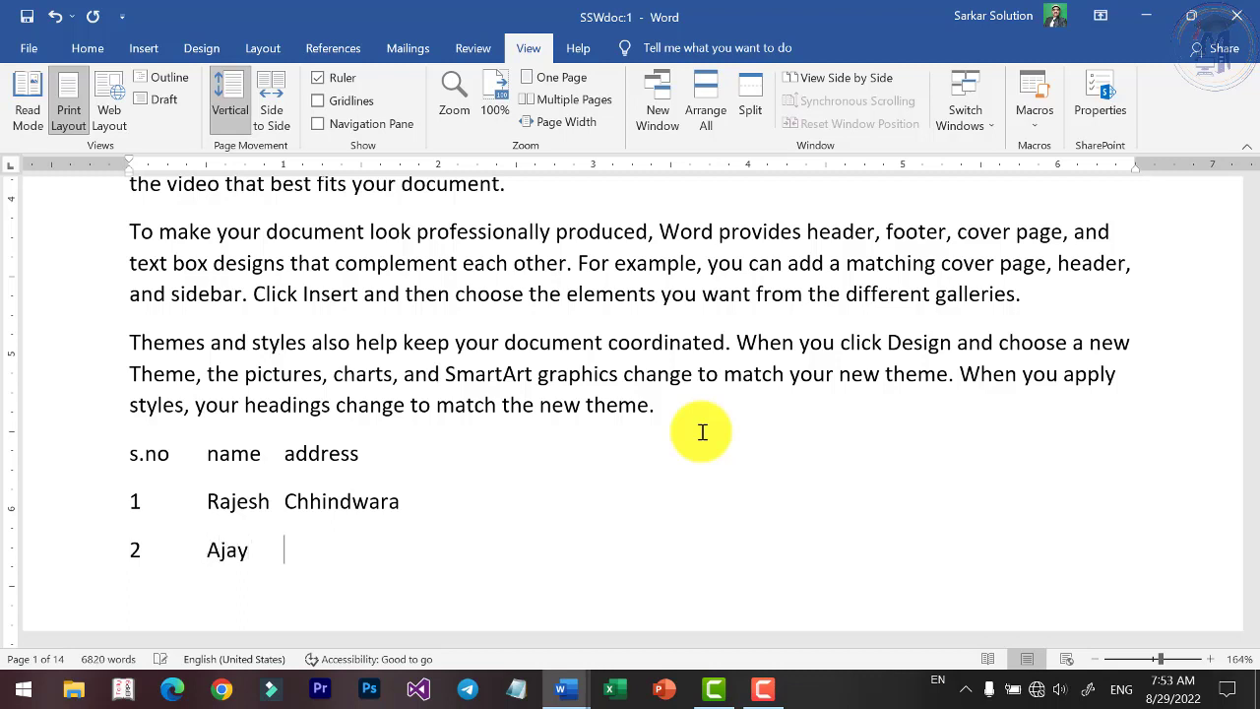
pyautogui.write('Chhin')
pyautogui.press('BackSpace')
pyautogui.write('indwara')
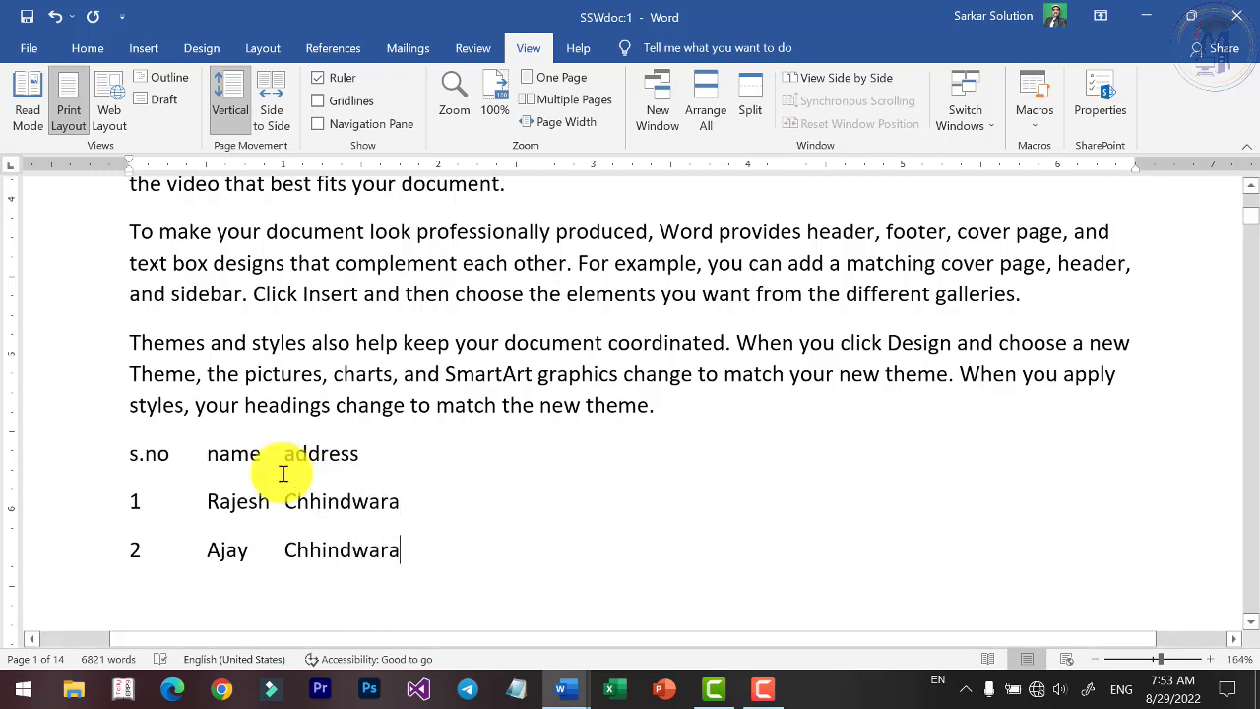
# Select all three tab-separated student lines and open the Macros menu on the View tab.
pyautogui.moveTo(126, 454); pyautogui.dragTo(402, 542)
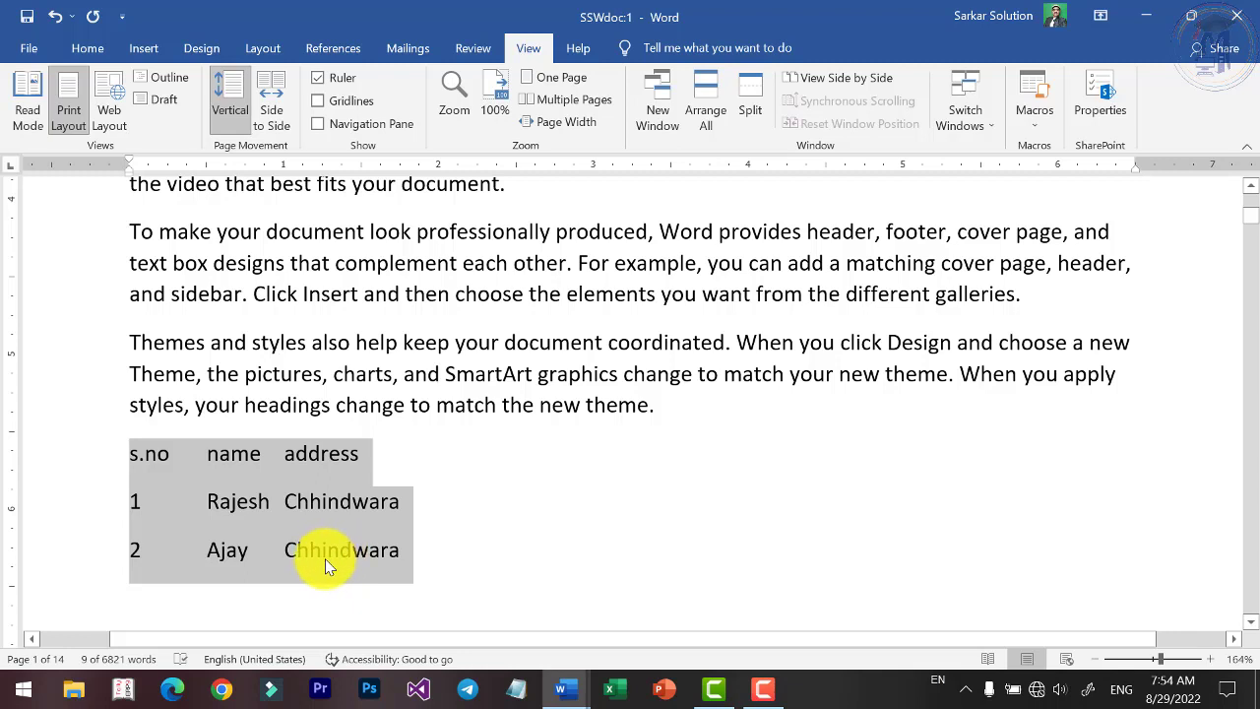
pyautogui.click(473, 536)
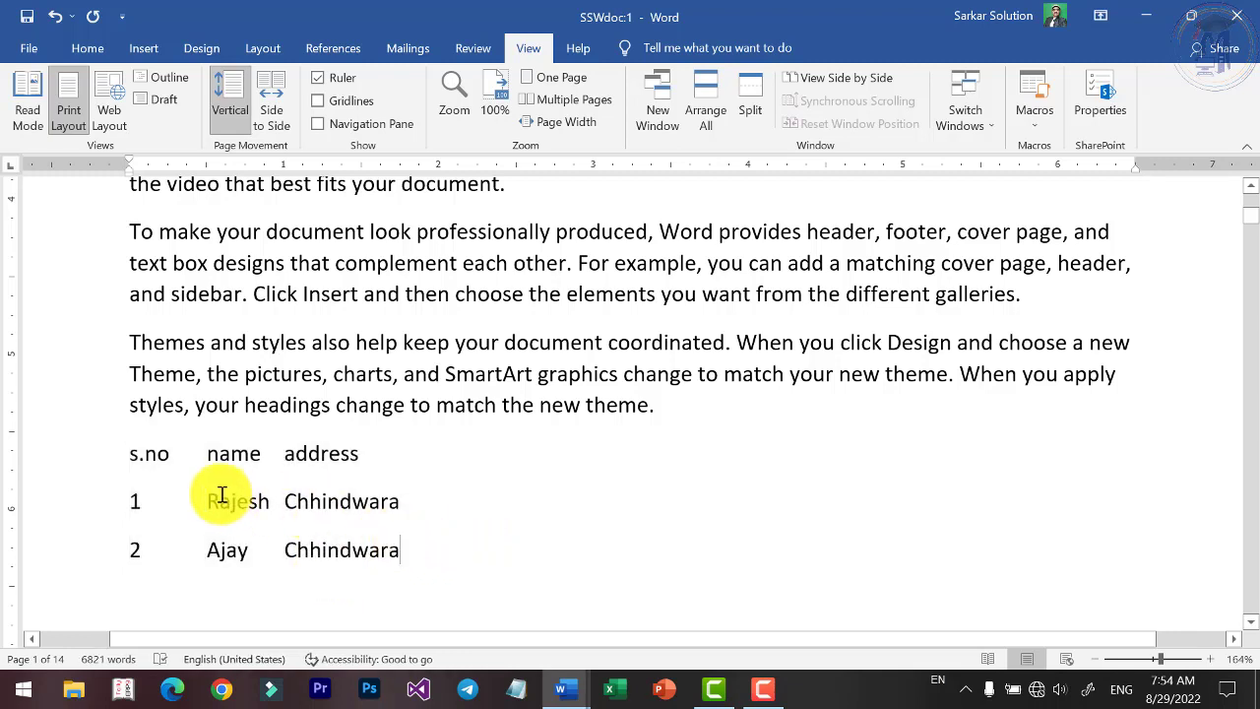
pyautogui.moveTo(128, 455); pyautogui.dragTo(391, 536)
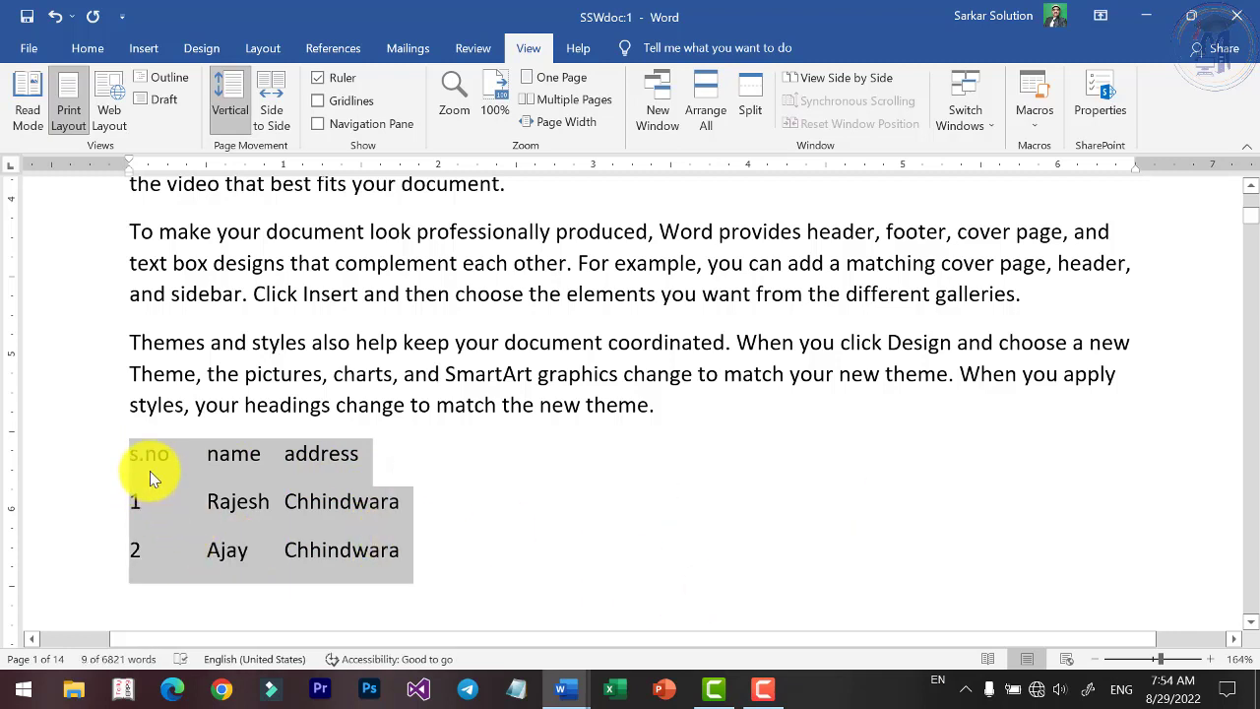
pyautogui.click(205, 455)
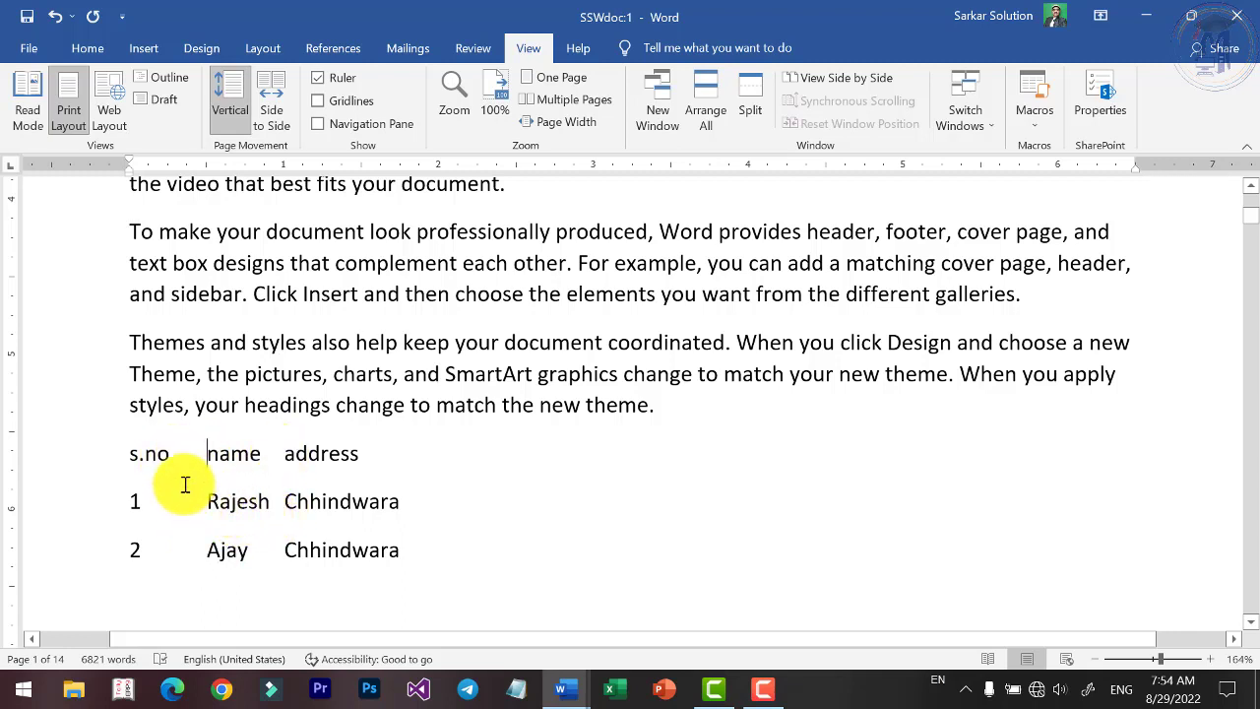
pyautogui.moveTo(132, 459); pyautogui.dragTo(396, 545)
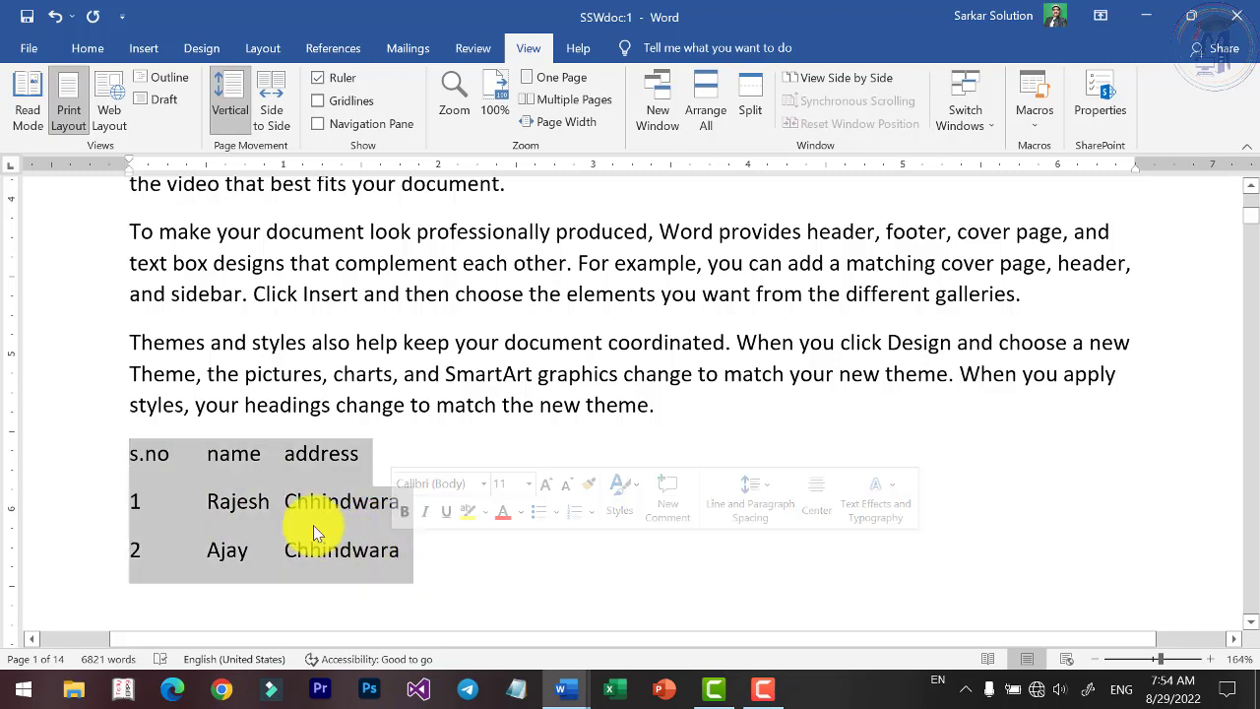
pyautogui.click(1041, 126)
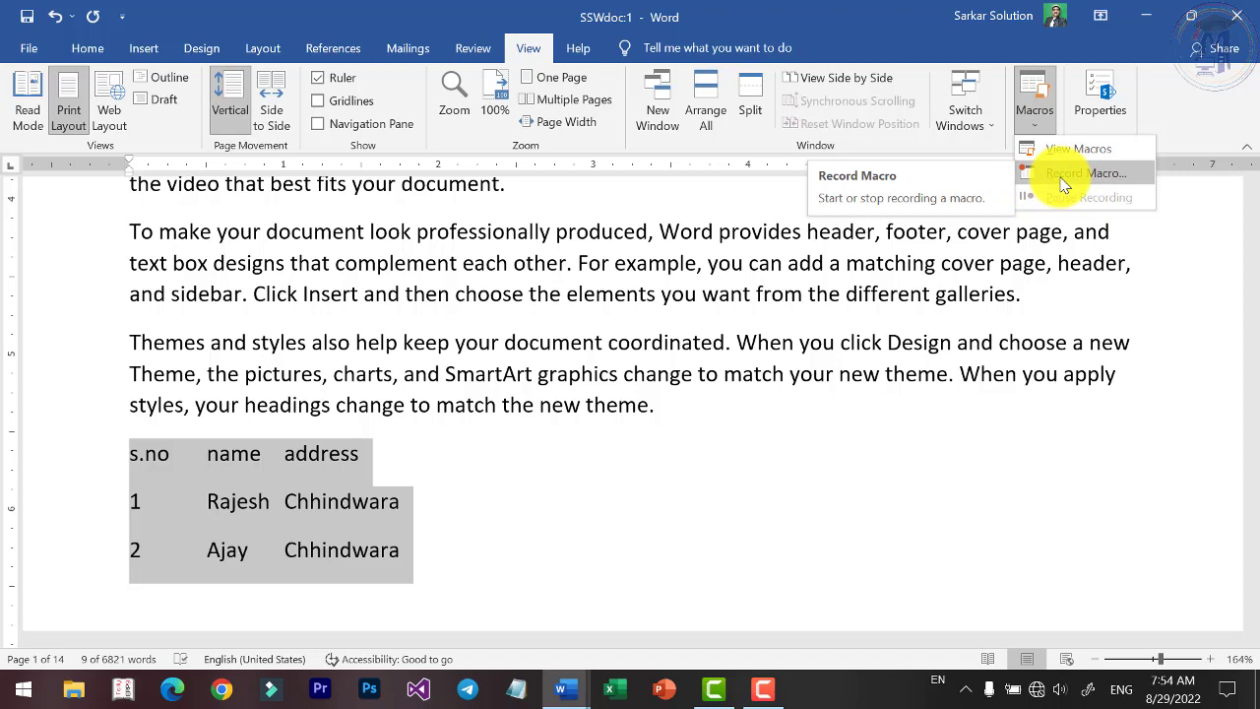
# Start recording a new macro and replace the default name with macrotexttotable.
pyautogui.click(1063, 185)
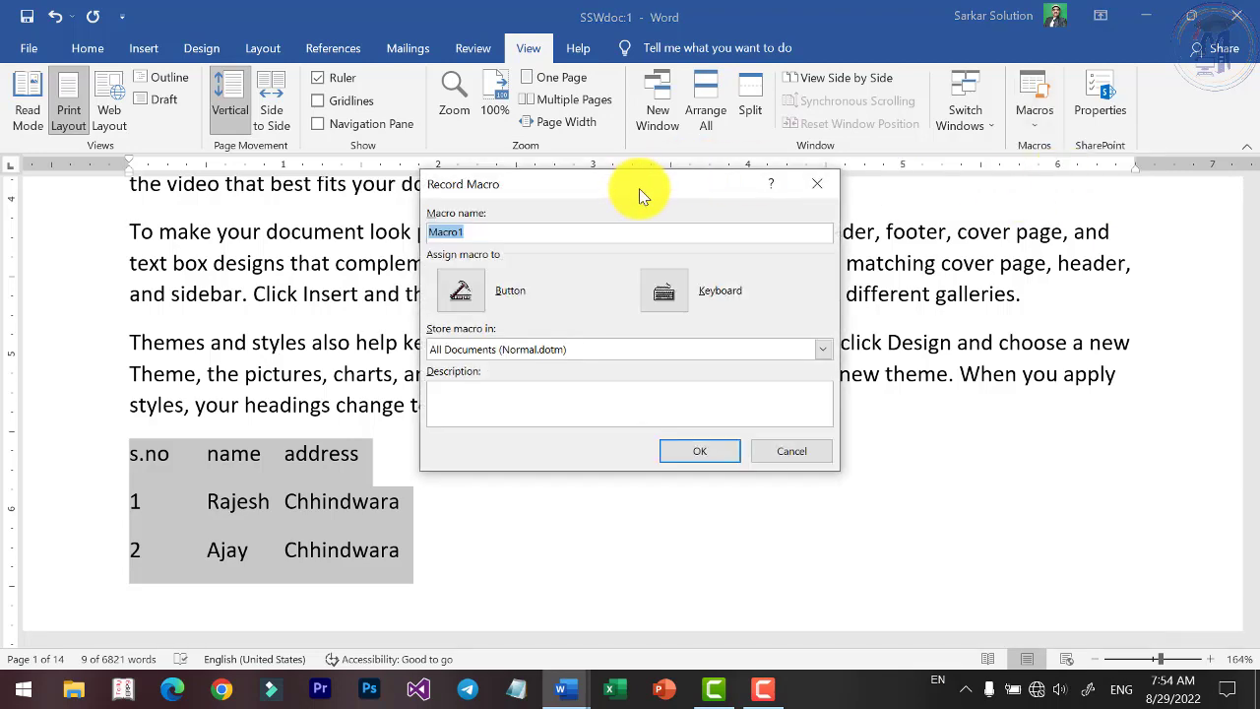
pyautogui.moveTo(639, 188); pyautogui.dragTo(663, 182)
pyautogui.click(562, 217)
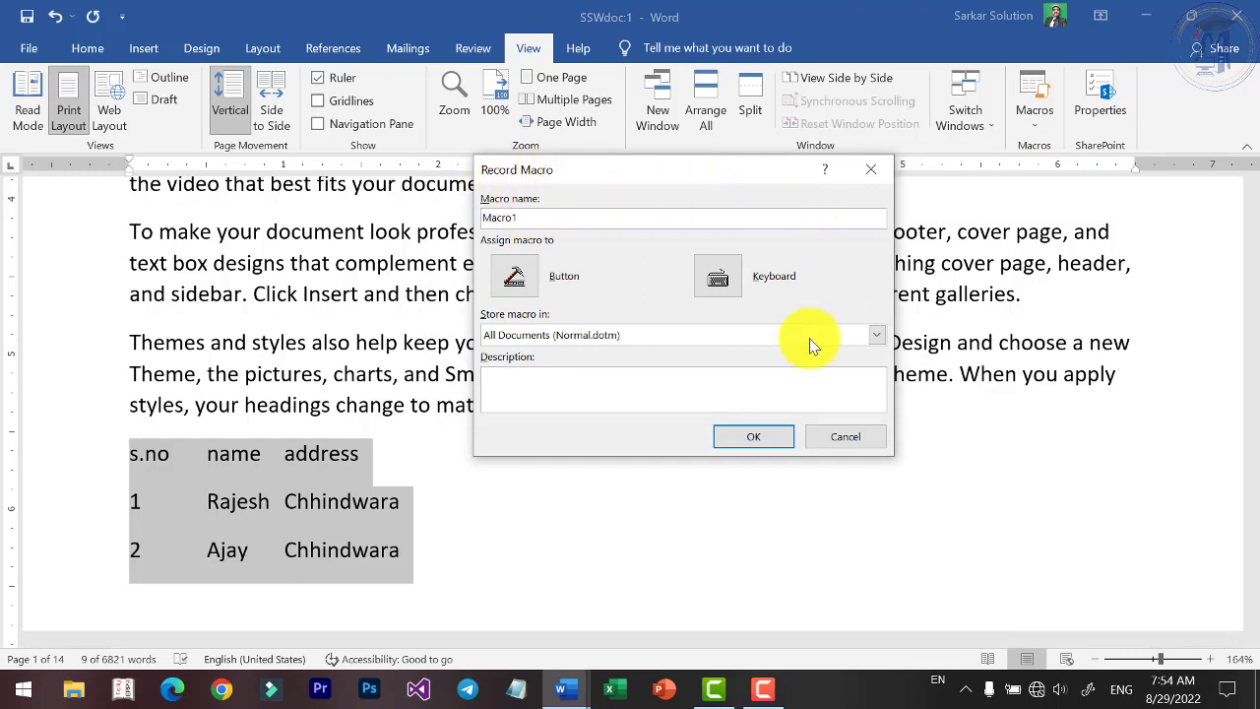
pyautogui.moveTo(538, 218); pyautogui.dragTo(451, 218)
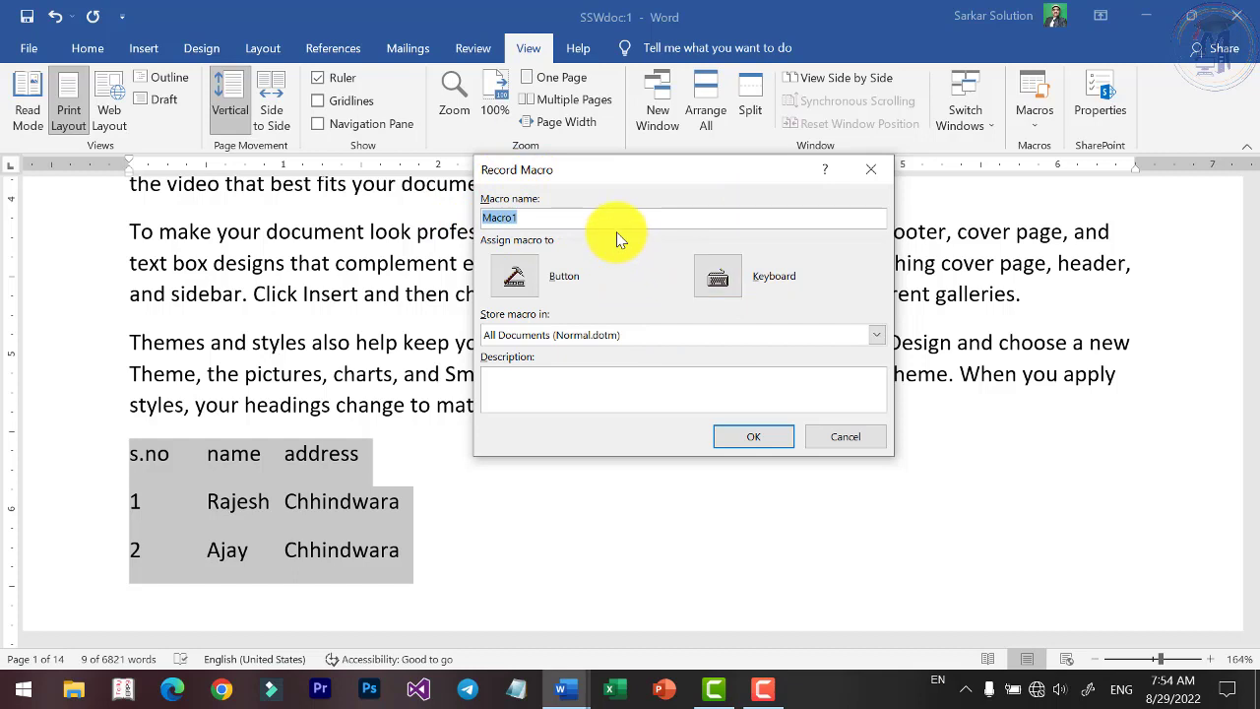
pyautogui.write('t')
pyautogui.press('BackSpace')
pyautogui.write('macr')
pyautogui.write('otex')
pyautogui.write('ttotab')
pyautogui.press('BackSpace')
pyautogui.press('BackSpace')
pyautogui.write('le')
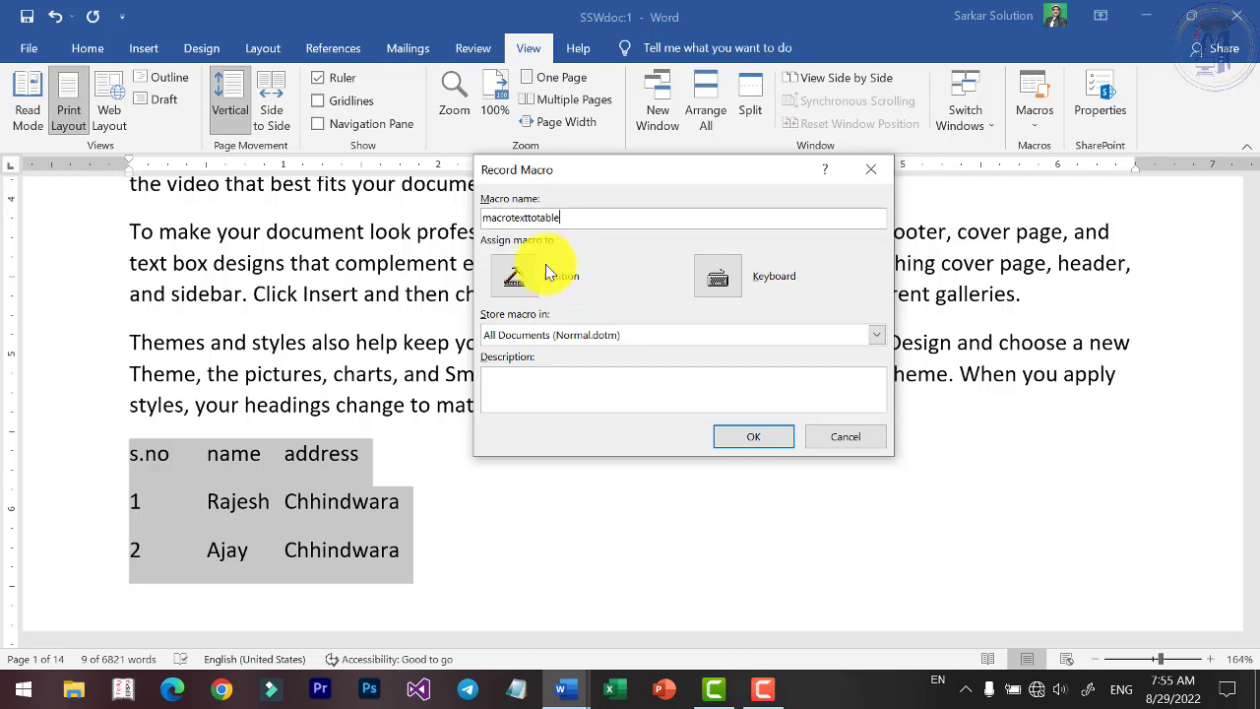
pyautogui.click(492, 283)
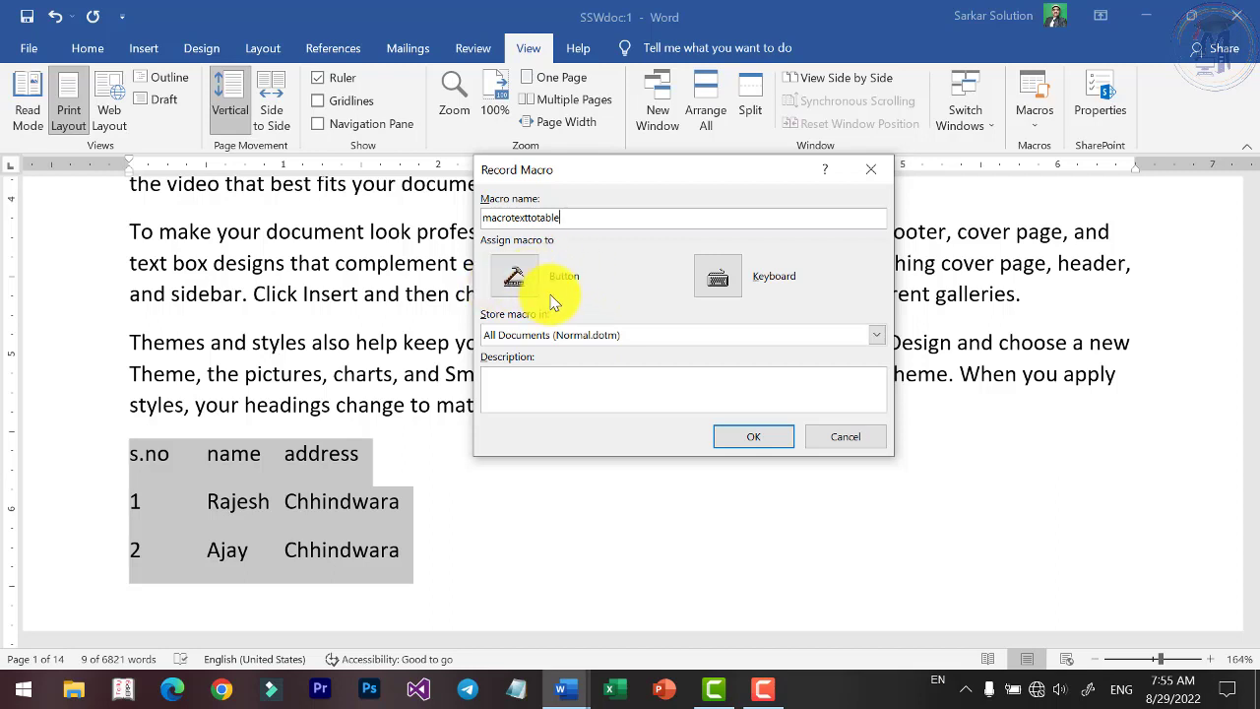
# Assign Ctrl+5 as the macrotexttotable shortcut instead of the already-used Ctrl+1, then begin recording.
pyautogui.click(723, 283)
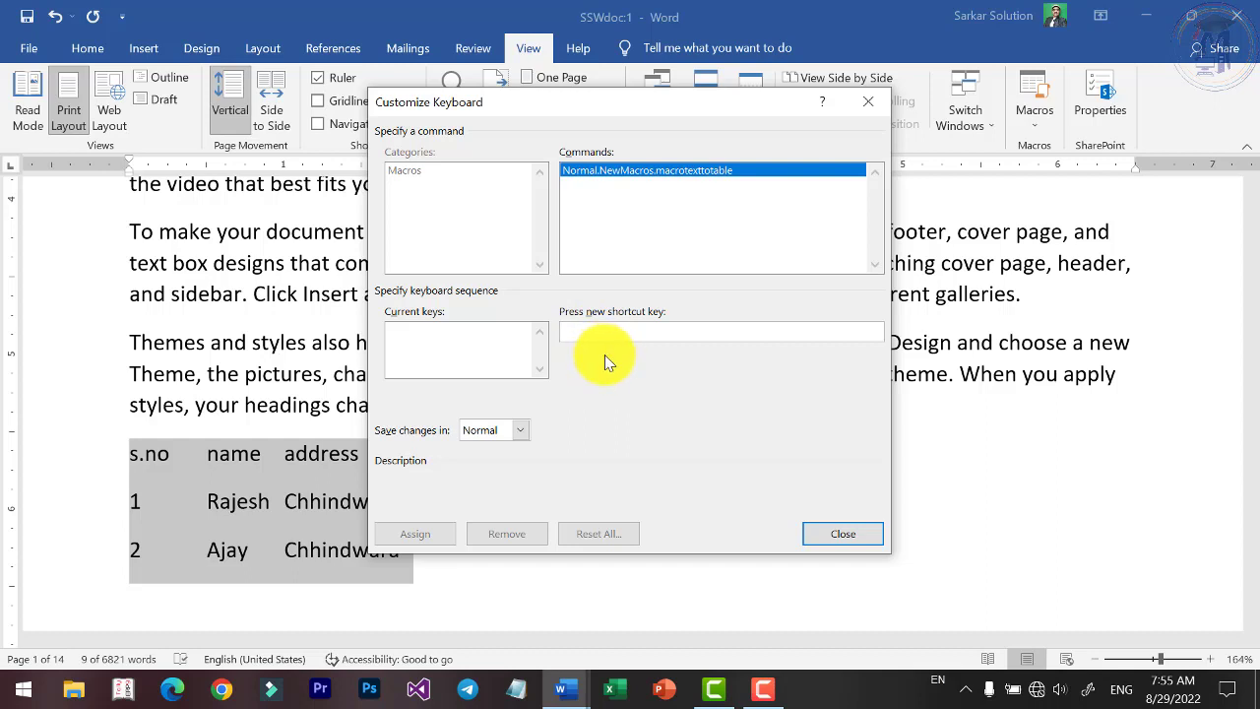
pyautogui.hotkey('ctrl', '1')
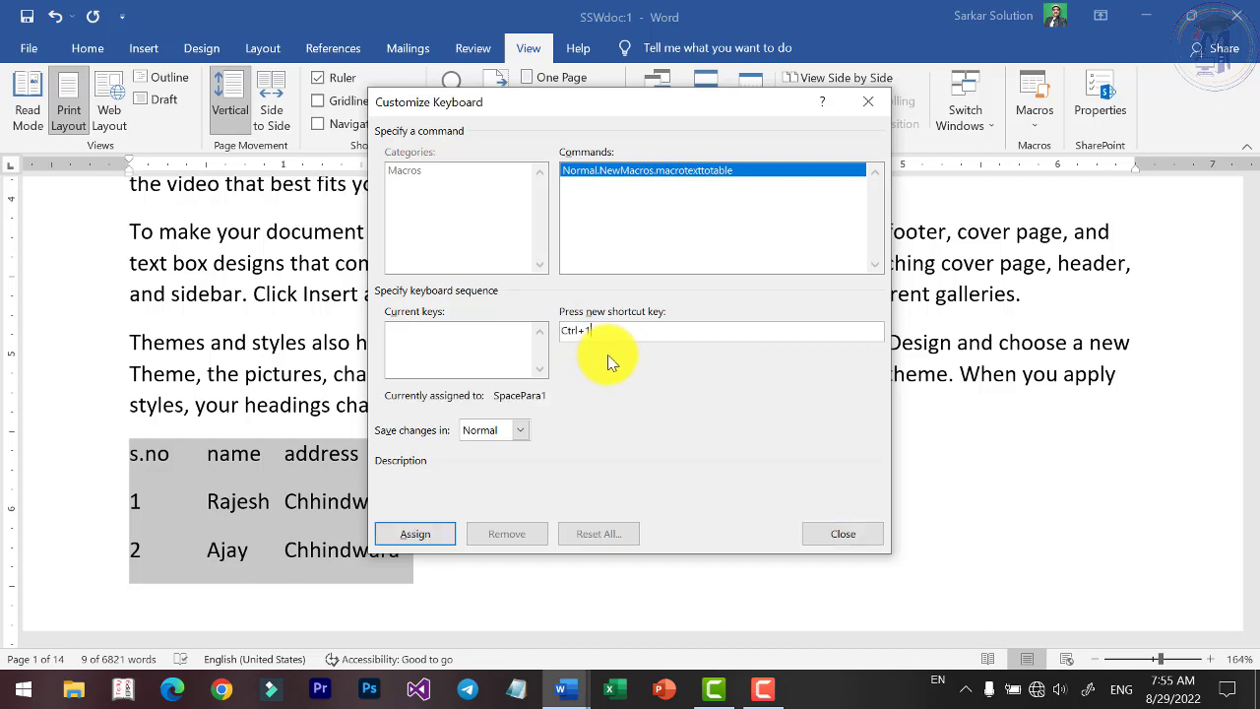
pyautogui.doubleClick(616, 332)
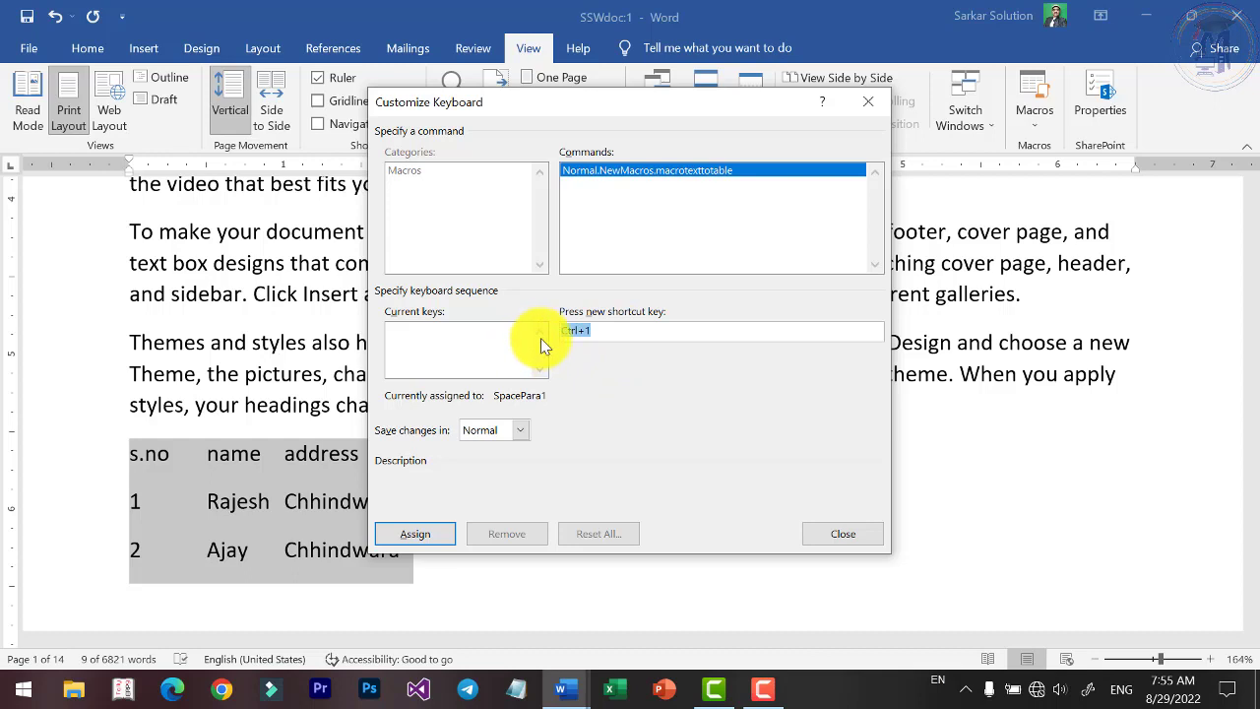
pyautogui.click(543, 338)
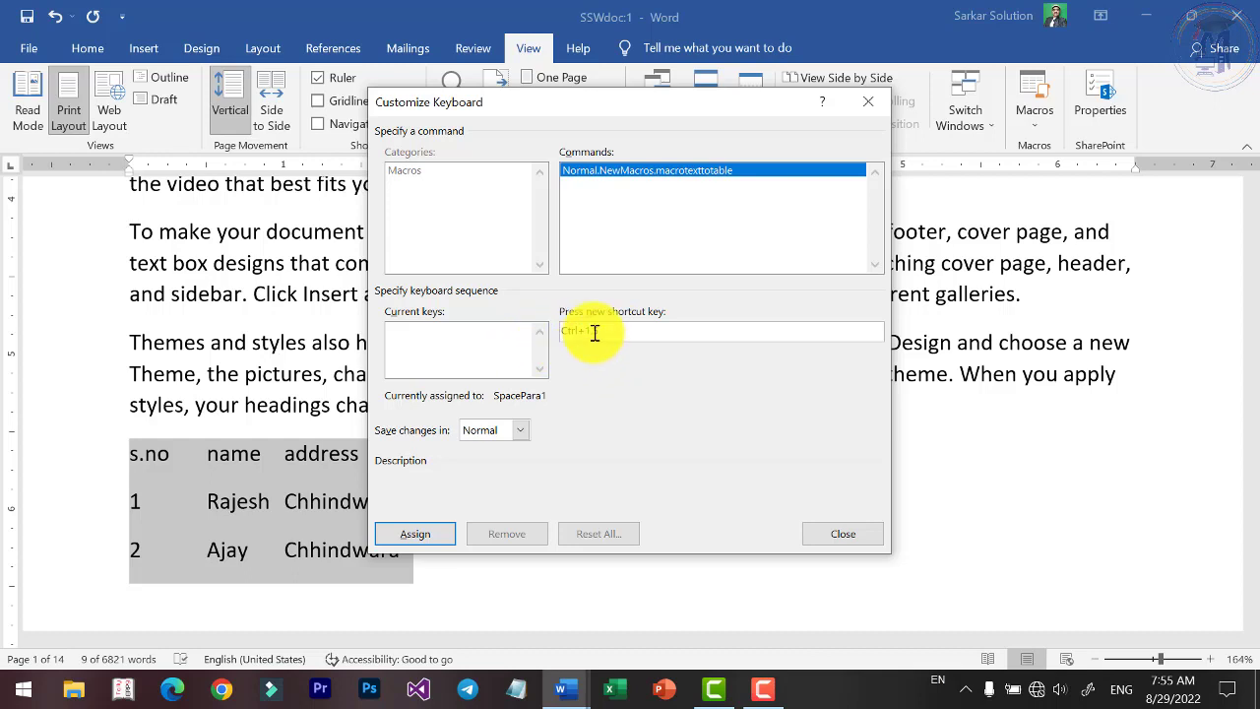
pyautogui.press('BackSpace')
pyautogui.press('BackSpace')
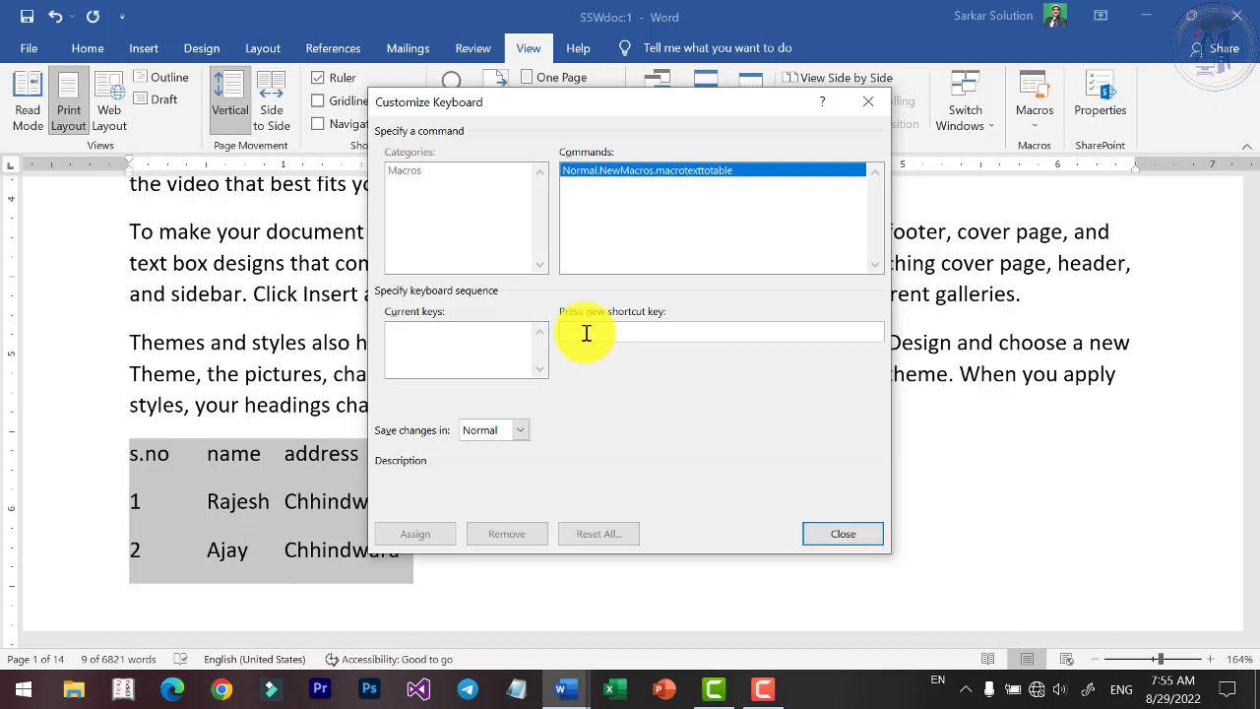
pyautogui.hotkey('ctrl', '5')
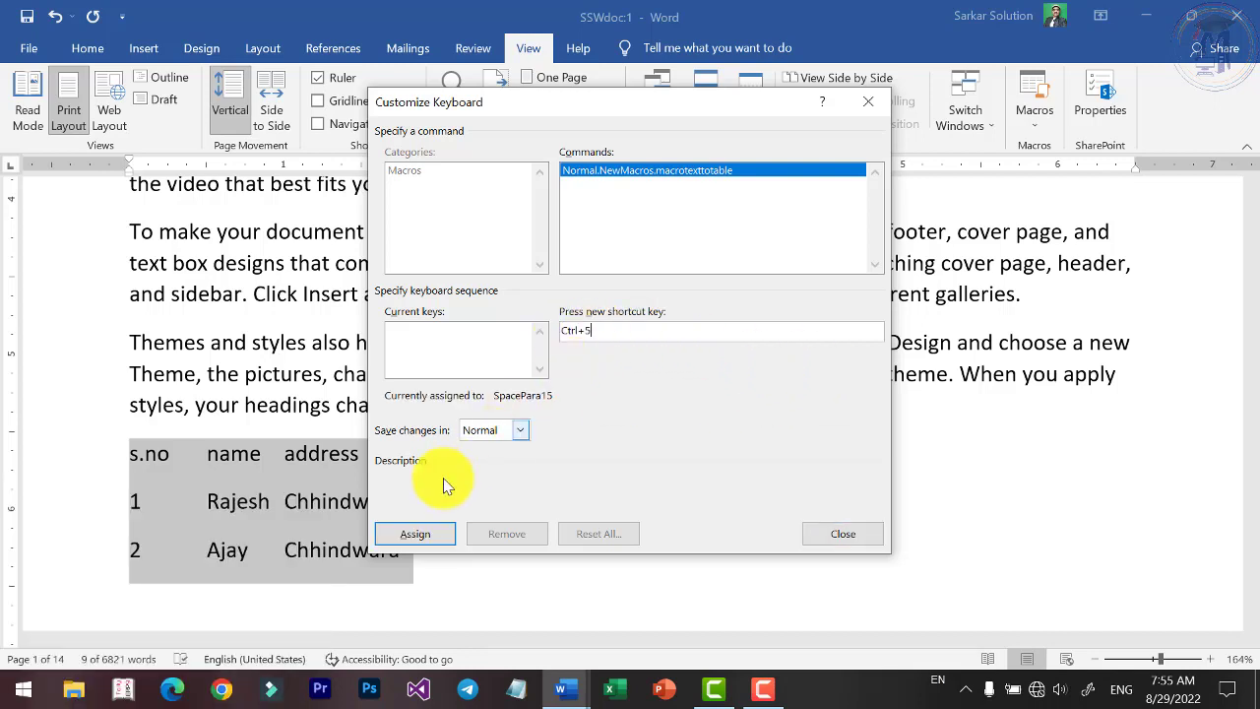
pyautogui.click(412, 537)
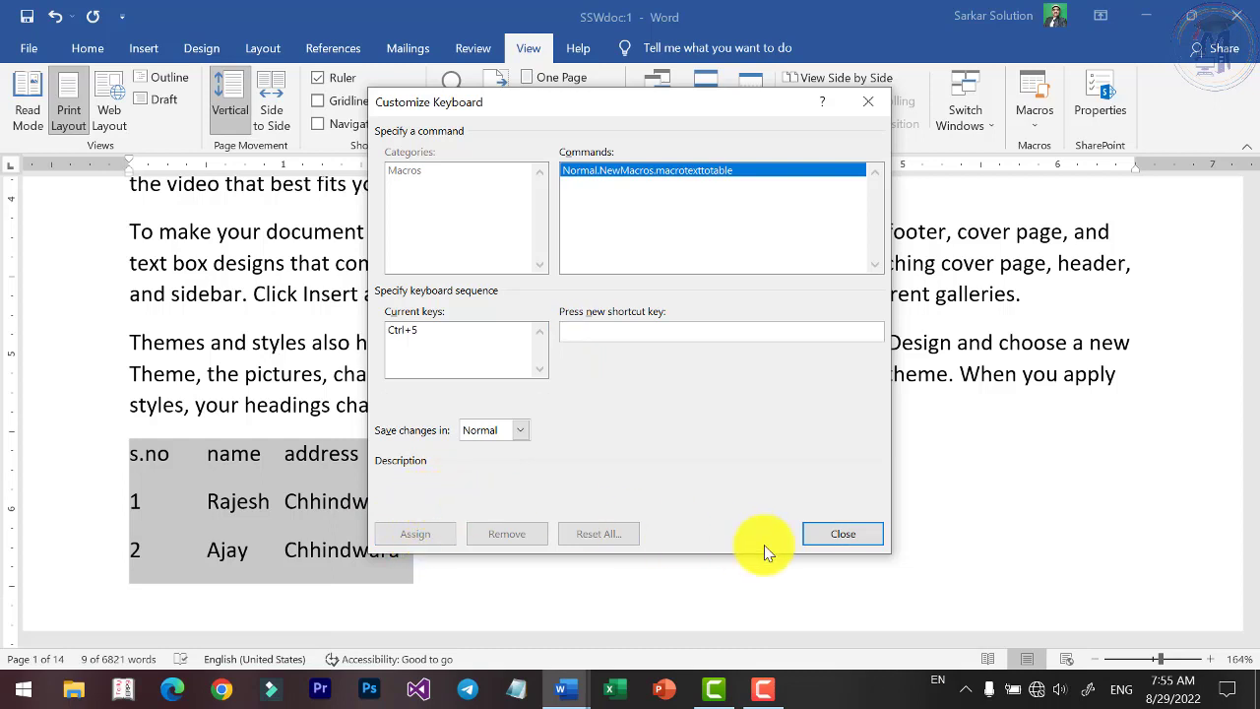
pyautogui.click(835, 537)
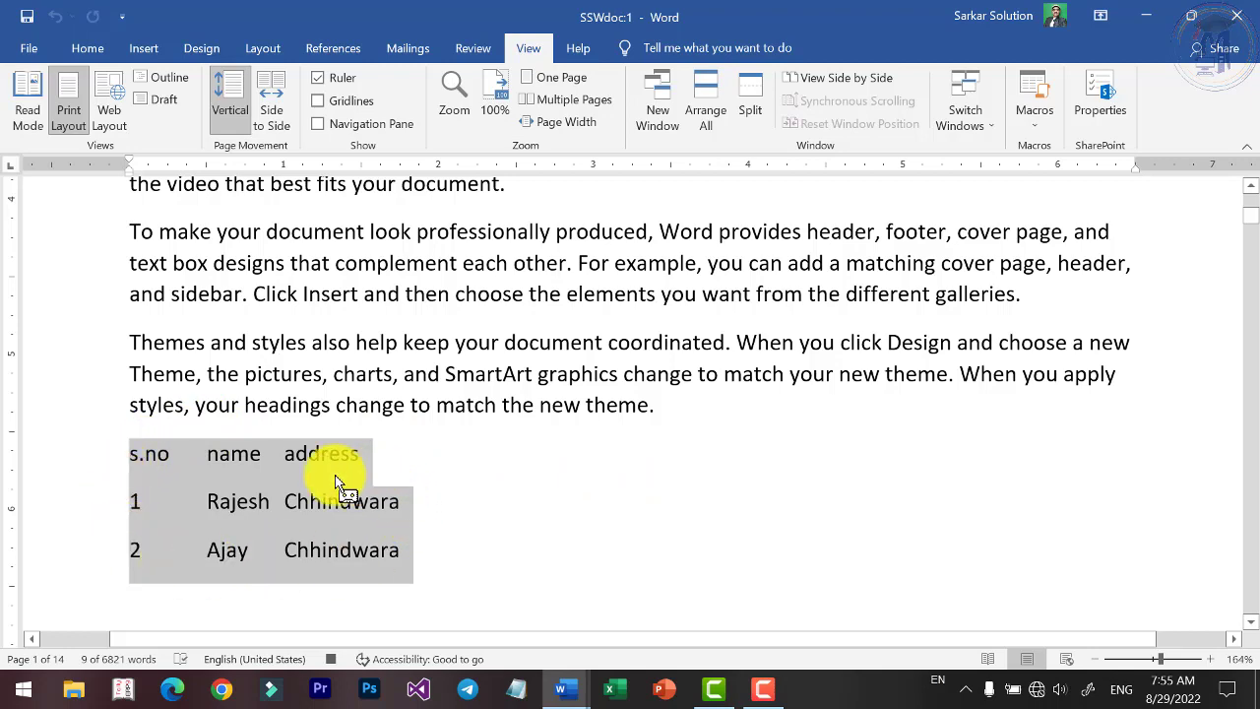
# Convert the selected lines into a table with Insert > Table > Convert Text to Table, separating at tabs.
pyautogui.click(144, 52)
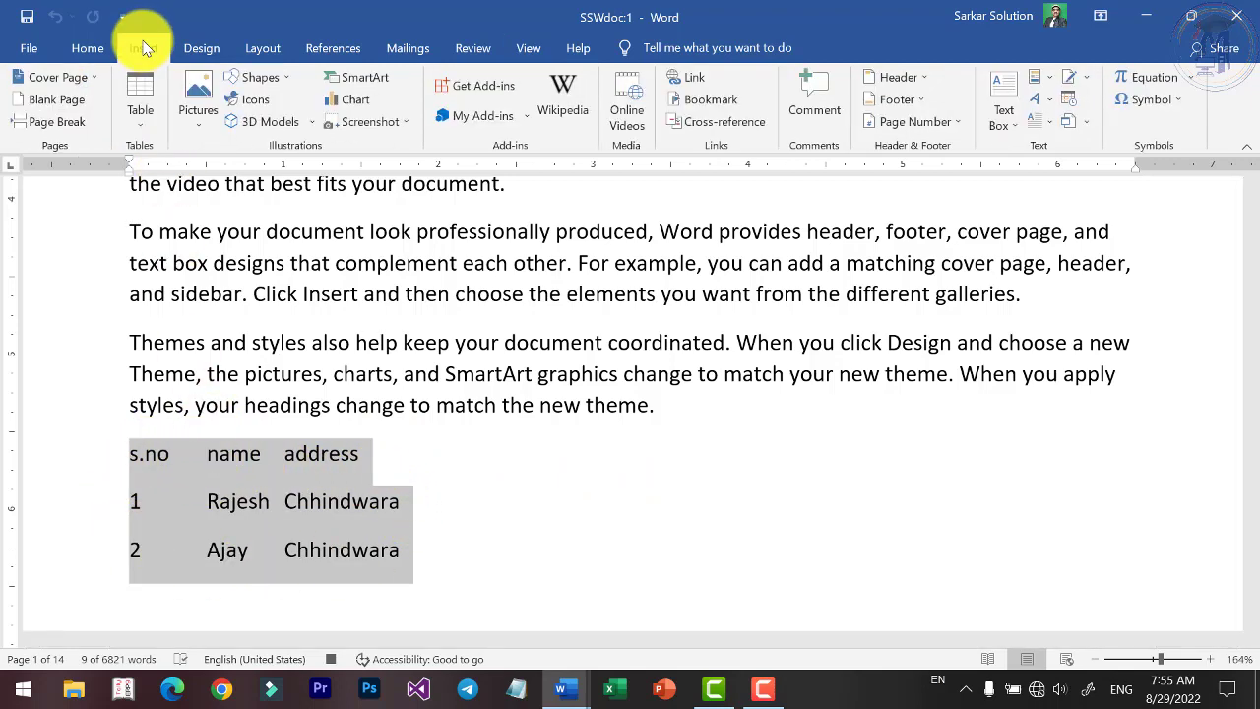
pyautogui.click(146, 131)
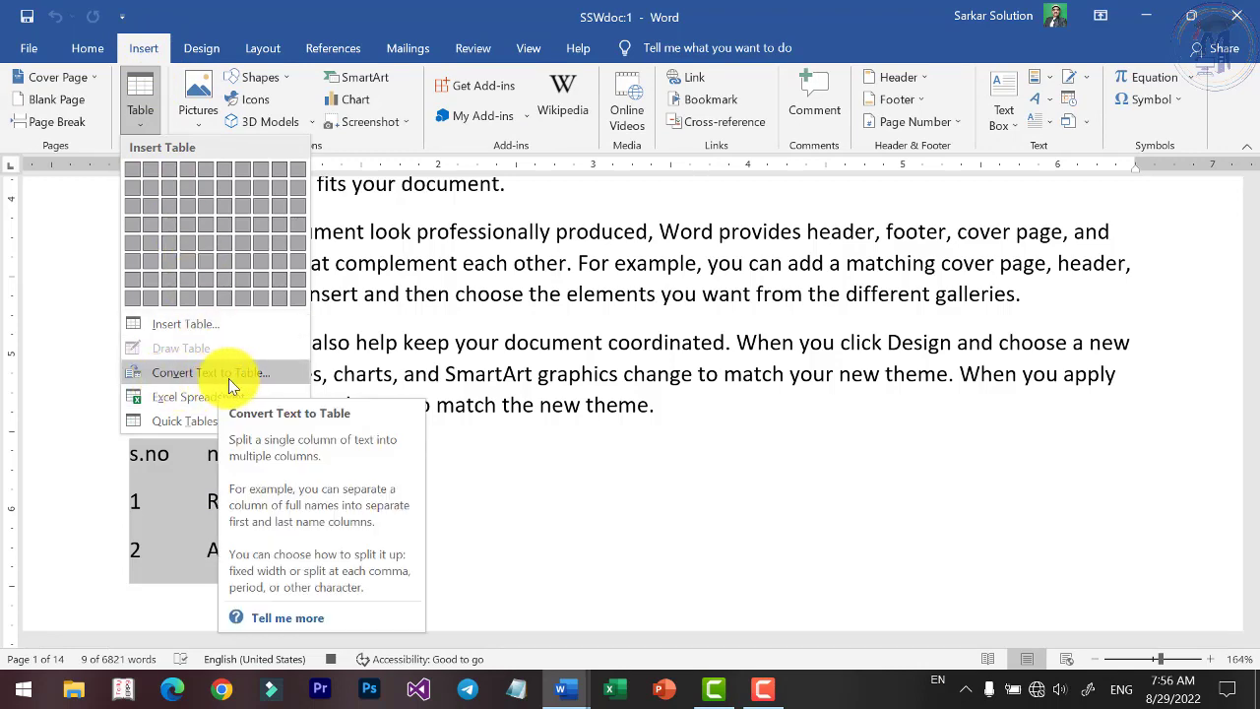
pyautogui.click(191, 378)
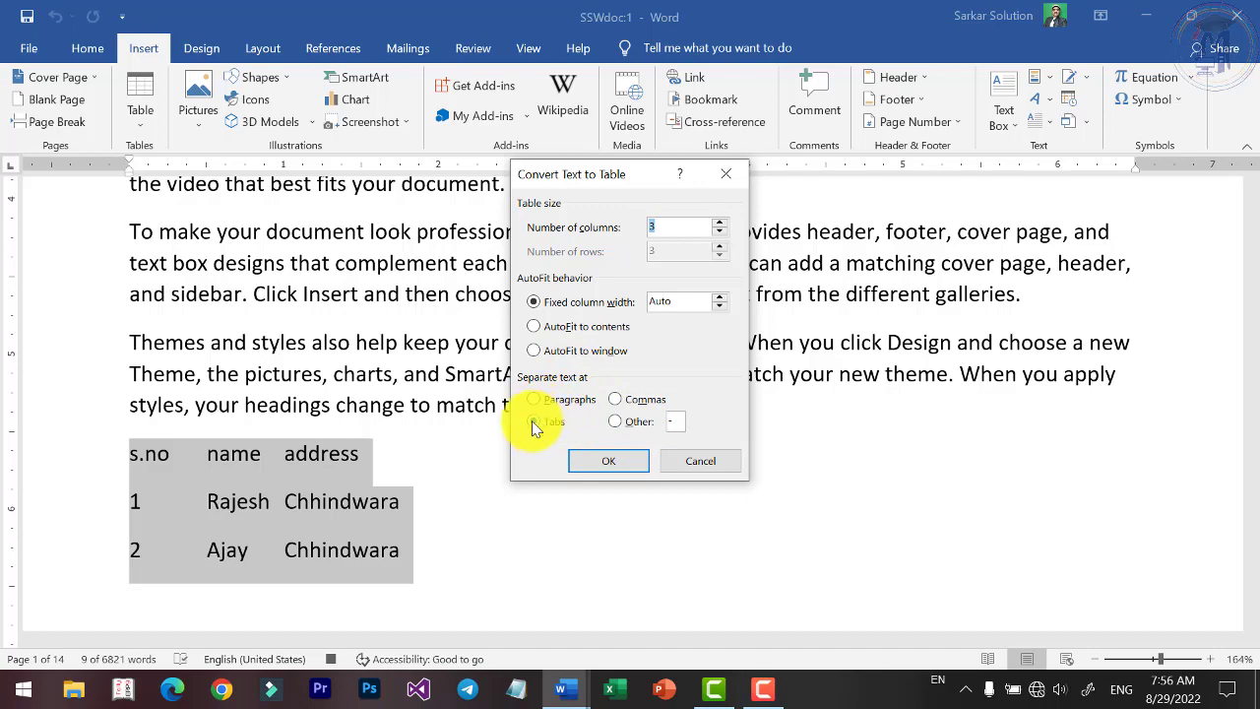
pyautogui.click(532, 421)
pyautogui.click(616, 461)
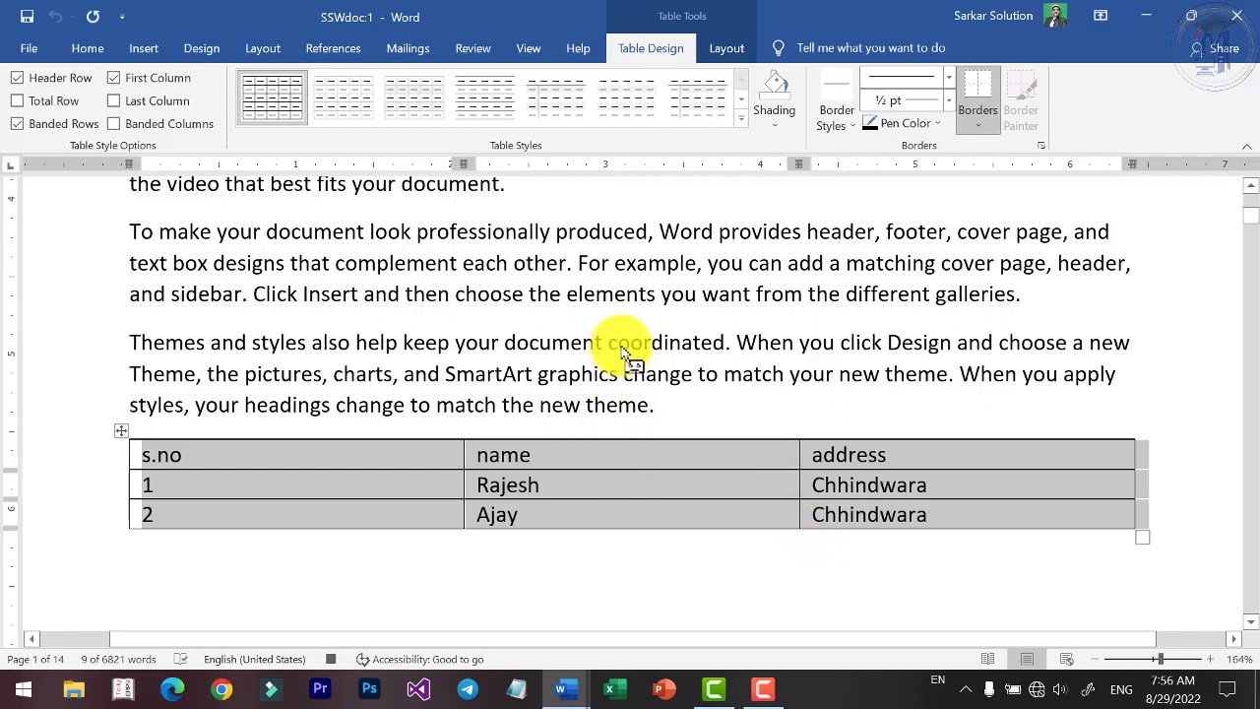
# Apply the orange grid table style to the student table and stop the macro recording.
pyautogui.click(740, 118)
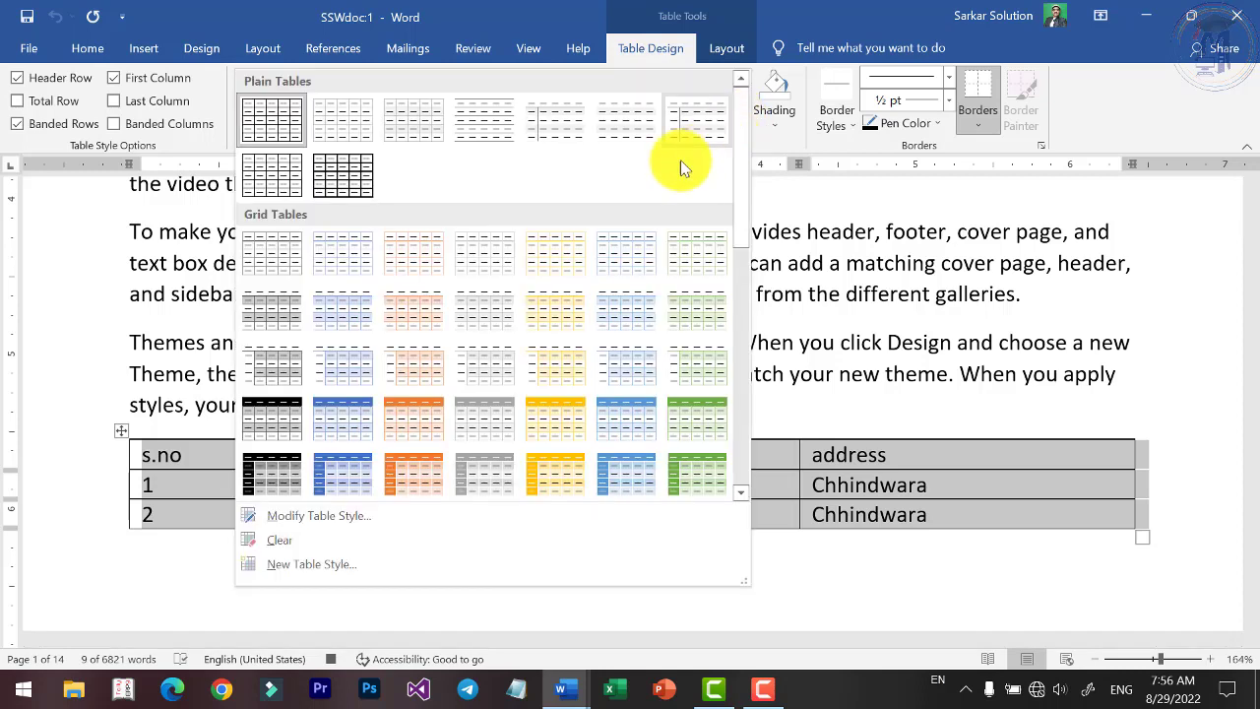
pyautogui.click(410, 422)
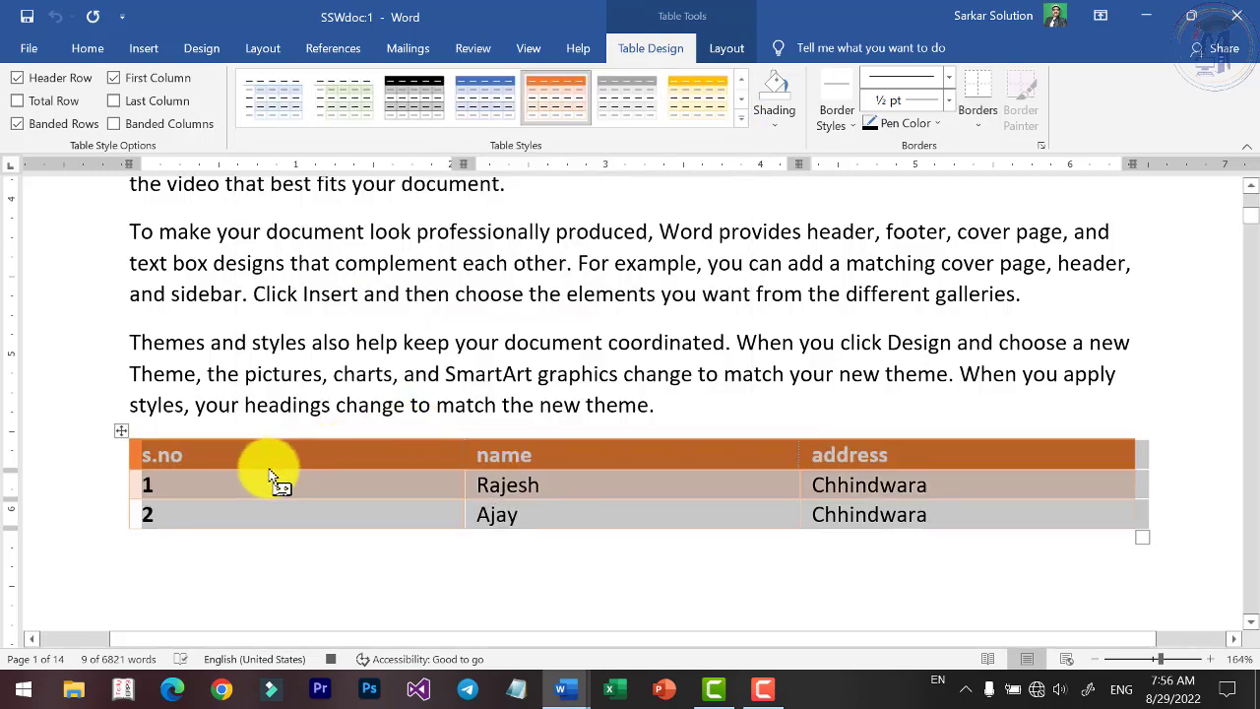
pyautogui.click(530, 48)
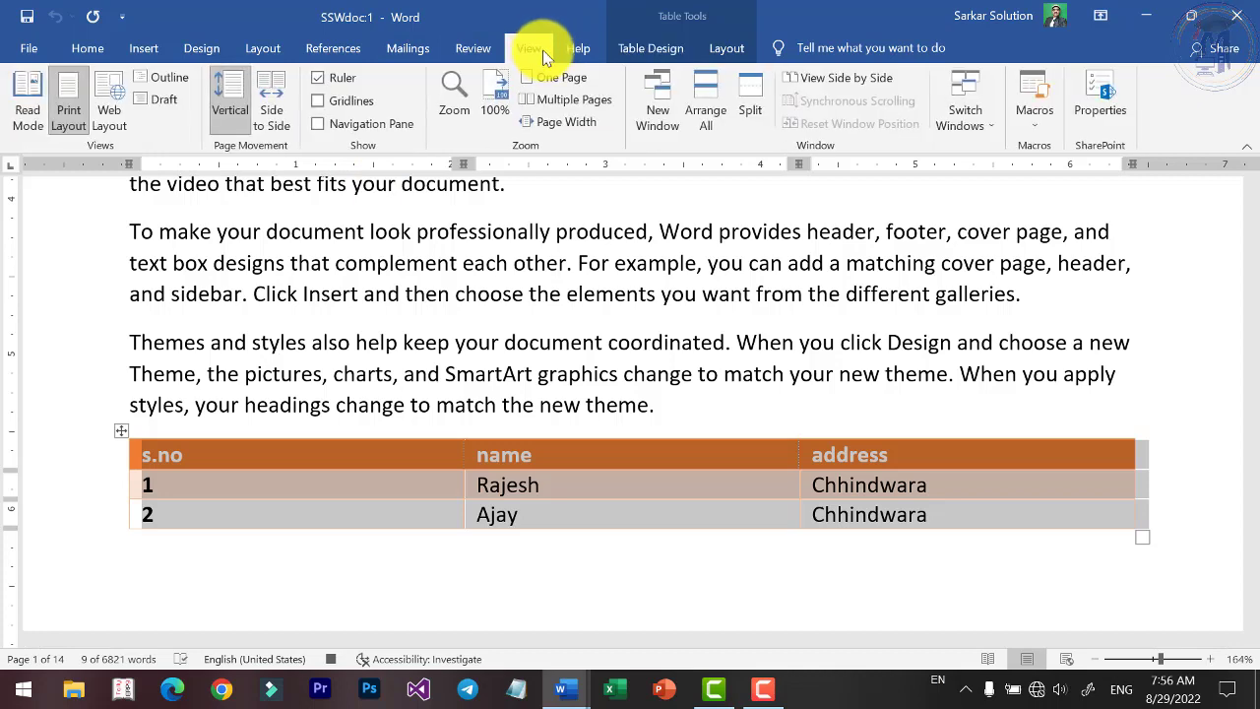
pyautogui.click(1026, 132)
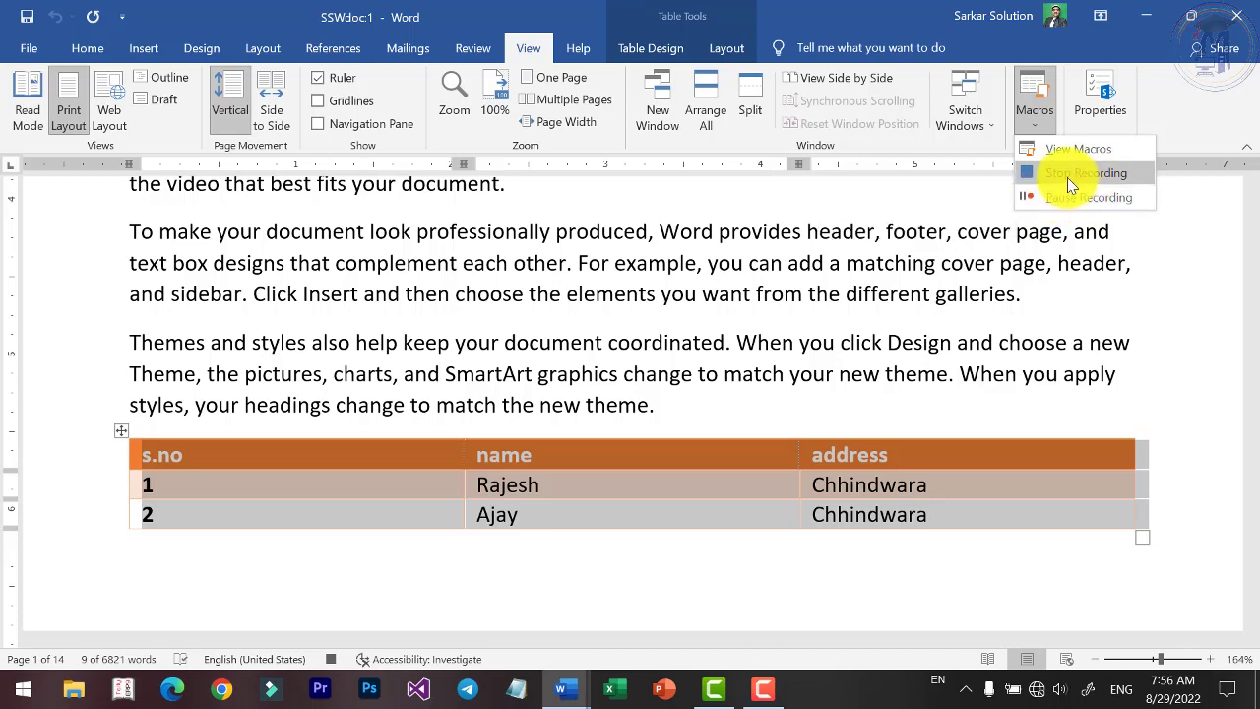
pyautogui.click(1080, 175)
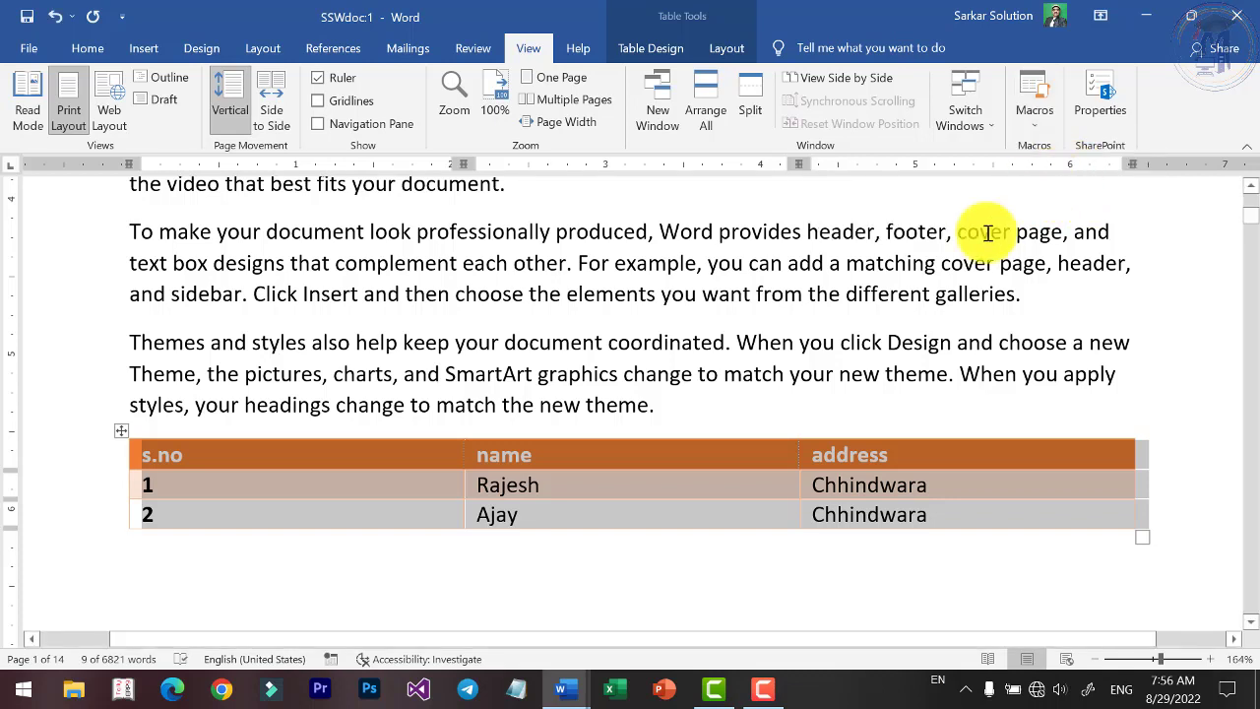
# Click off the table and reselect the whole table.
pyautogui.click(492, 552)
pyautogui.click(316, 483)
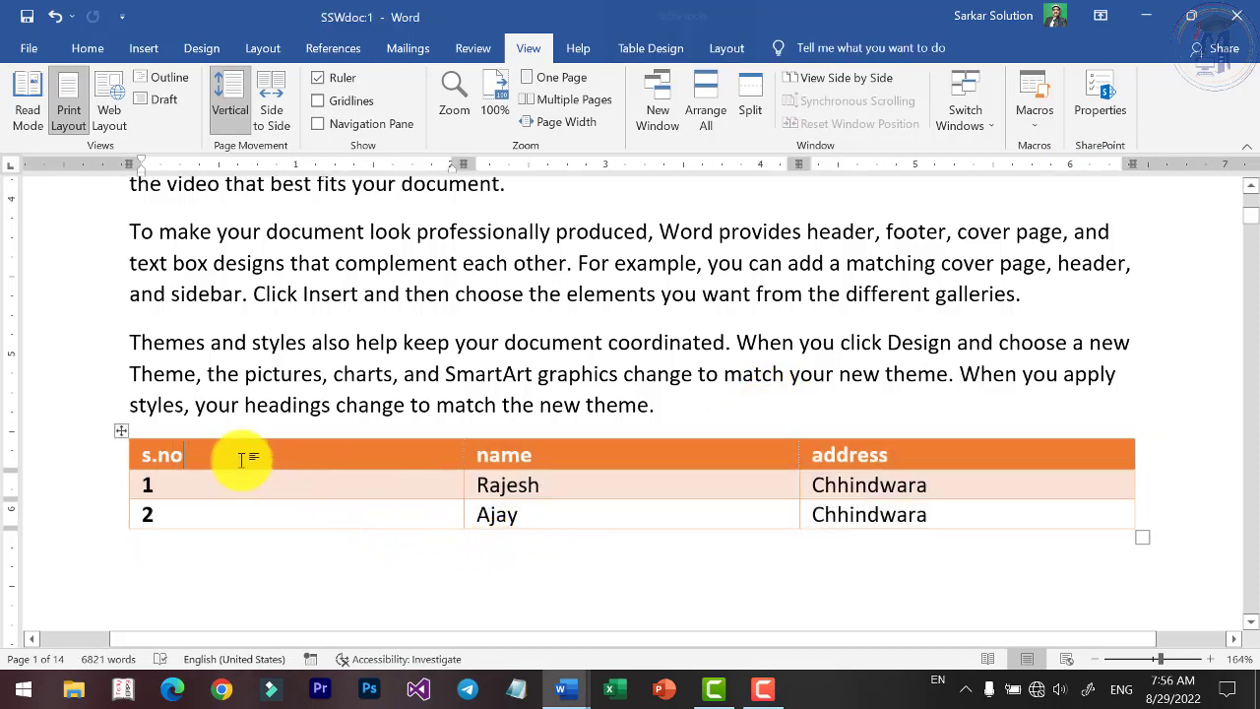
pyautogui.click(121, 431)
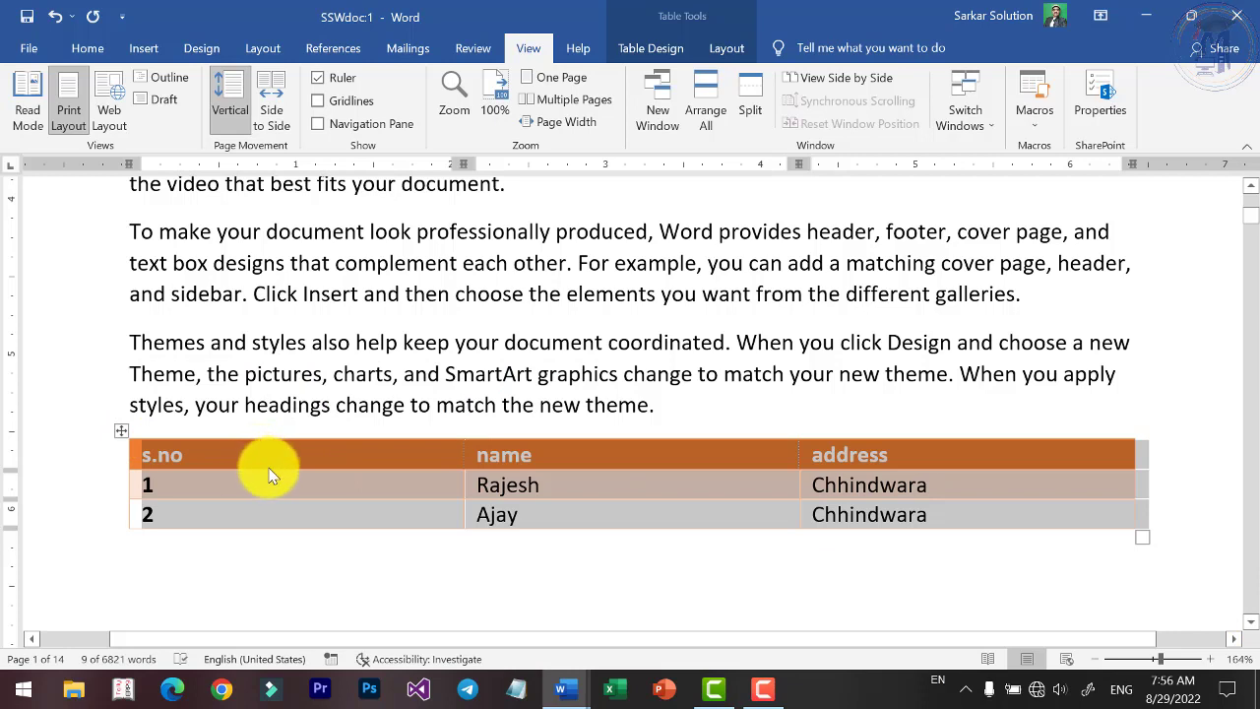
pyautogui.click(303, 547)
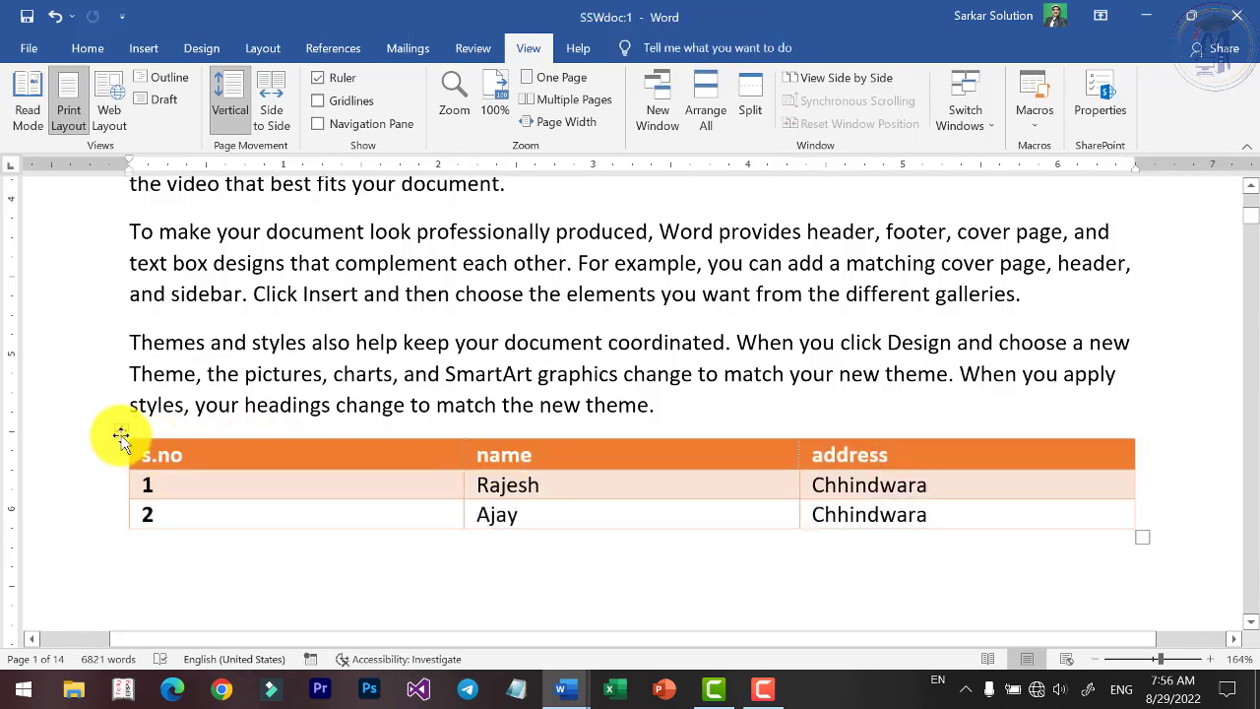
pyautogui.click(122, 435)
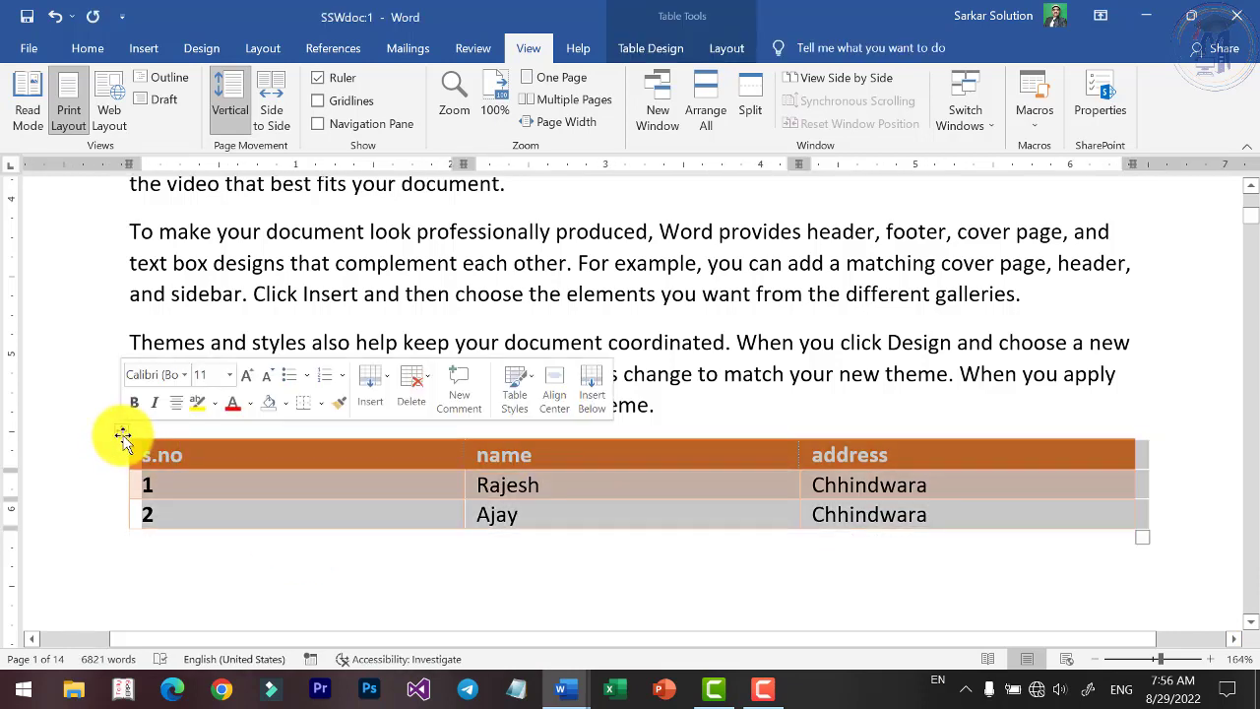
# Record a second macro named Macrotabletotext and assign it the Ctrl+6 shortcut.
pyautogui.click(1042, 133)
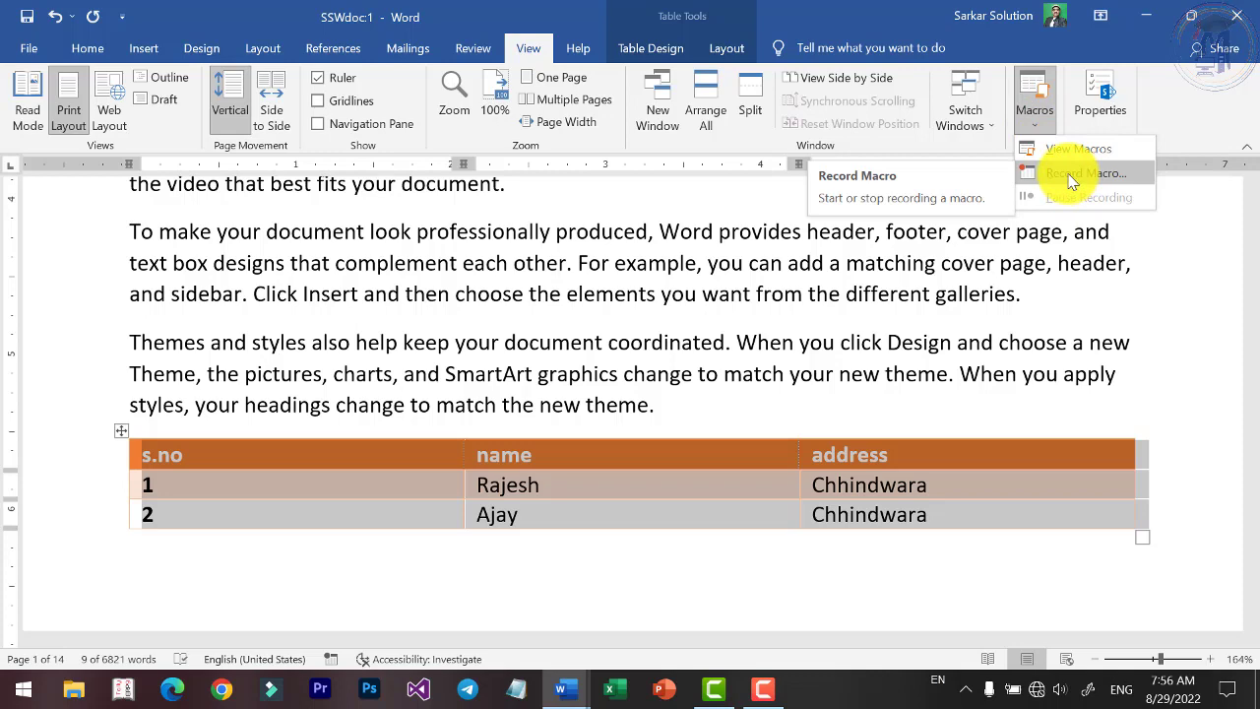
pyautogui.click(1071, 180)
pyautogui.write('Macrot')
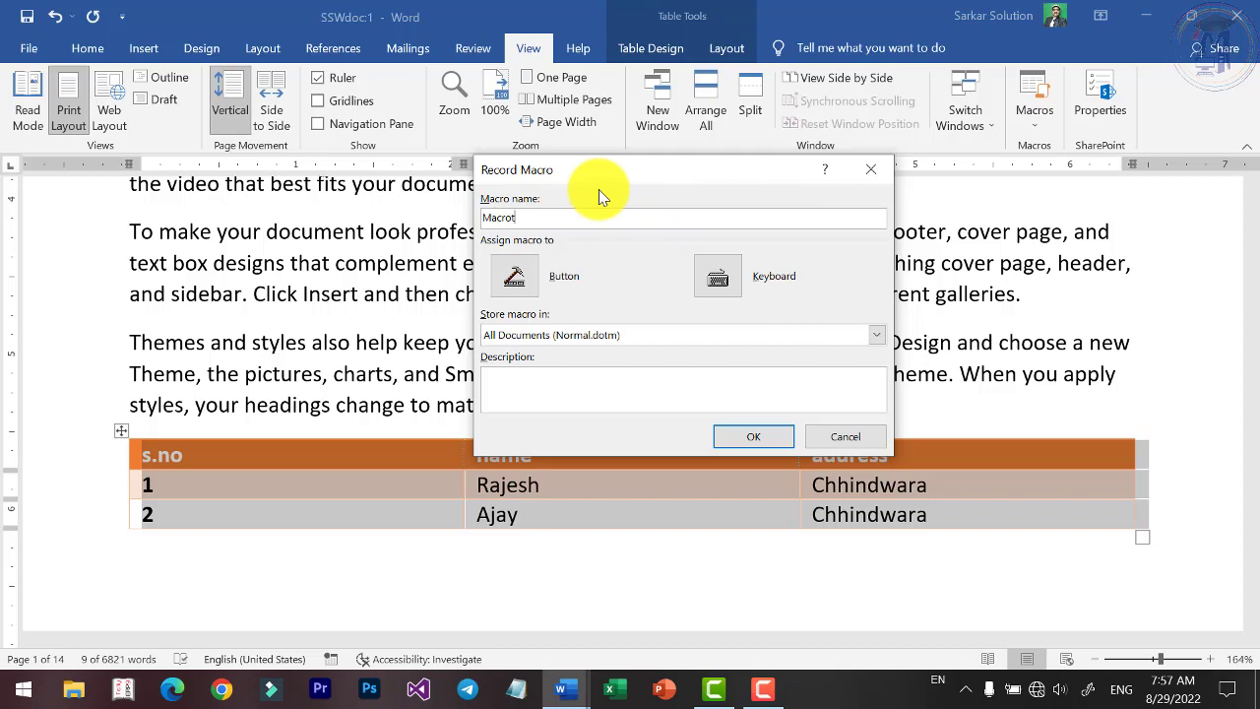
pyautogui.write('able')
pyautogui.write('totext')
pyautogui.click(731, 290)
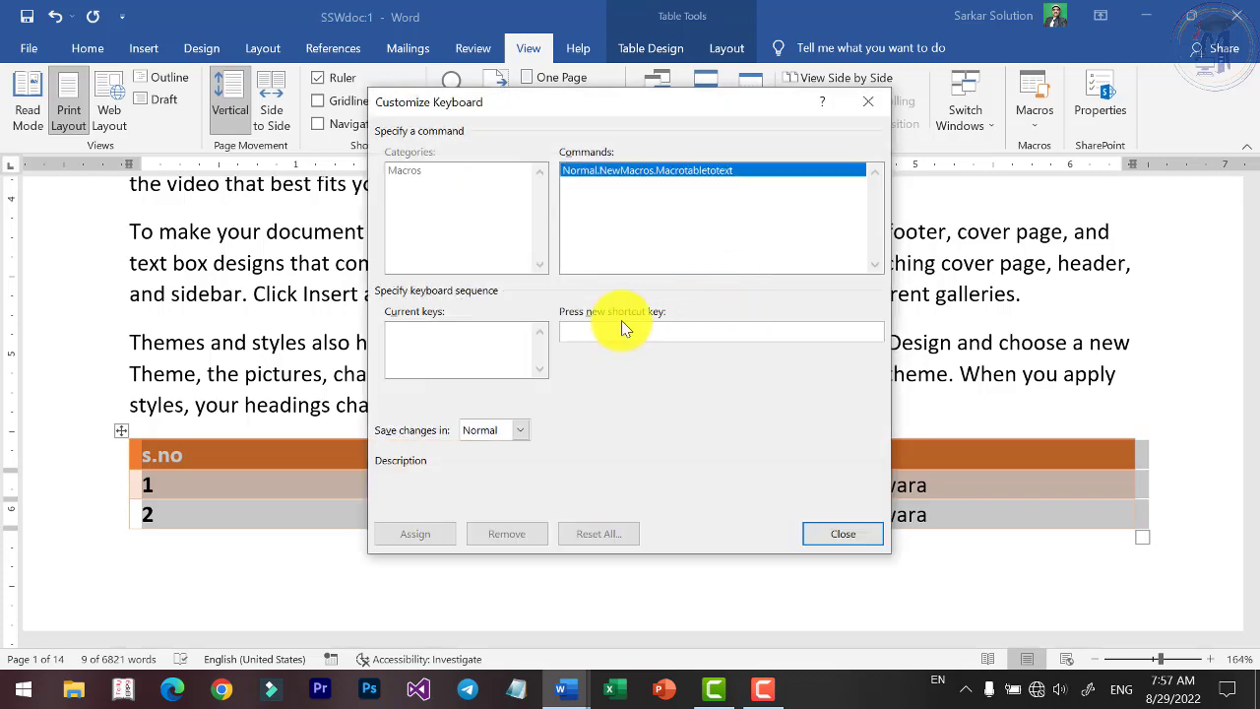
pyautogui.hotkey('ctrl', '6')
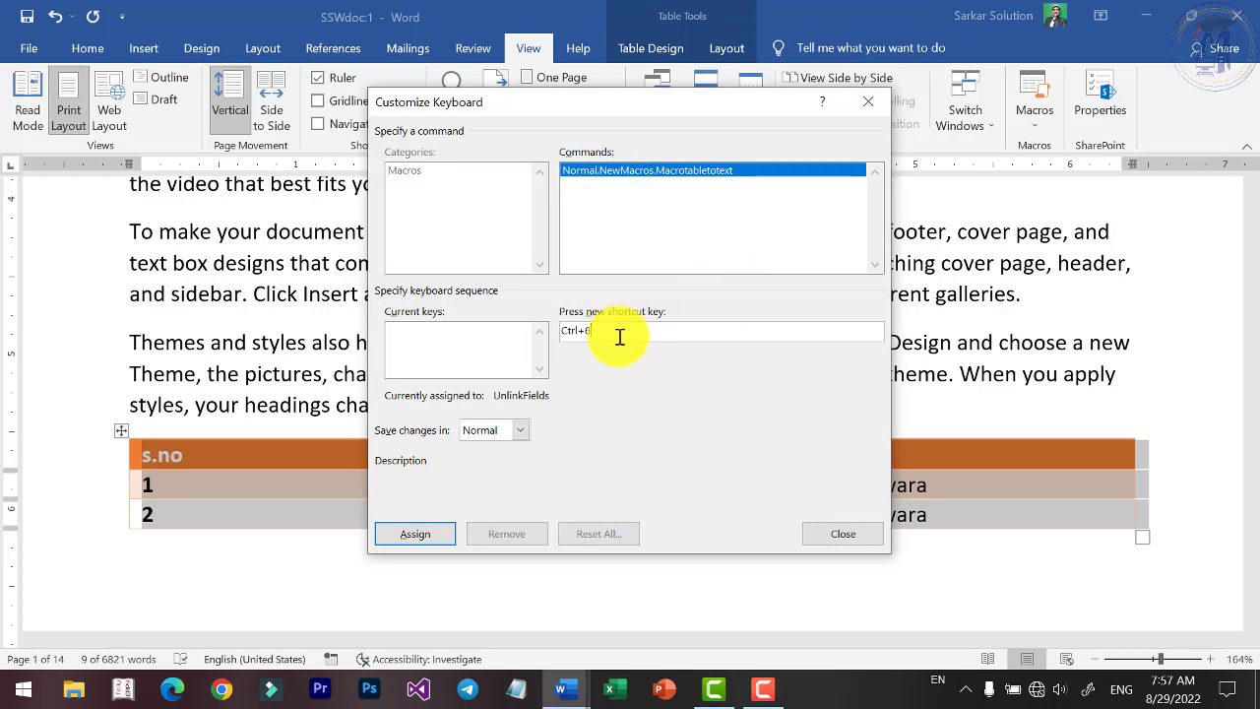
pyautogui.click(408, 540)
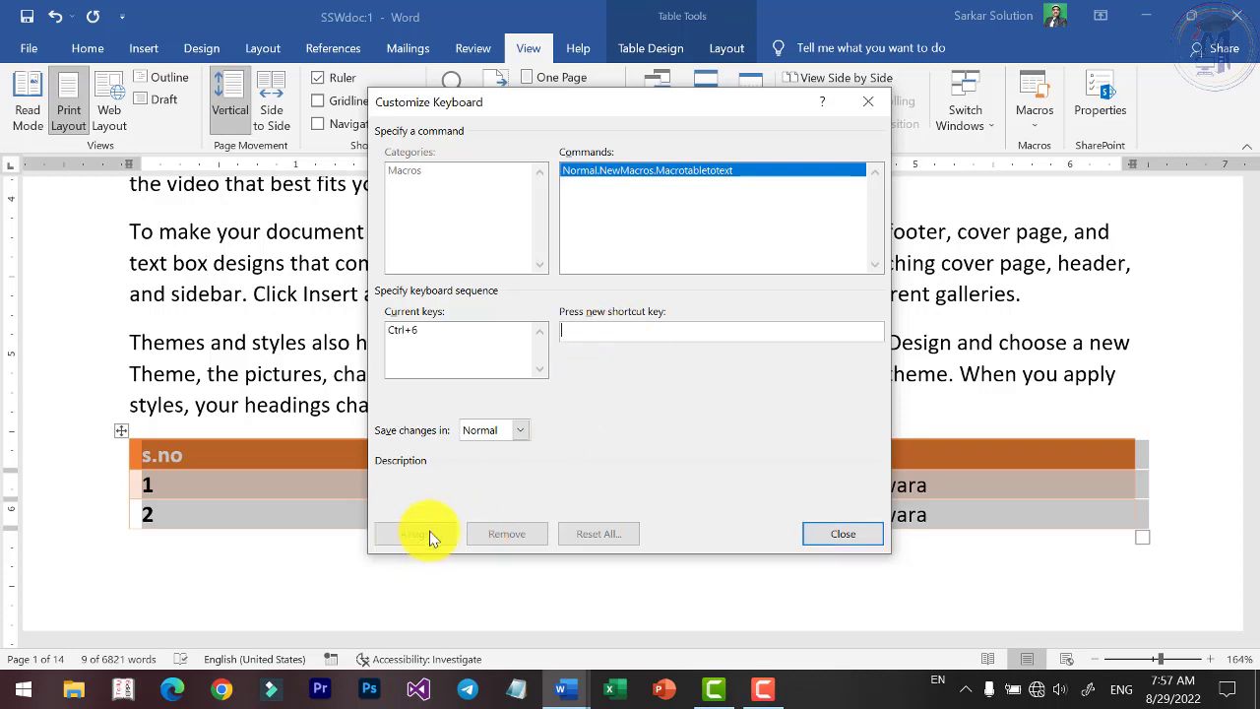
pyautogui.click(857, 533)
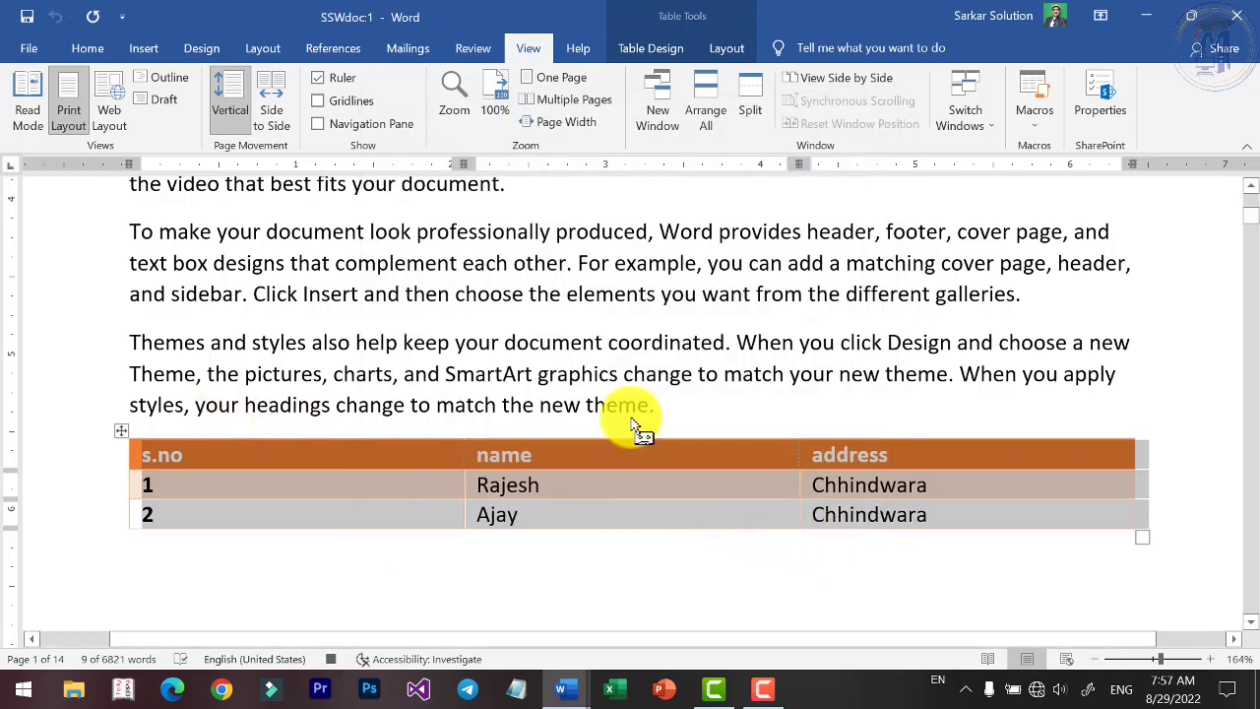
# Use Table Tools Layout > Convert to Text to turn the table into tab-separated text.
pyautogui.click(726, 48)
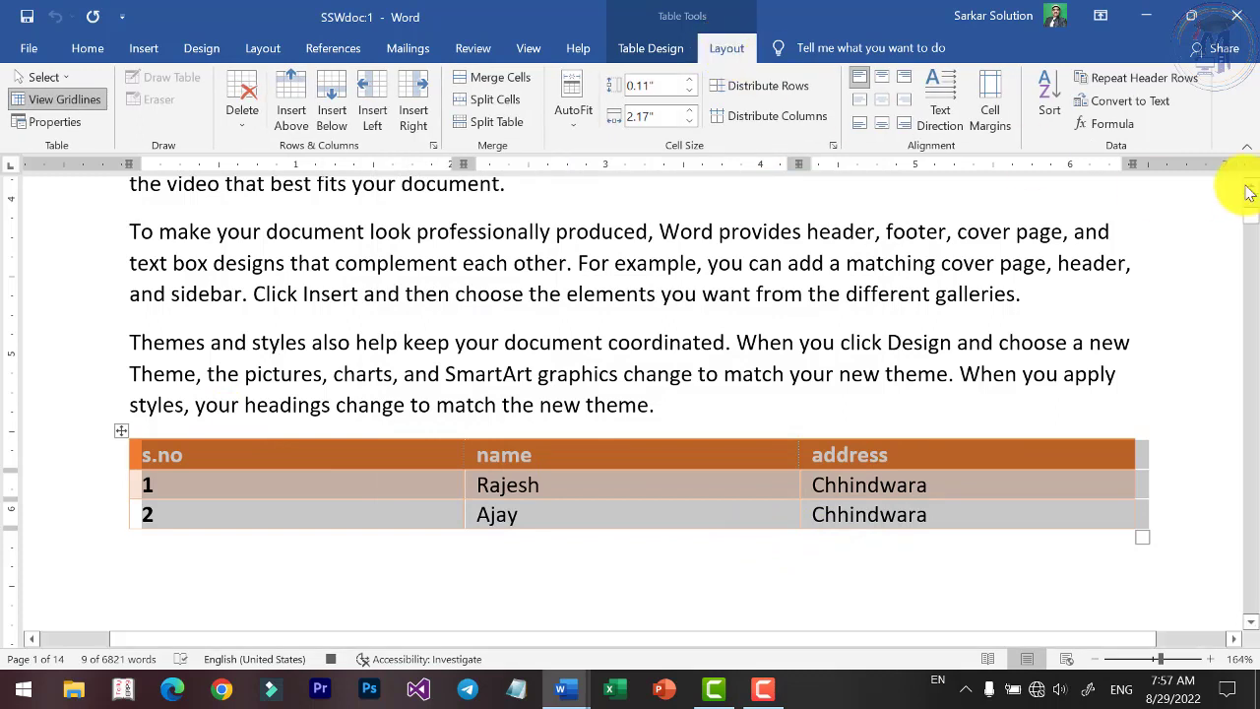
pyautogui.click(1139, 103)
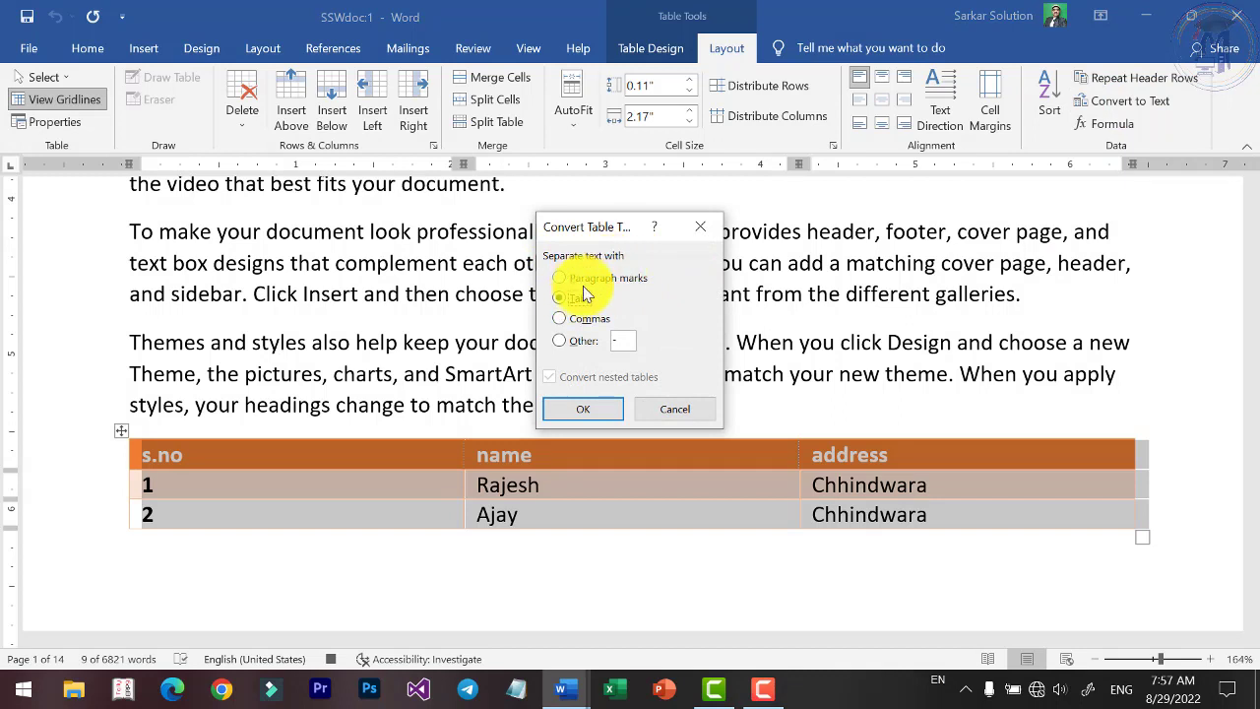
pyautogui.click(582, 409)
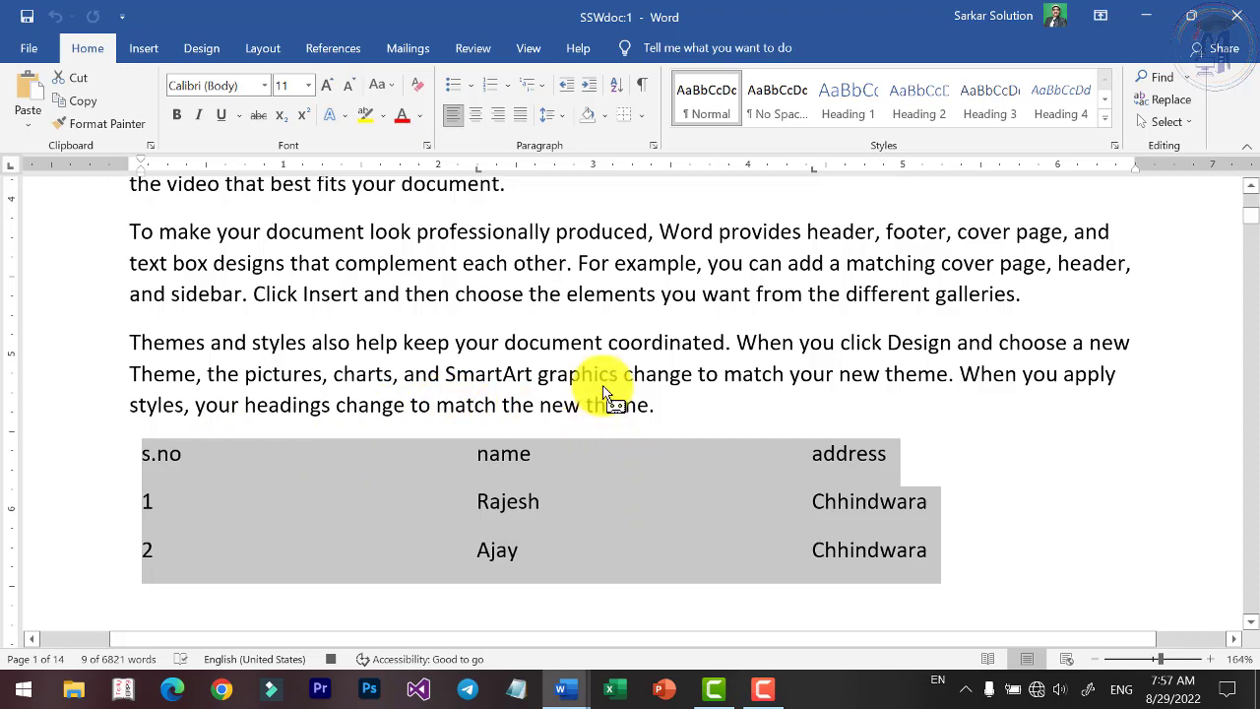
pyautogui.click(528, 50)
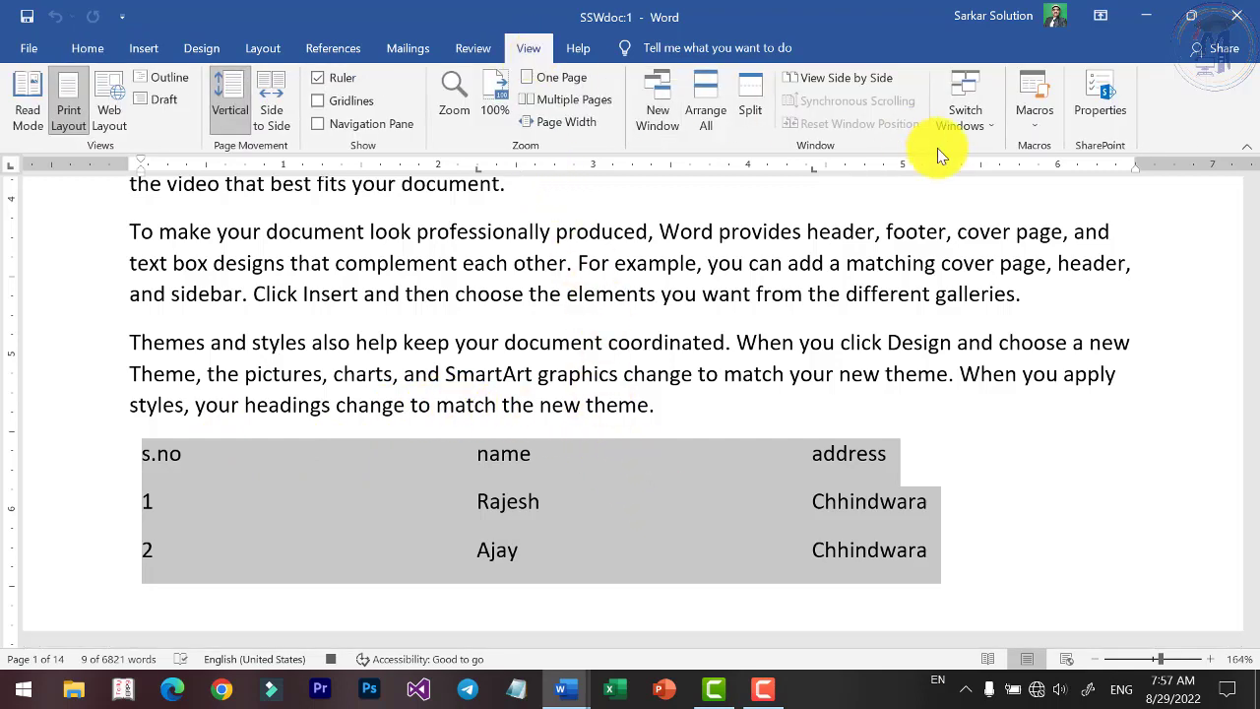
# Stop recording the Macrotabletotext macro and deselect the converted text.
pyautogui.click(1033, 123)
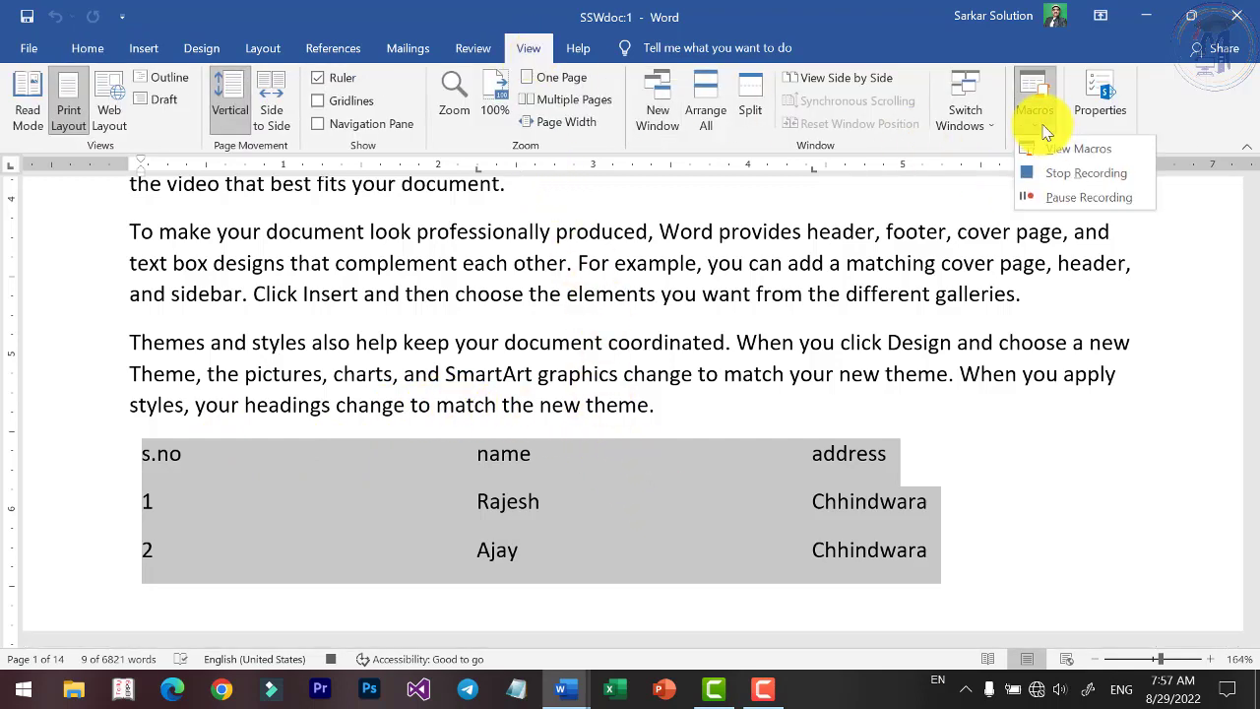
pyautogui.click(1067, 182)
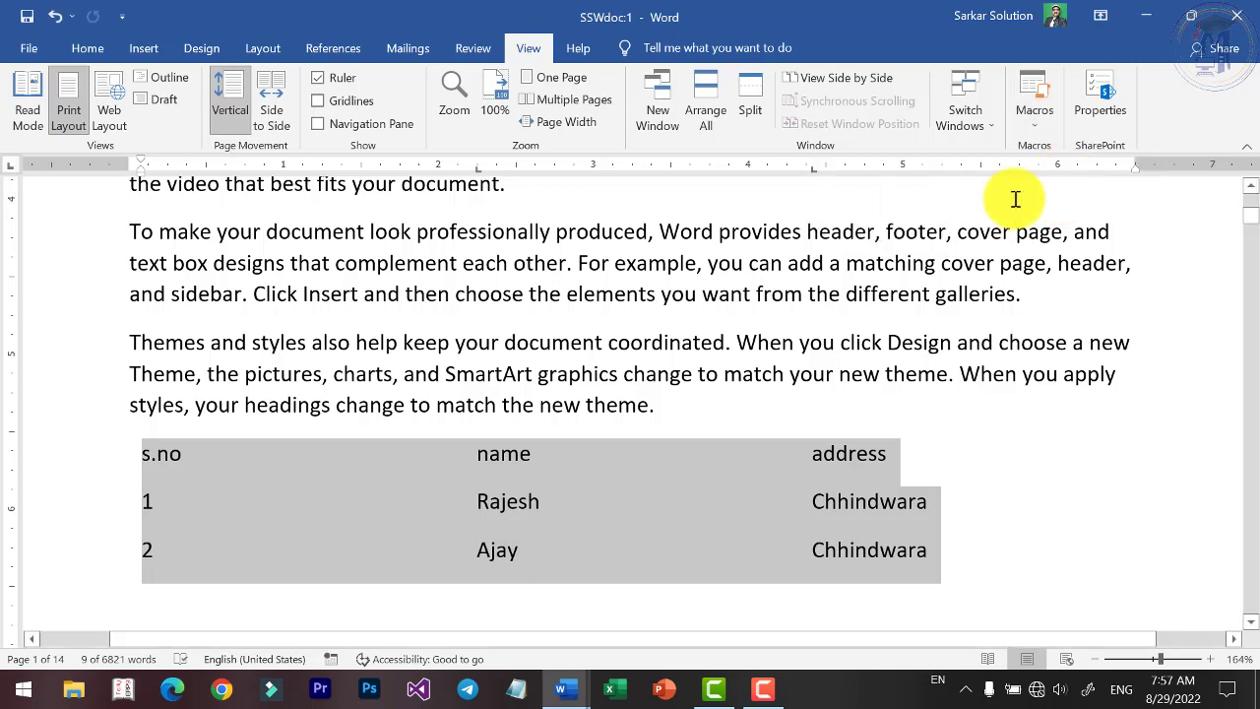
pyautogui.click(736, 377)
# Browse Macrotabletotext and macrotexttotable in the Macros list, then close it without running either.
pyautogui.click(1049, 118)
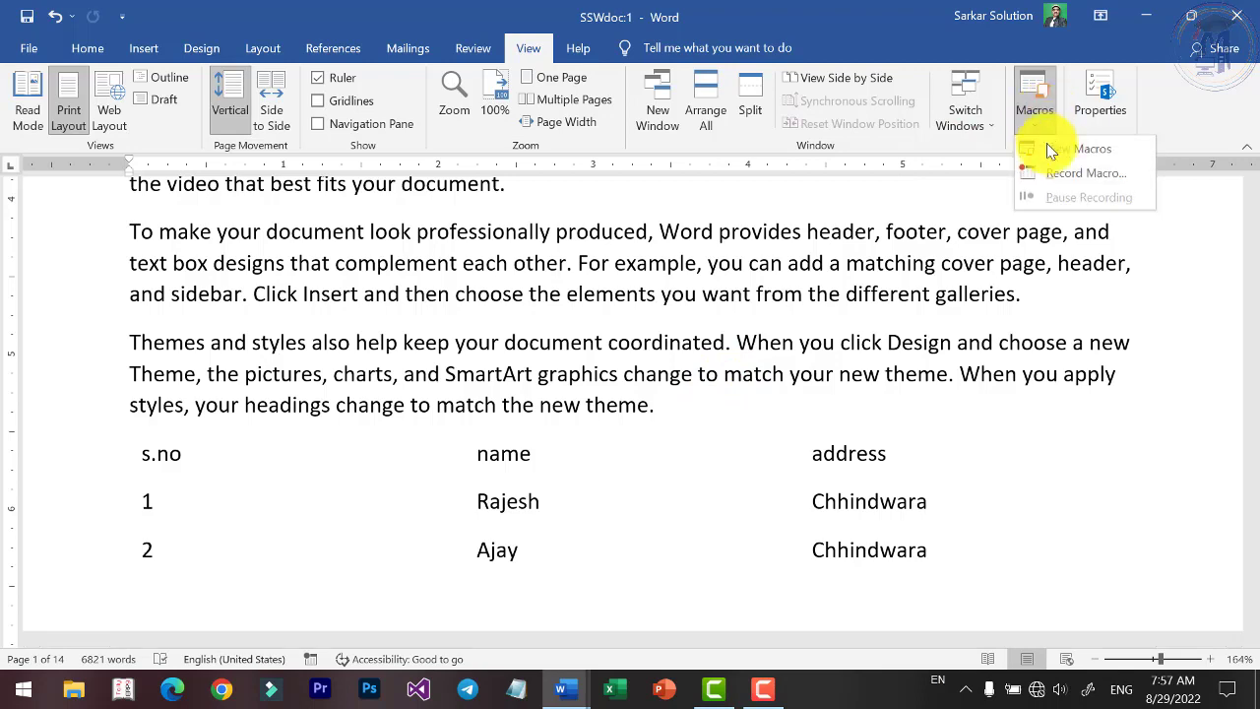
pyautogui.click(1056, 163)
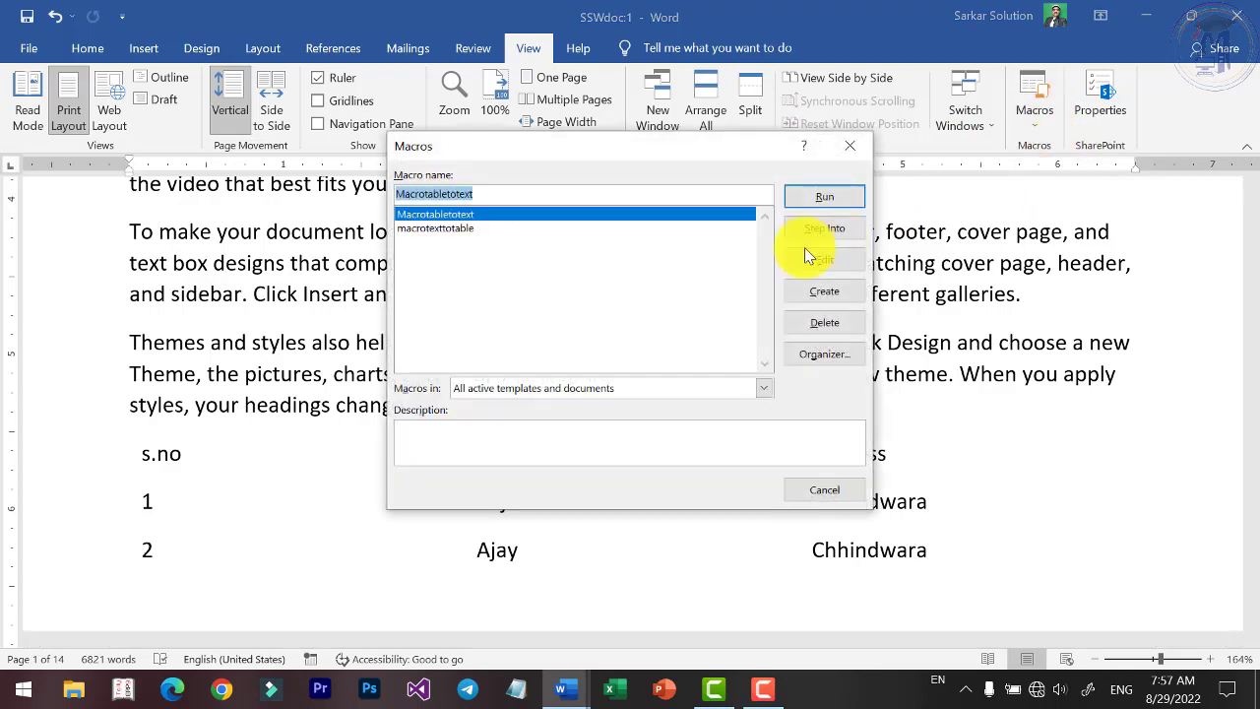
pyautogui.click(457, 229)
pyautogui.click(451, 214)
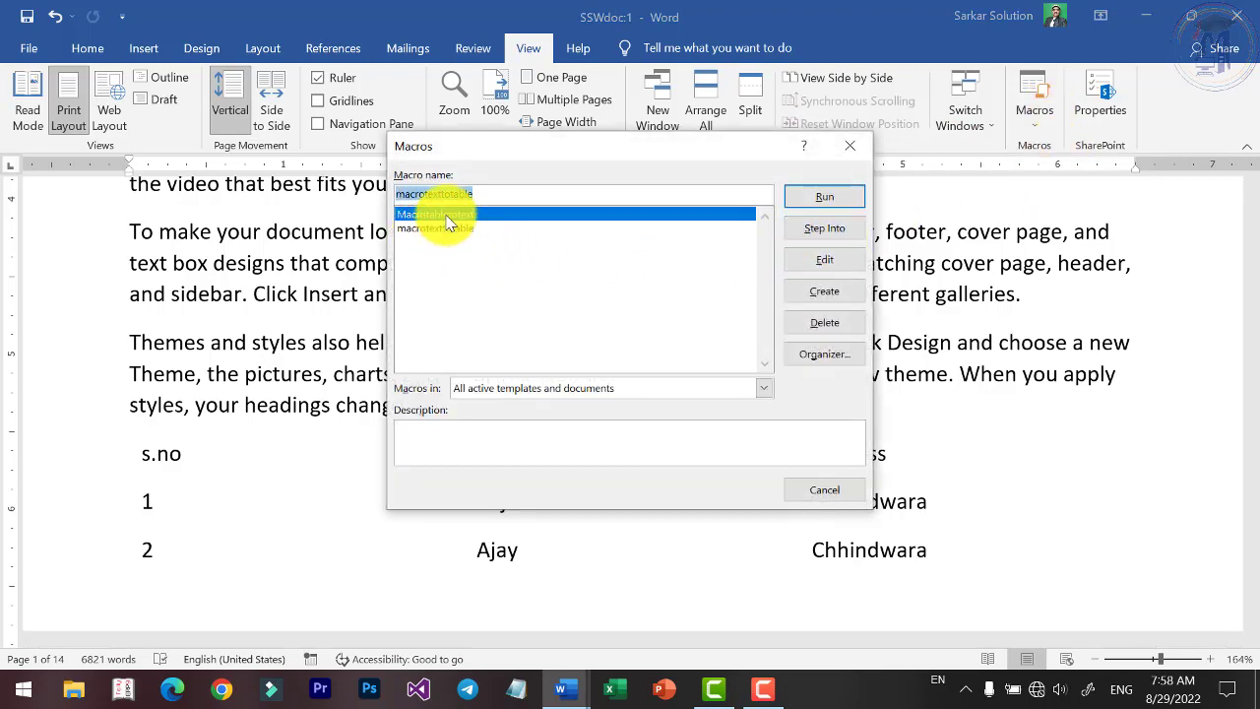
pyautogui.click(461, 226)
pyautogui.click(461, 216)
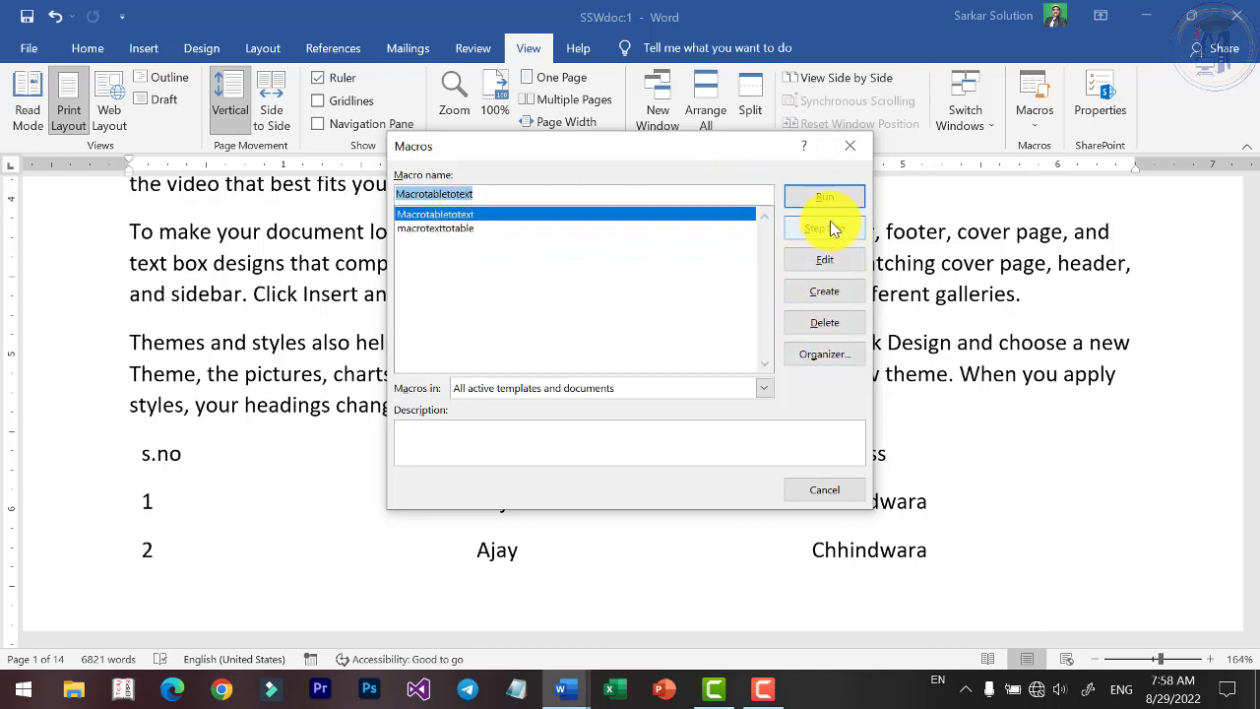
pyautogui.click(851, 146)
# Below the last paragraph, start a tab-separated heading row reading Id, student_name and age.
pyautogui.scroll(-3, 739, 352)
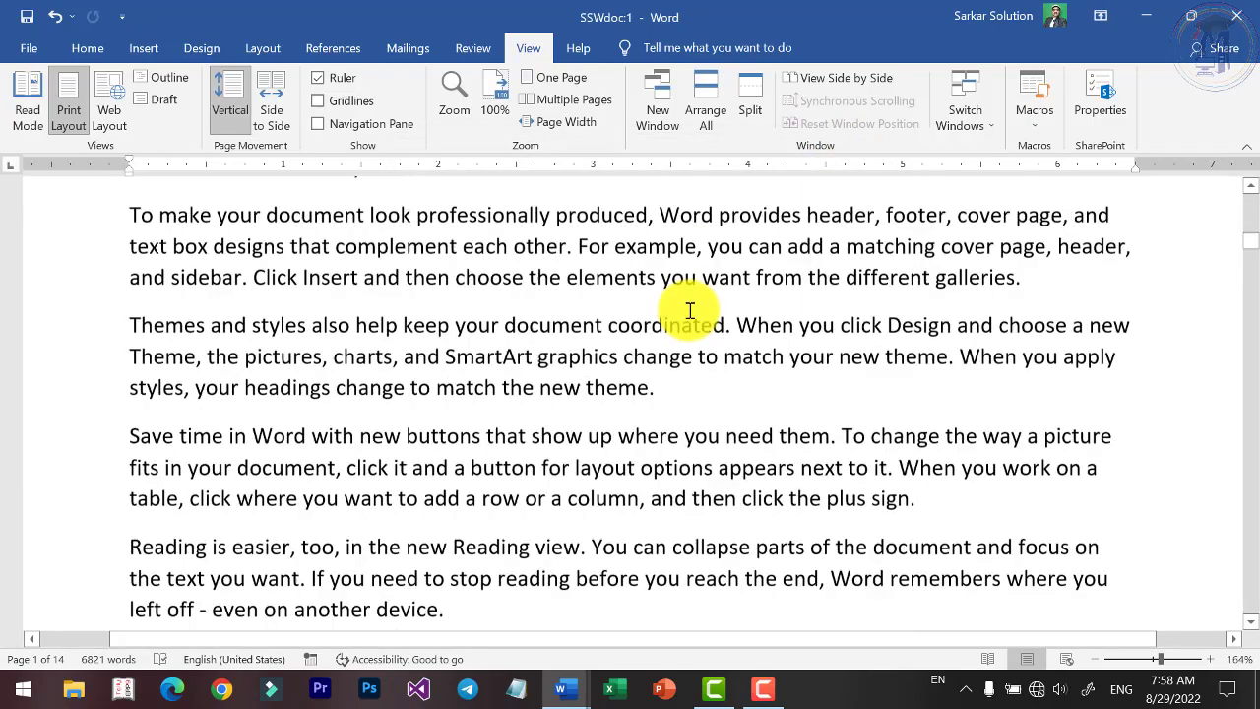
pyautogui.scroll(-2, 692, 315)
pyautogui.scroll(-4, 692, 318)
pyautogui.scroll(-1, 610, 349)
pyautogui.scroll(-3, 689, 379)
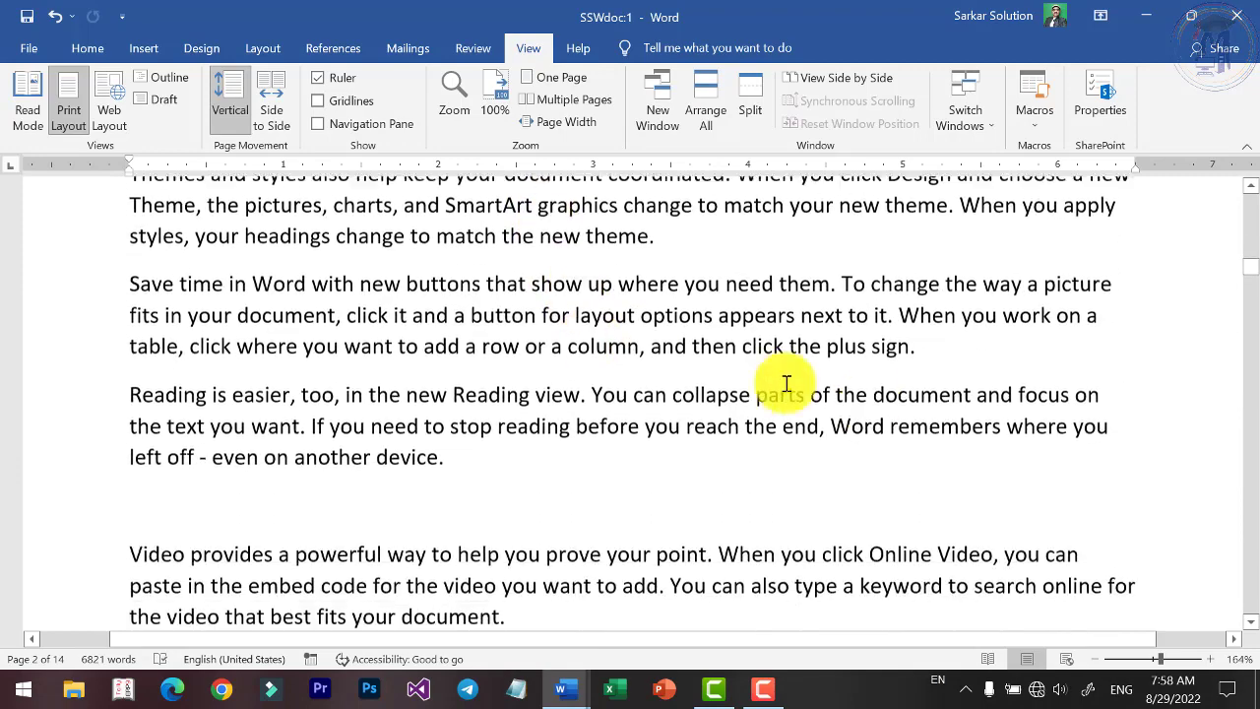
pyautogui.click(438, 462)
pyautogui.press('Return')
pyautogui.press('Return')
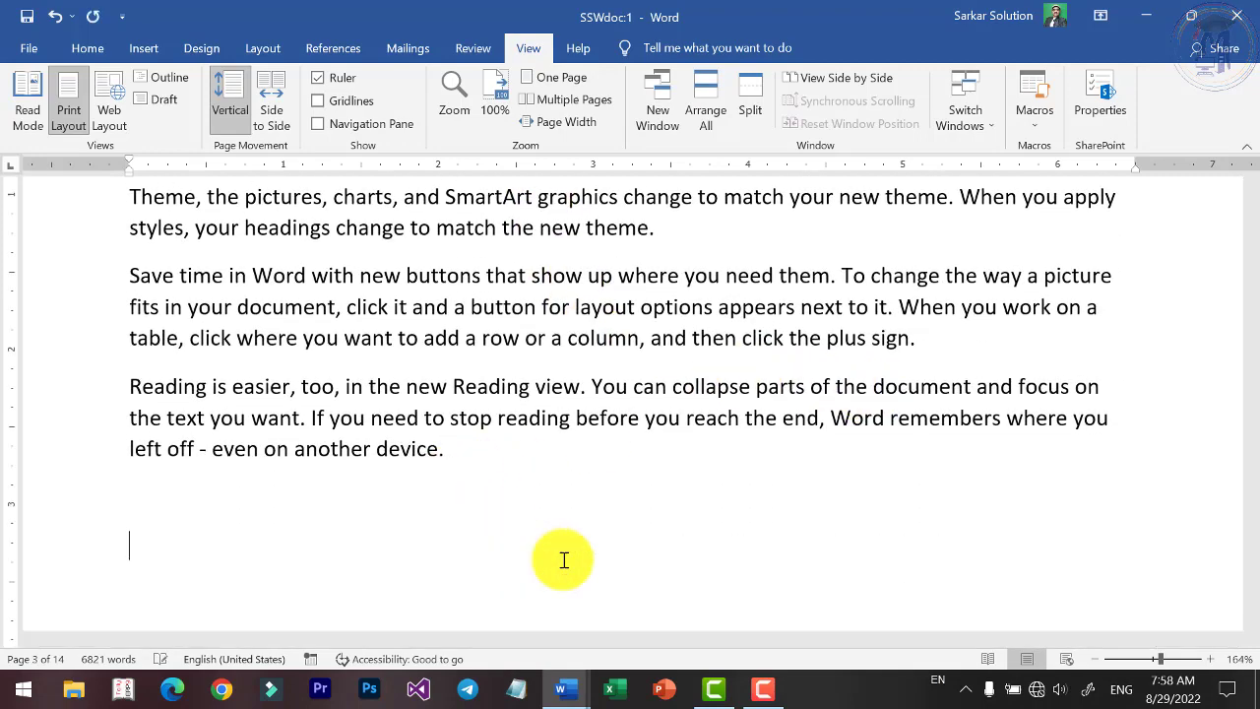
pyautogui.write('id')
pyautogui.write('tudent')
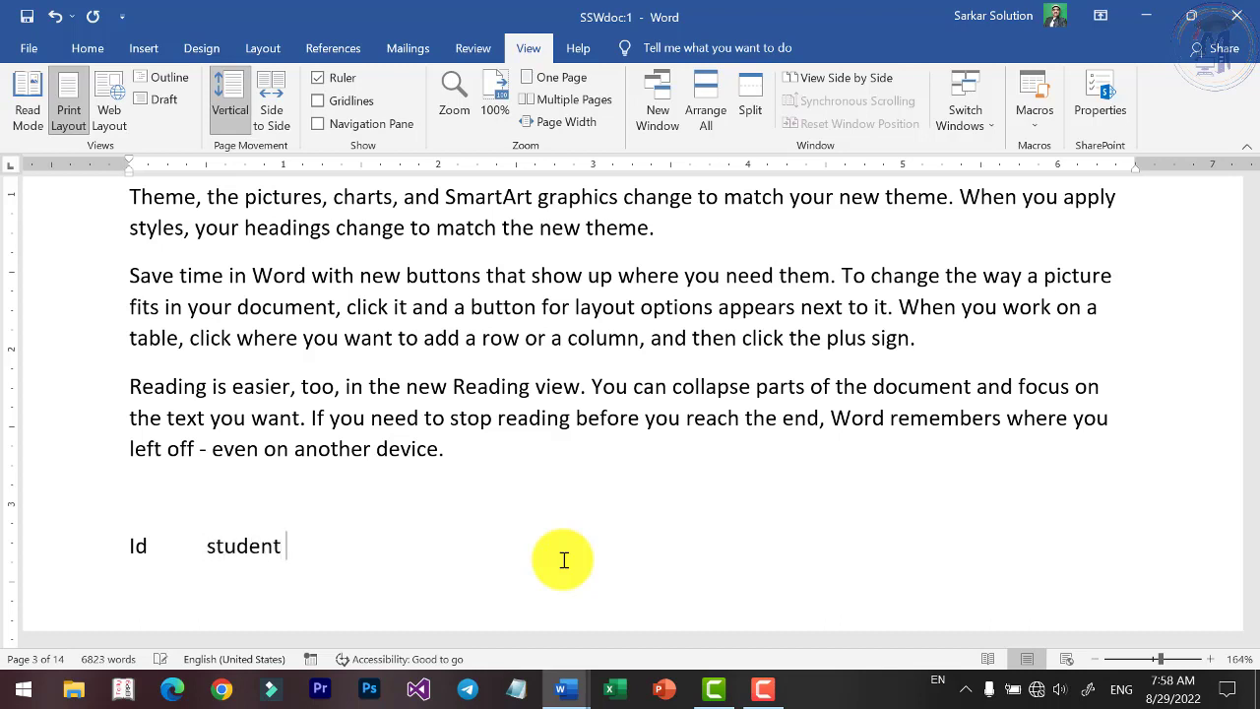
pyautogui.write('name')
pyautogui.press('BackSpace')
pyautogui.press('BackSpace')
pyautogui.press('BackSpace')
pyautogui.press('BackSpace')
pyautogui.press('BackSpace')
pyautogui.write('_name')
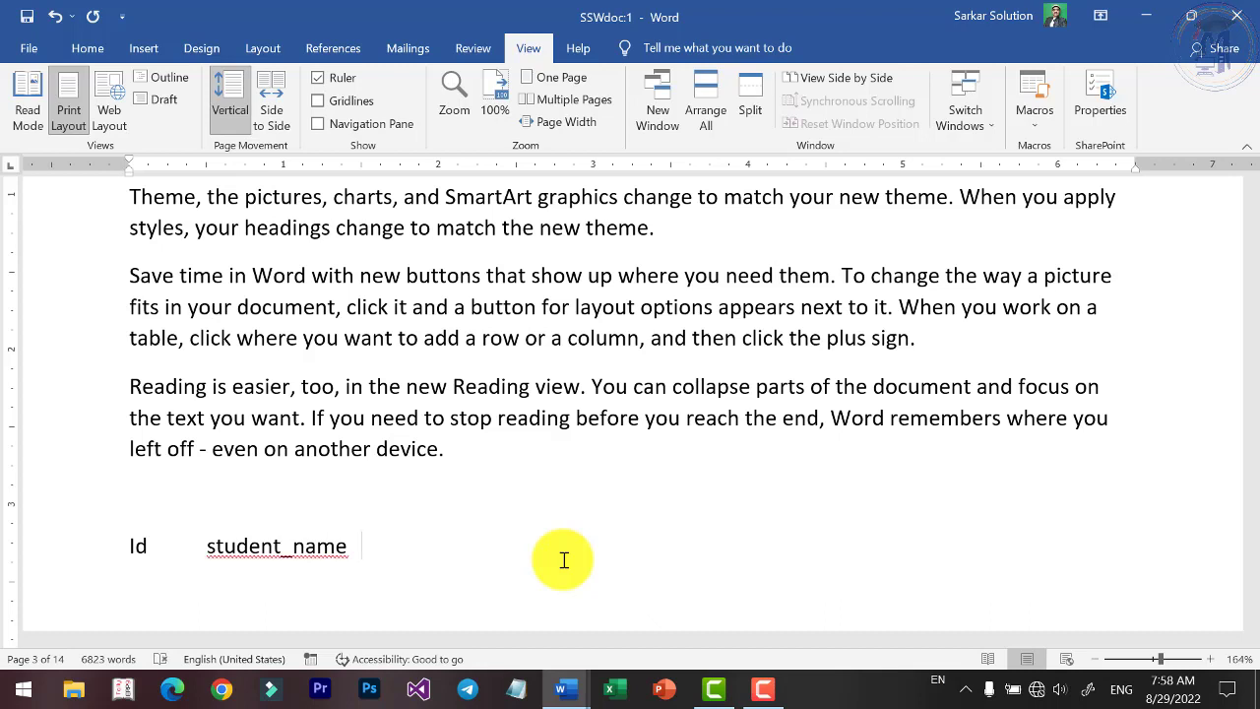
pyautogui.write(' d')
pyautogui.press('BackSpace')
pyautogui.press('BackSpace')
pyautogui.write('ge')
pyautogui.press('Tab')
# Finish the headings with course and add student rows 1101 (CA) and 1102 (age 22).
pyautogui.write('c')
pyautogui.write('ourse')
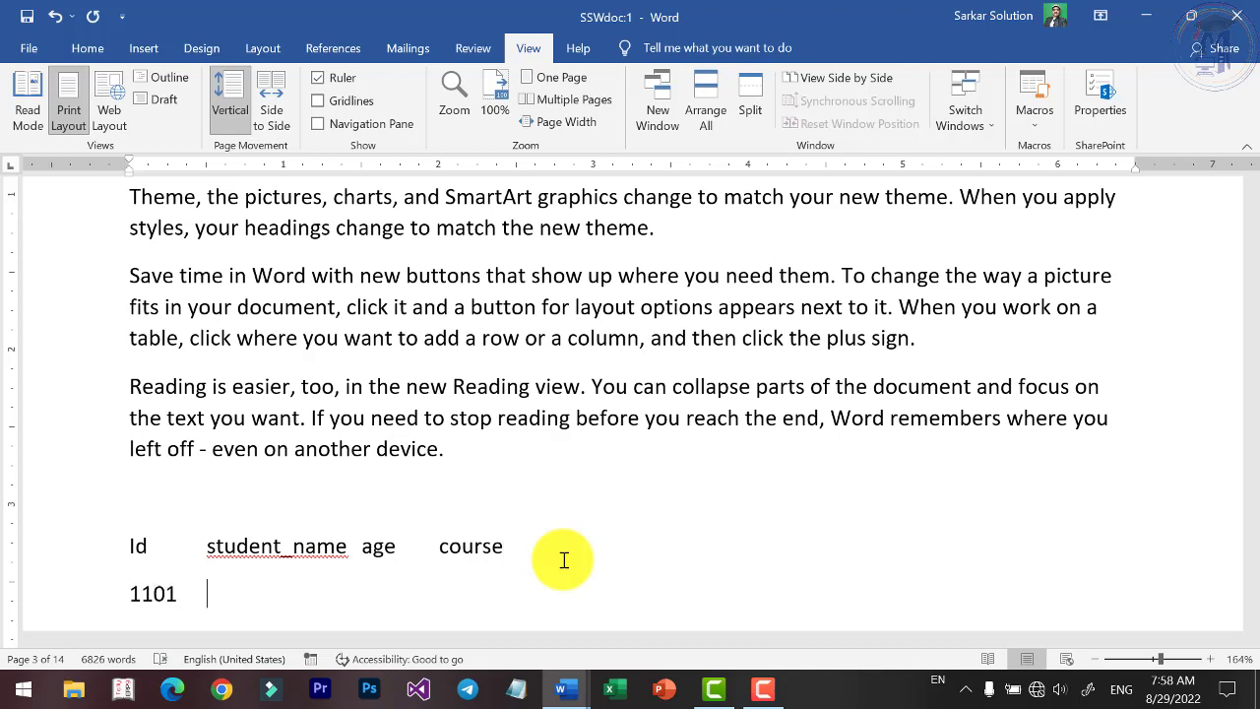
pyautogui.write(' 1101\tManish k')
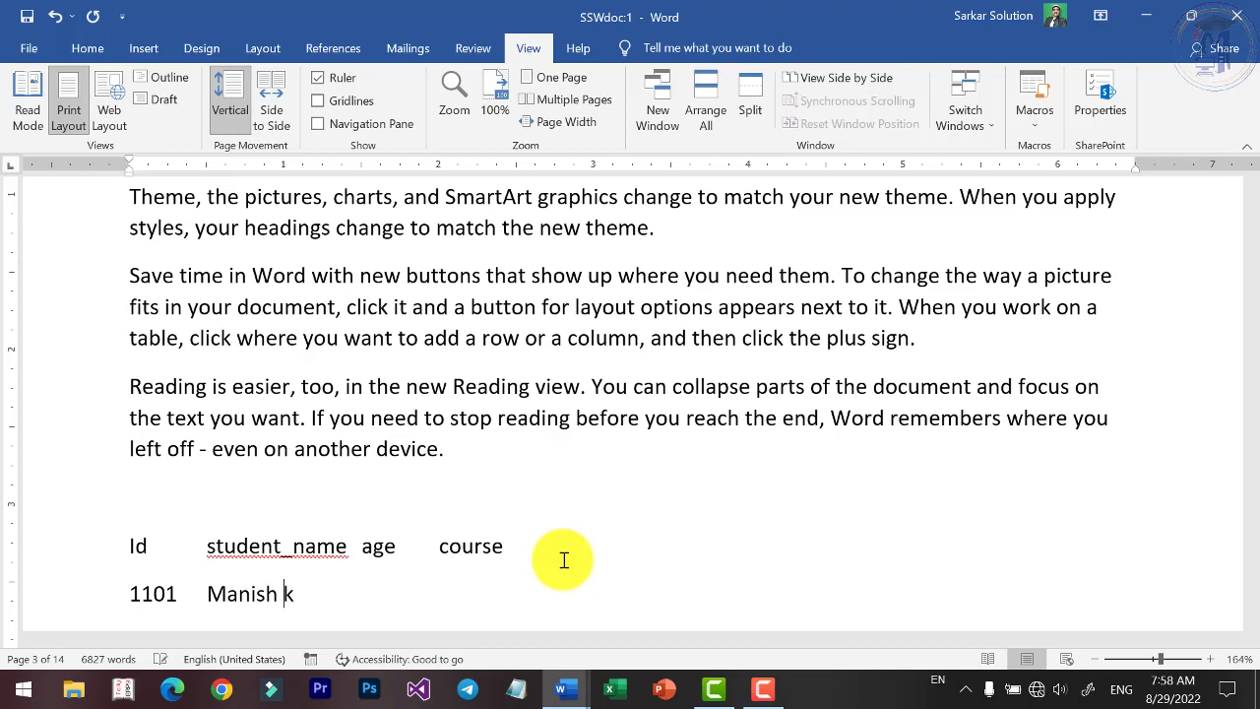
pyautogui.write('umar')
pyautogui.press('Tab')
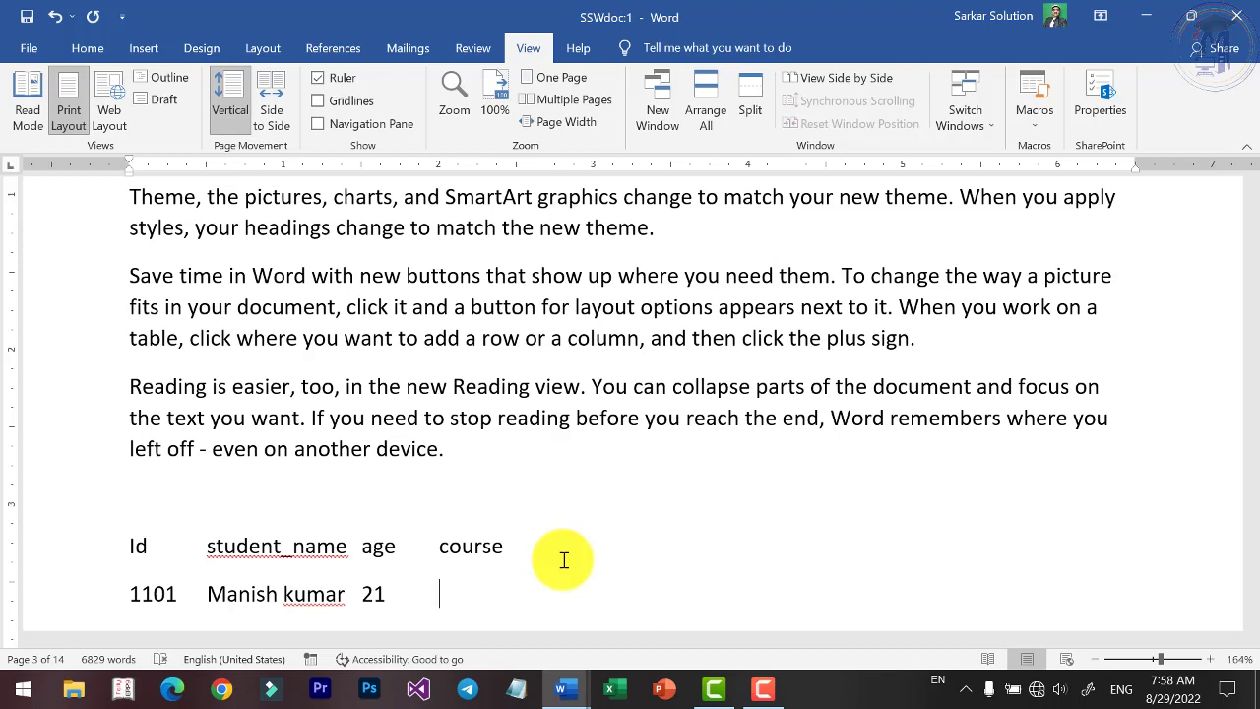
pyautogui.write('CA')
pyautogui.press('Return')
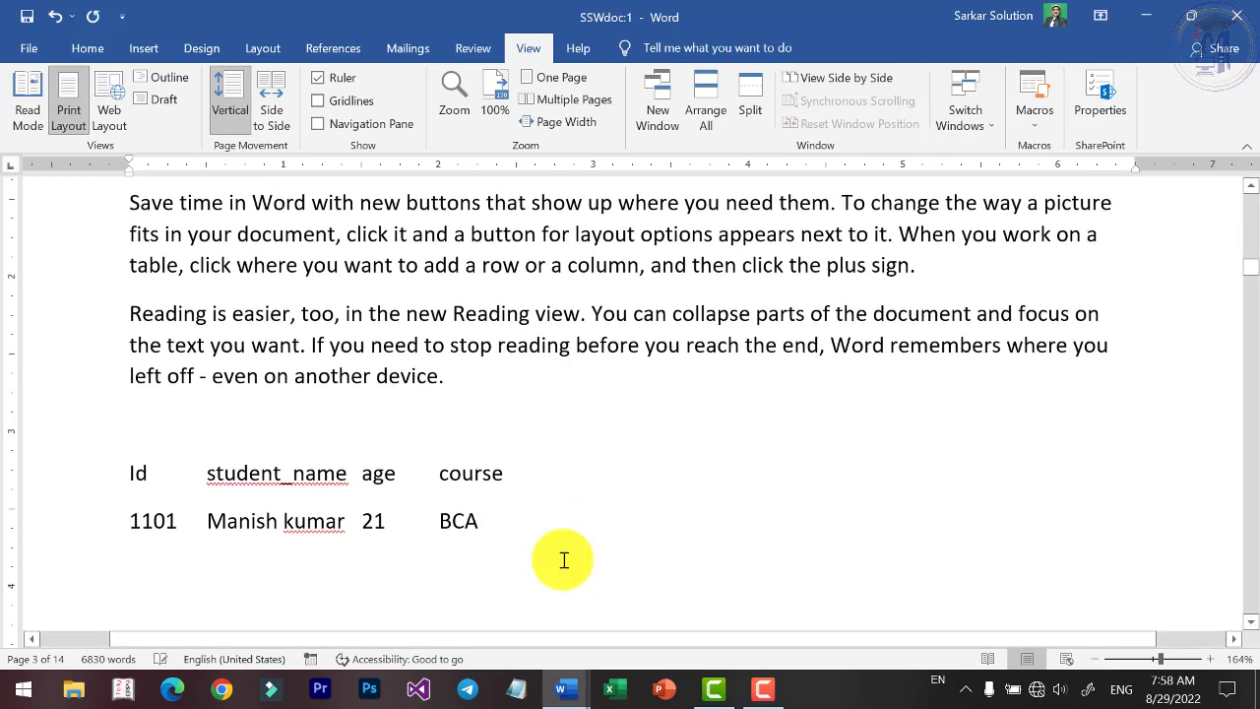
pyautogui.write('1102')
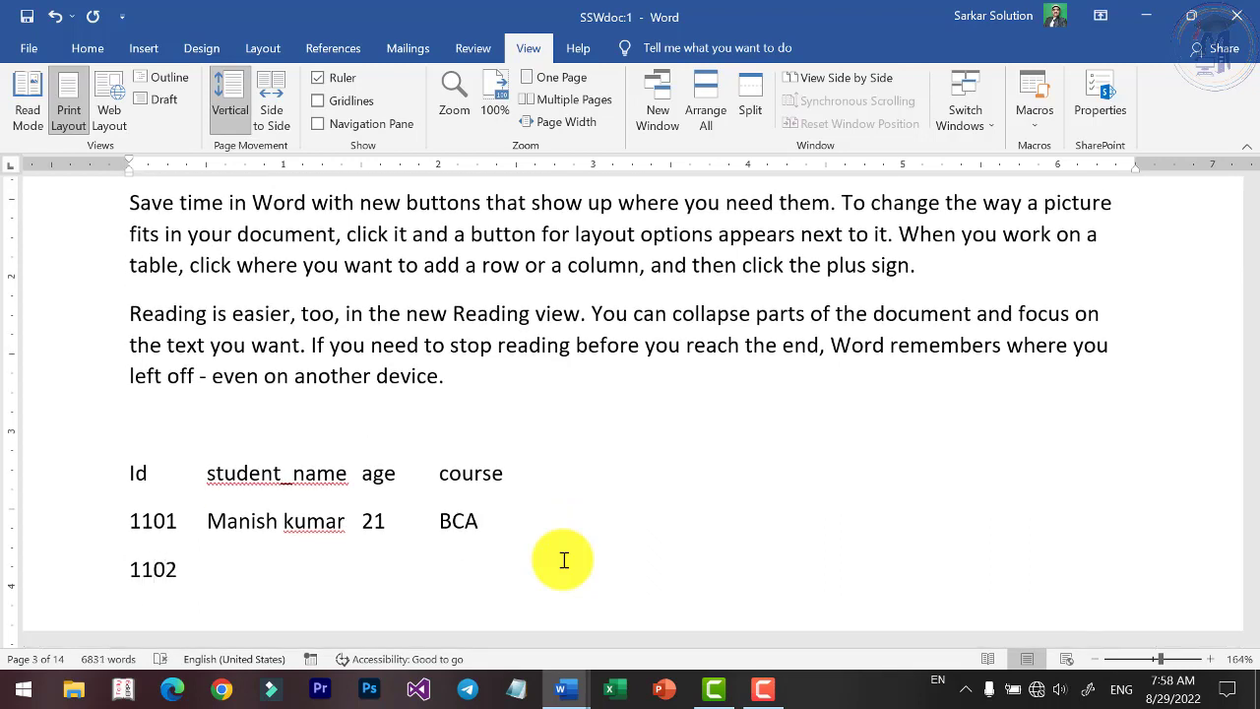
pyautogui.press('Tab')
pyautogui.write('Rohit Kumar\t')
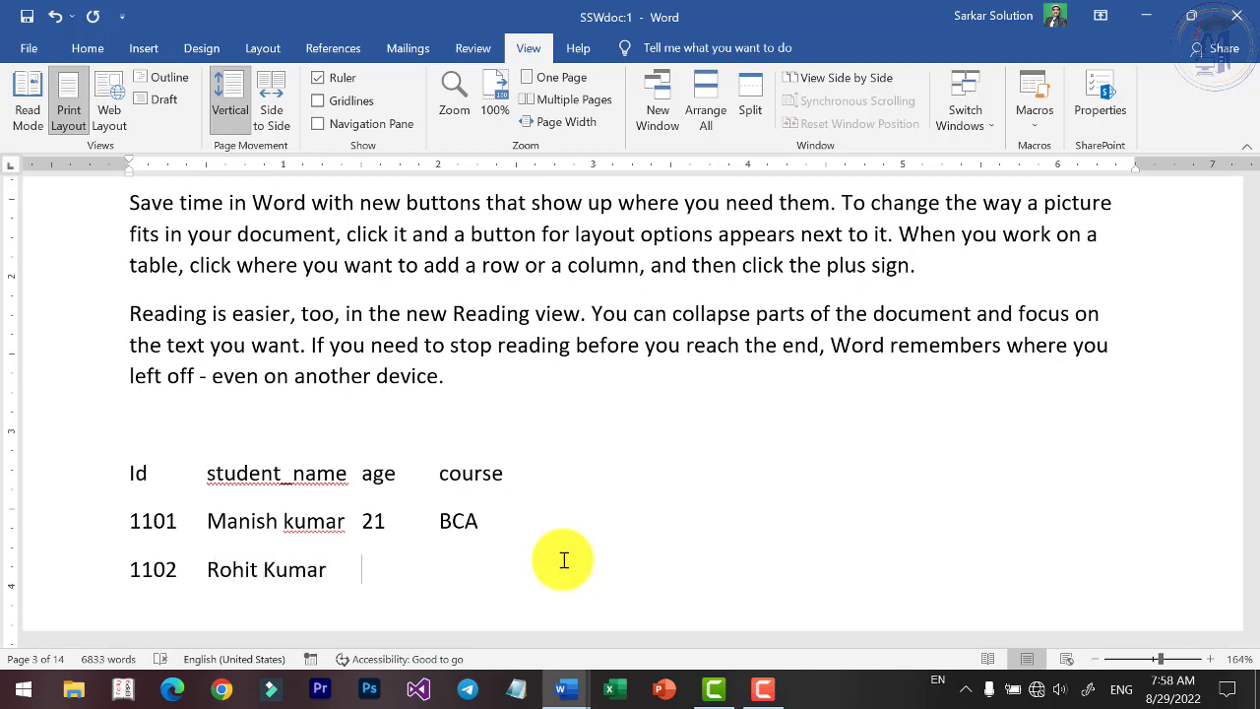
pyautogui.write('22')
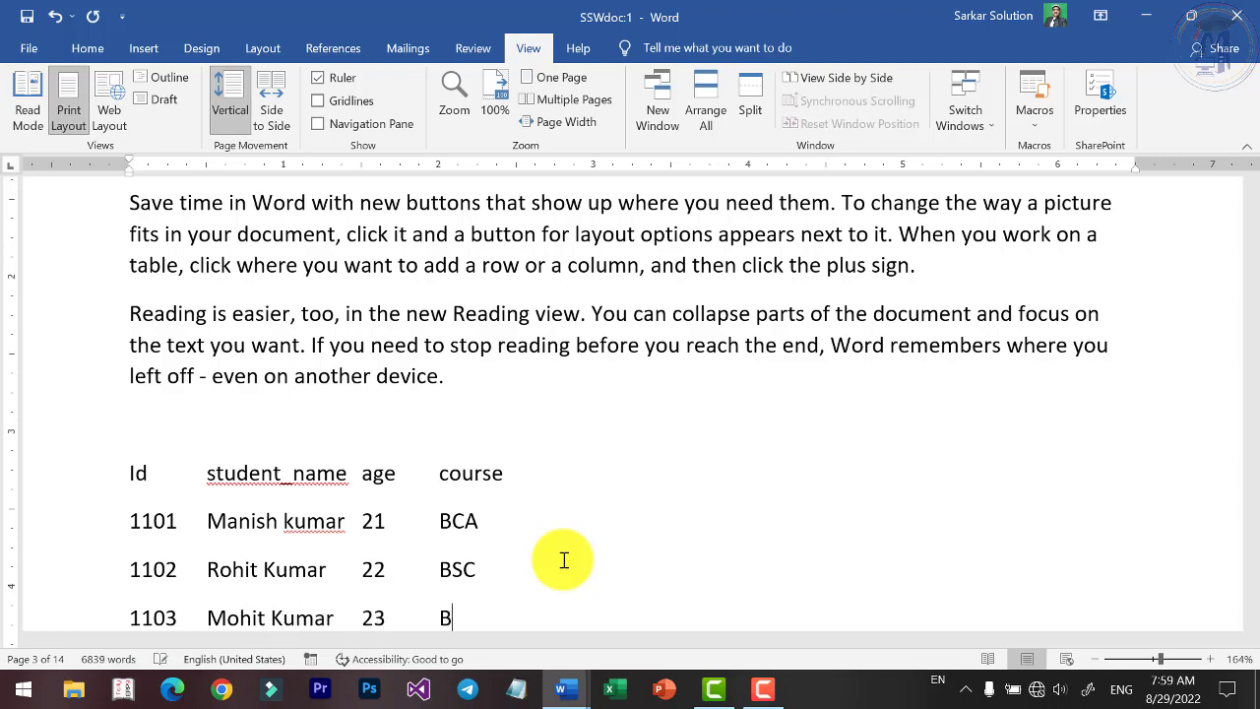
pyautogui.scroll(-3, 564, 560)
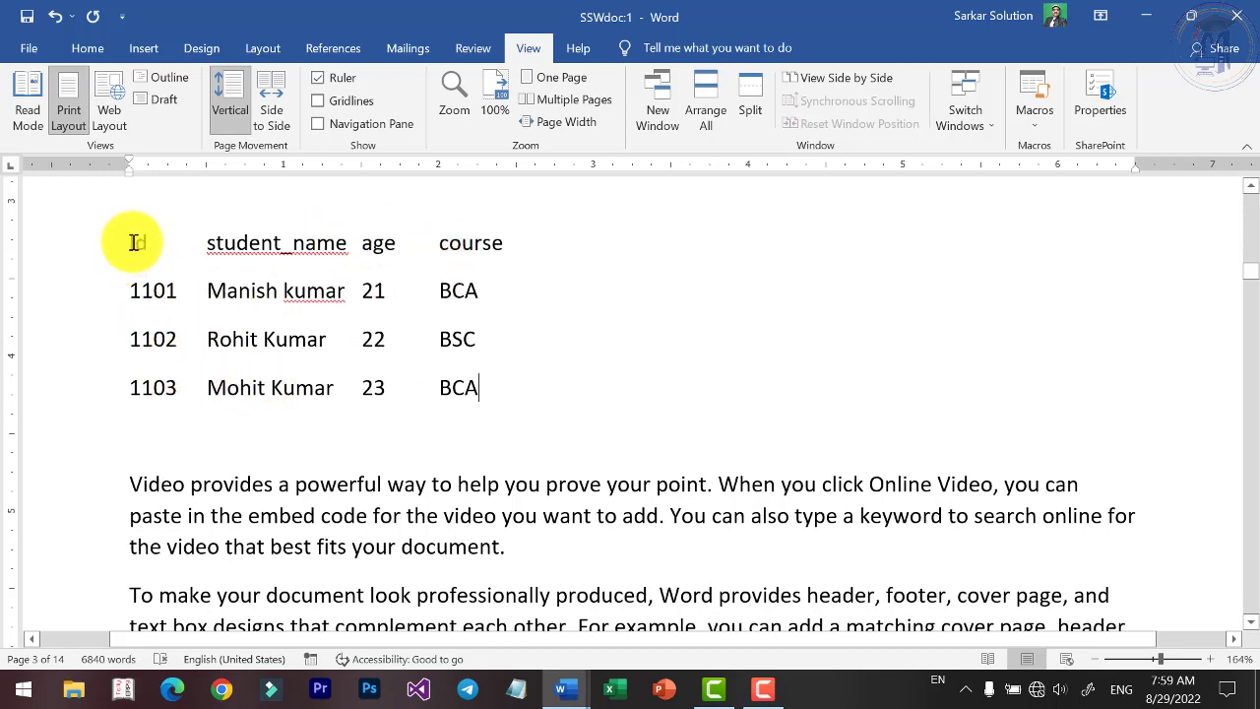
# Convert the student list into a table with Ctrl+Y, undo the orange styling, then revert it to text.
pyautogui.moveTo(132, 245)
pyautogui.mouseDown()
pyautogui.moveTo(398, 379)
pyautogui.moveTo(461, 384)
pyautogui.mouseUp()
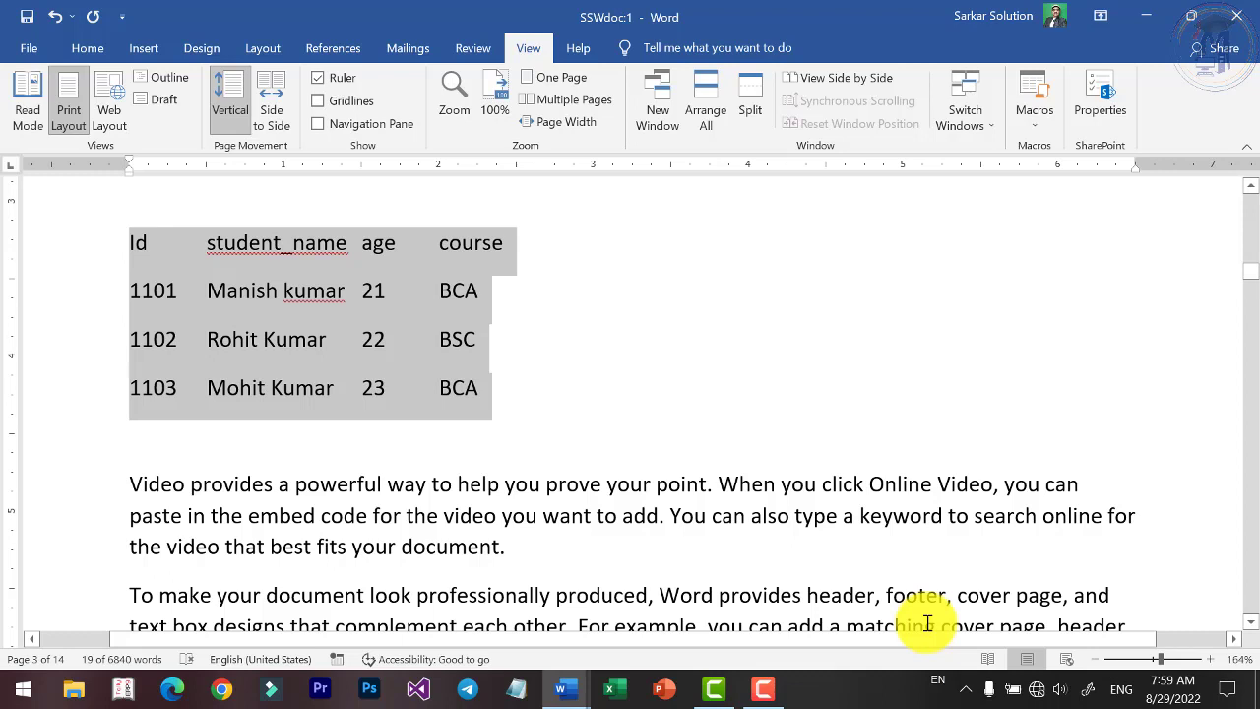
pyautogui.hotkey('ctrl', 'y')
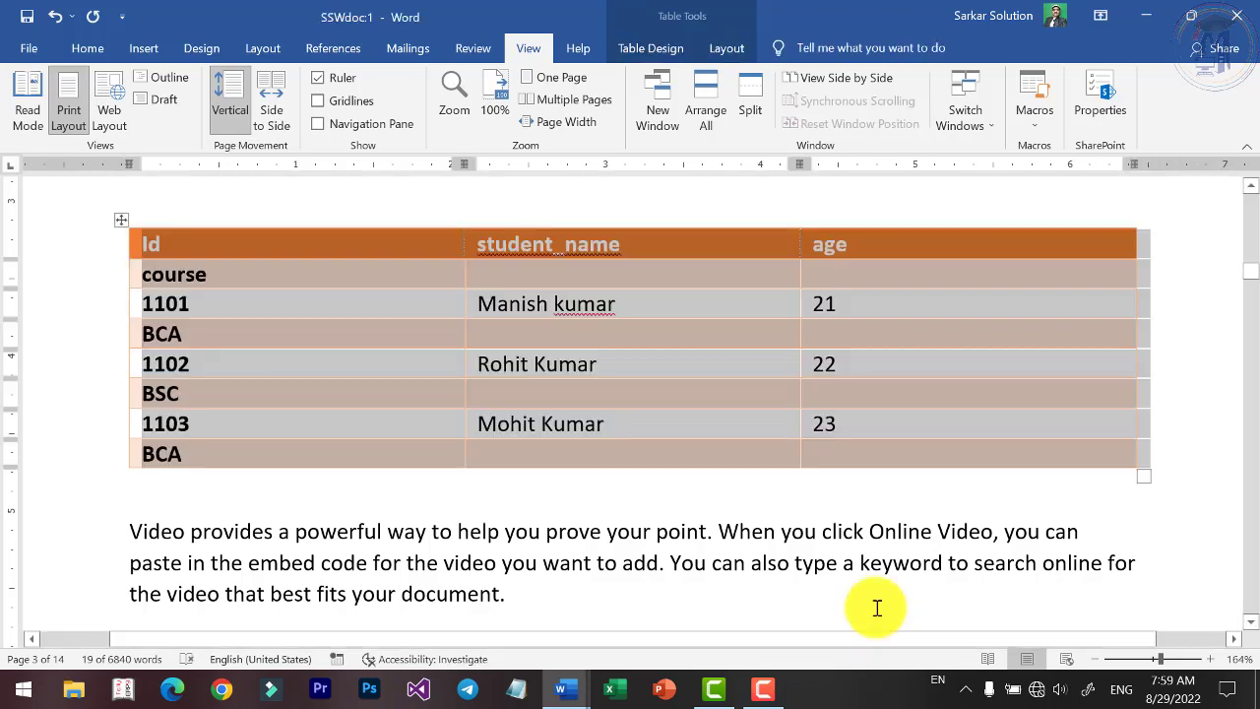
pyautogui.click(309, 336)
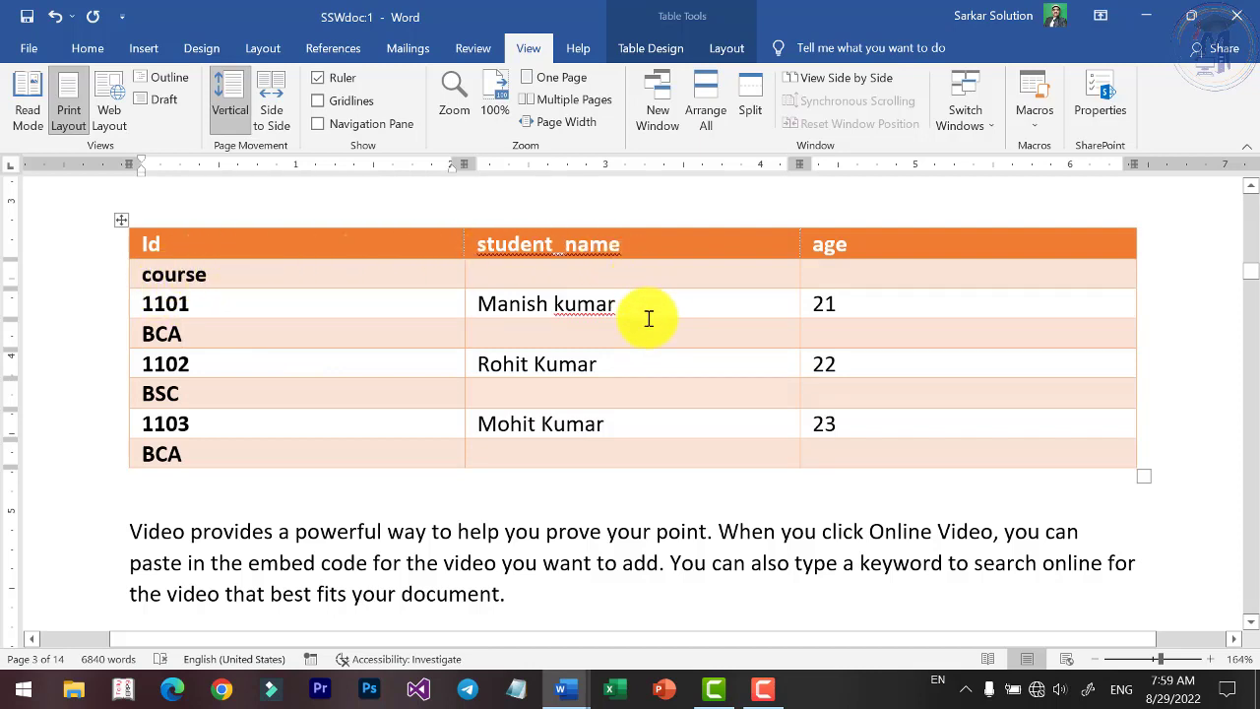
pyautogui.hotkey('ctrl', 'z')
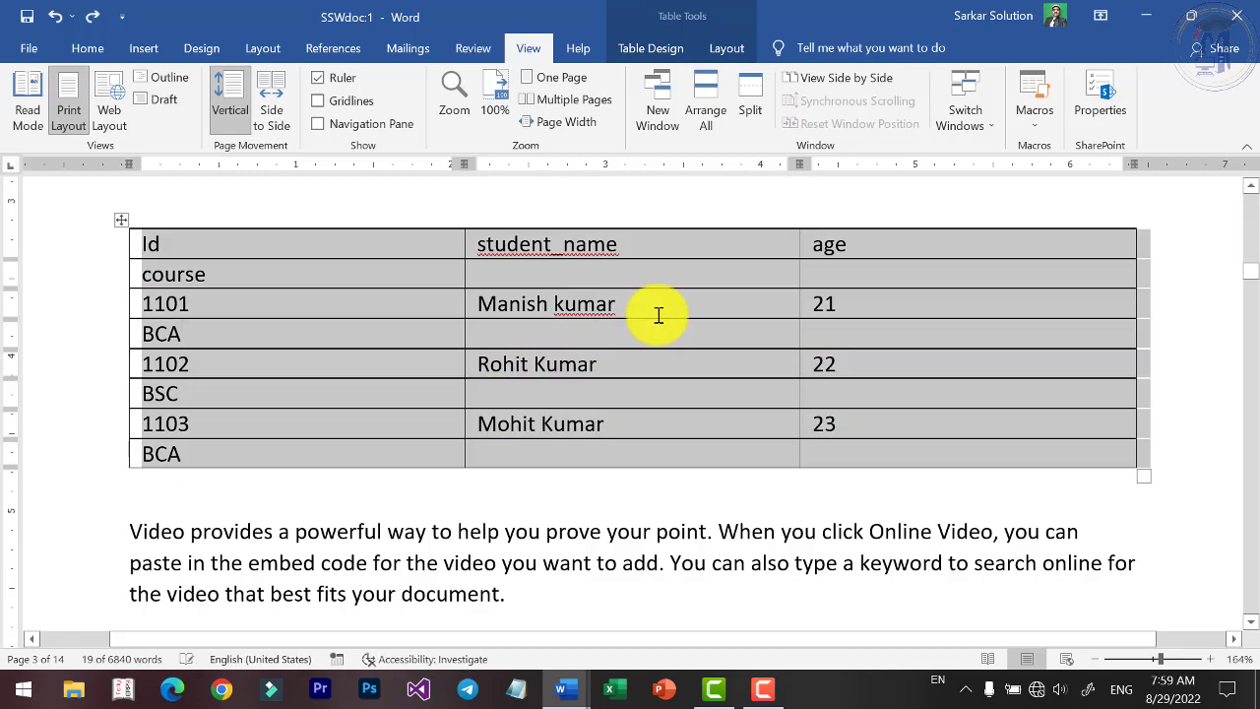
pyautogui.click(489, 498)
pyautogui.click(120, 219)
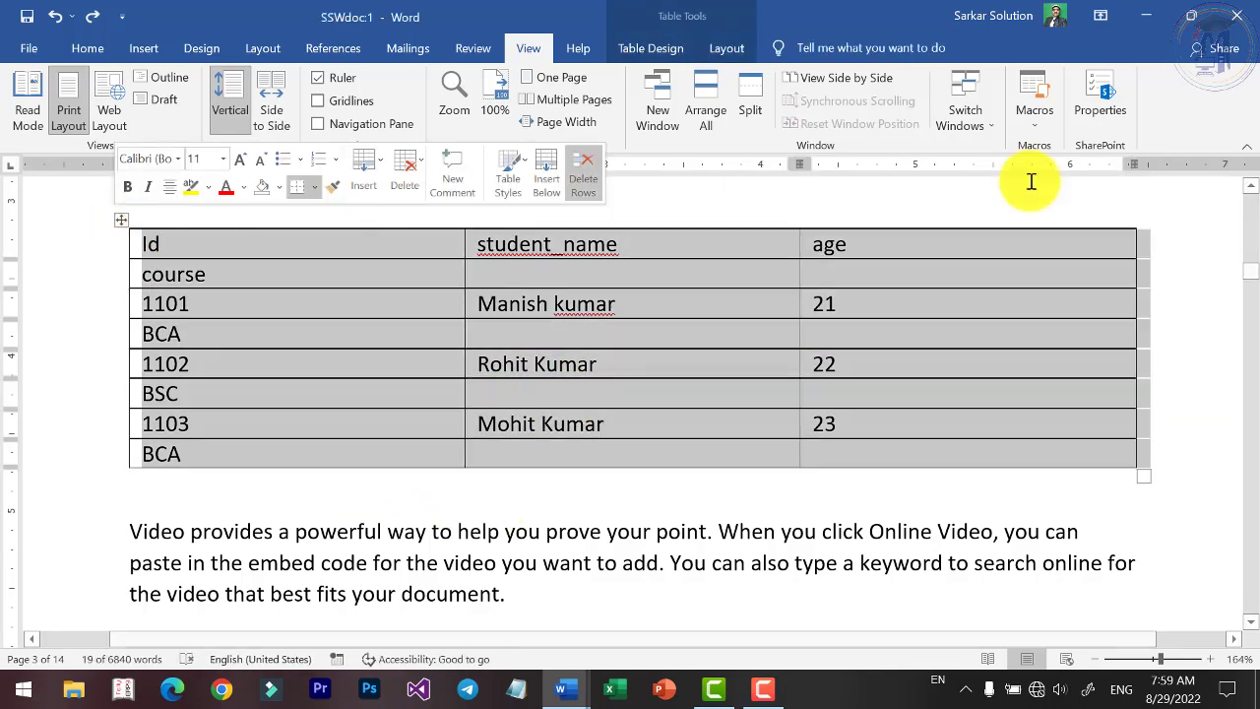
pyautogui.hotkey('ctrl', 'z')
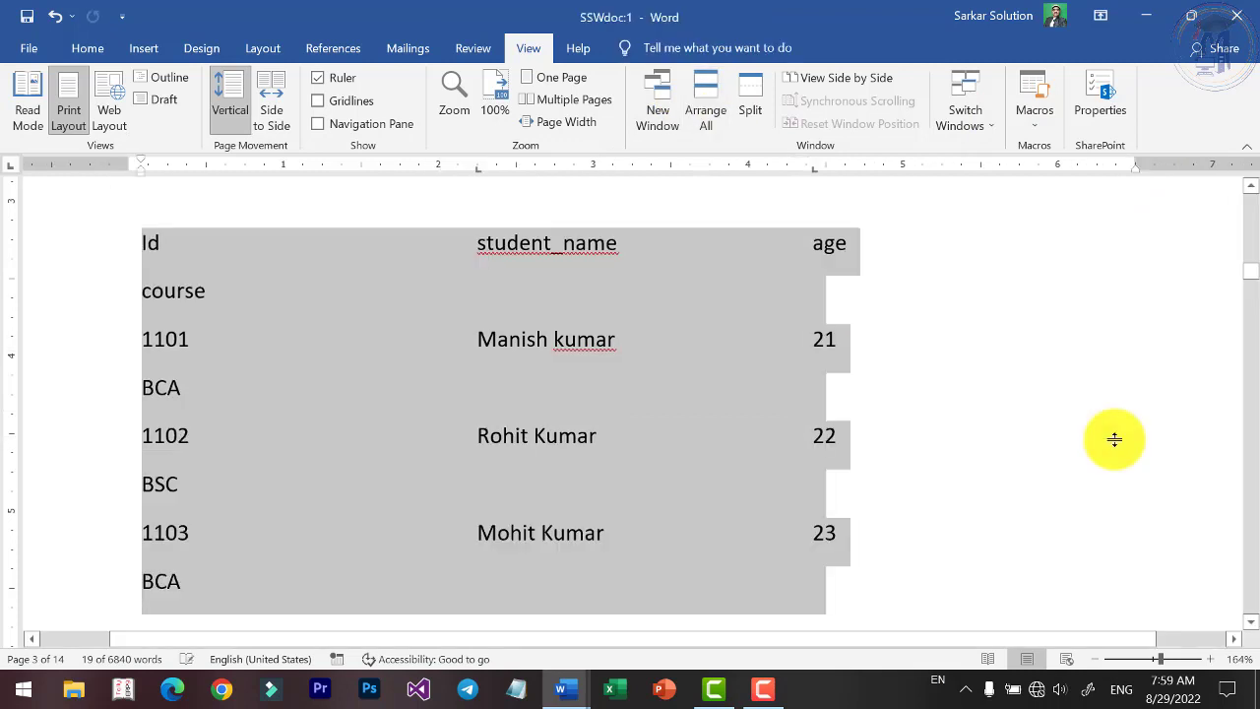
pyautogui.click(498, 342)
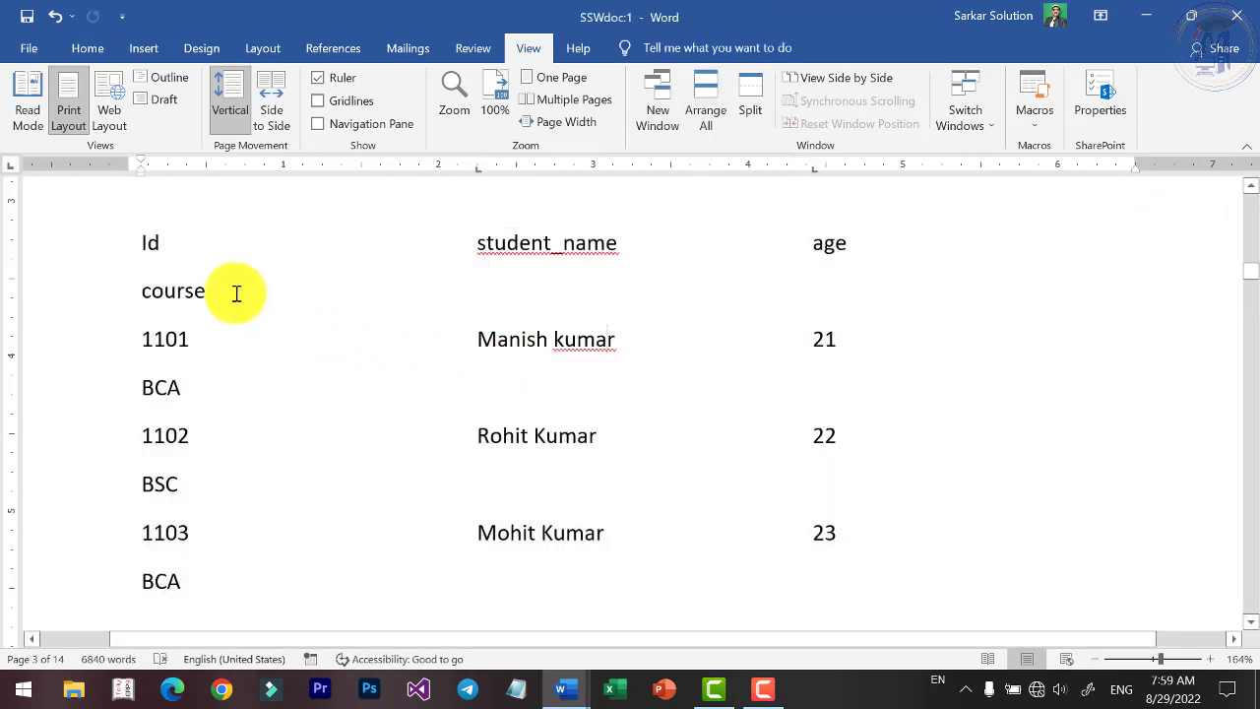
pyautogui.moveTo(239, 292); pyautogui.dragTo(125, 286)
pyautogui.press('Delete')
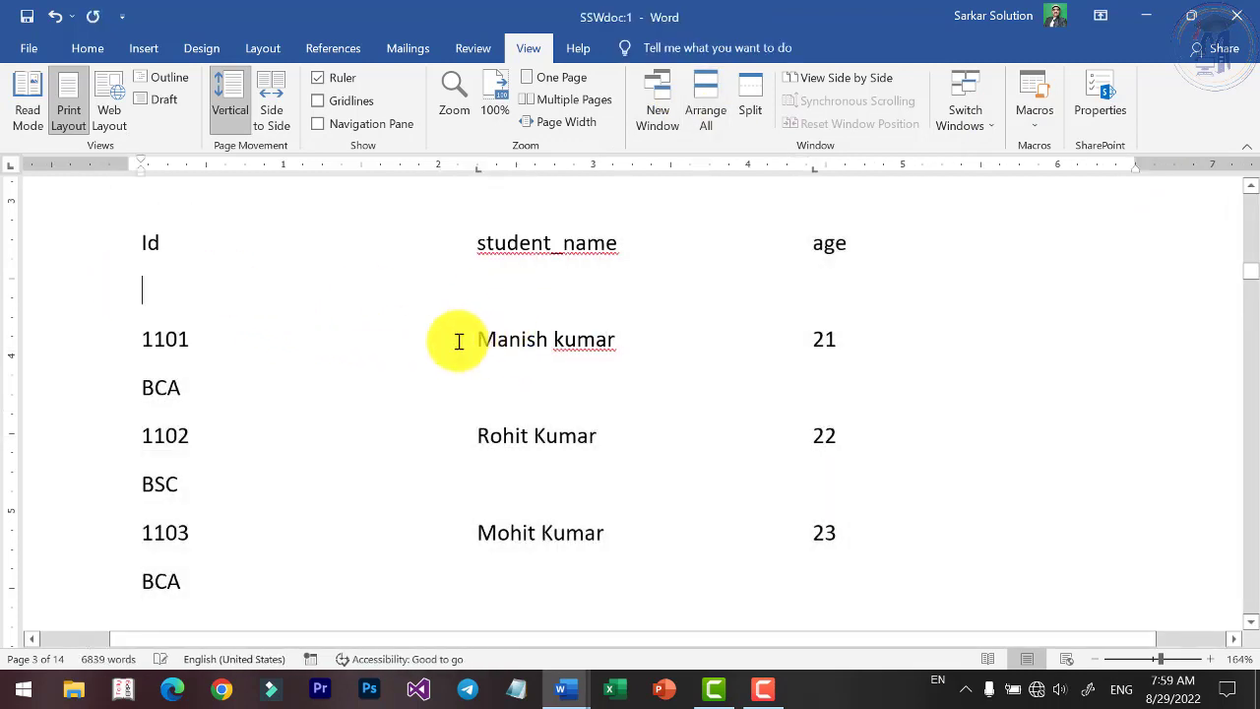
pyautogui.press('BackSpace')
pyautogui.moveTo(219, 340); pyautogui.dragTo(91, 334)
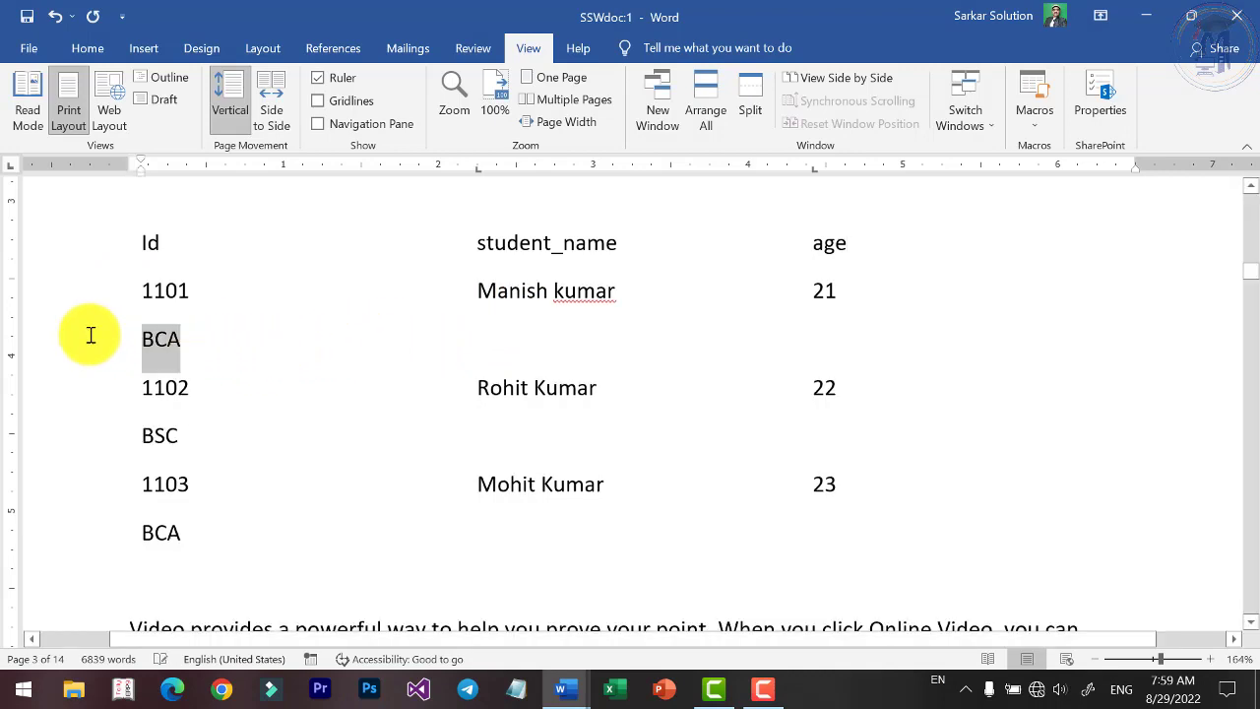
pyautogui.press('Delete')
pyautogui.press('BackSpace')
pyautogui.moveTo(231, 387); pyautogui.dragTo(133, 386)
pyautogui.press('Delete')
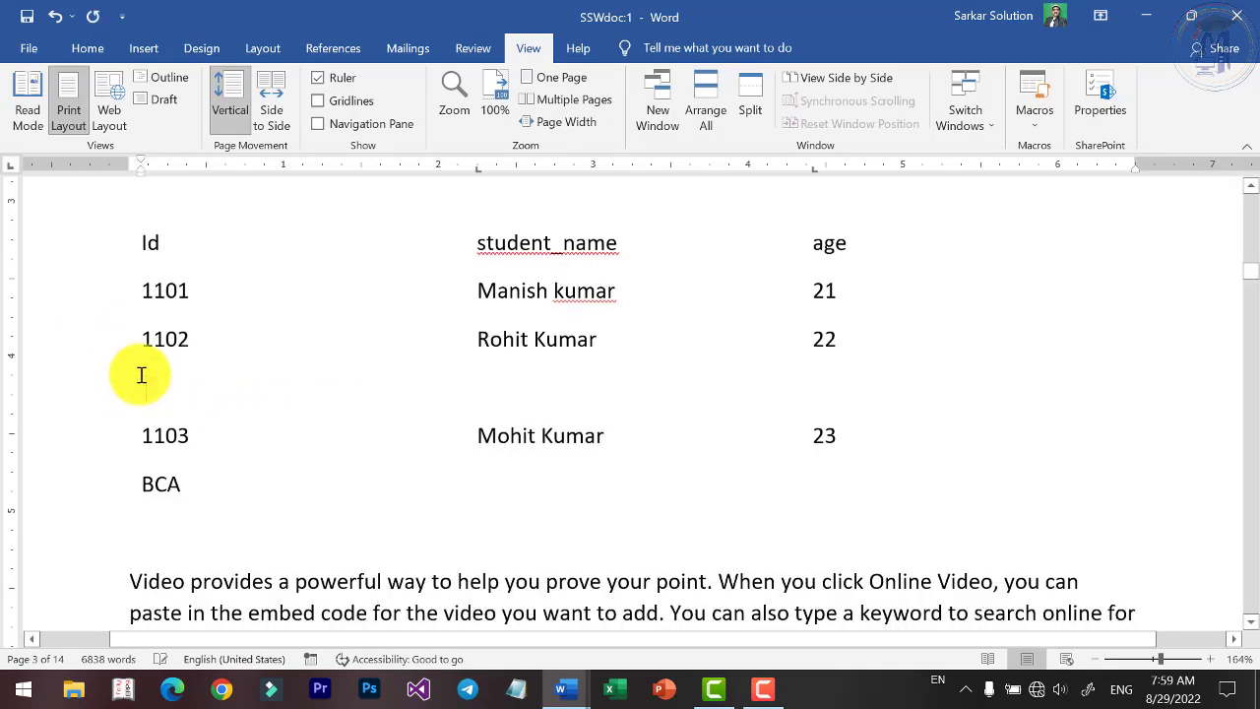
pyautogui.press('BackSpace')
pyautogui.moveTo(241, 433); pyautogui.dragTo(127, 433)
pyautogui.press('Delete')
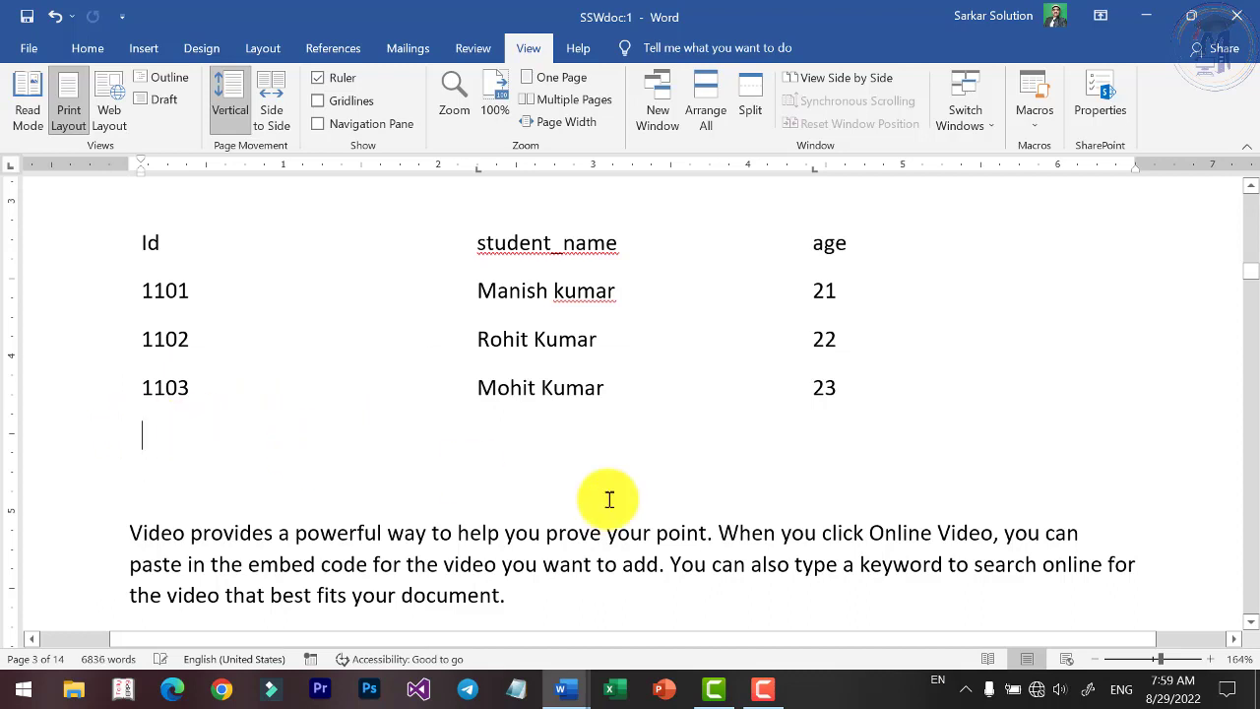
pyautogui.press('BackSpace')
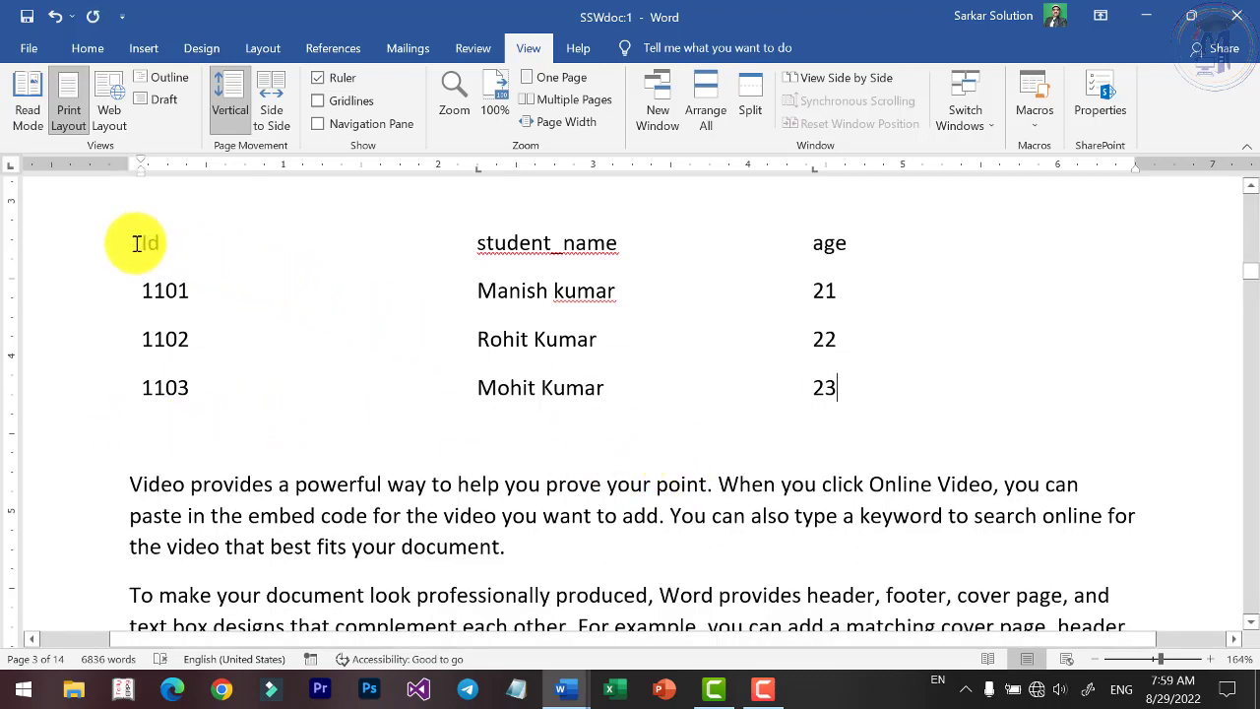
pyautogui.moveTo(136, 243); pyautogui.dragTo(881, 379)
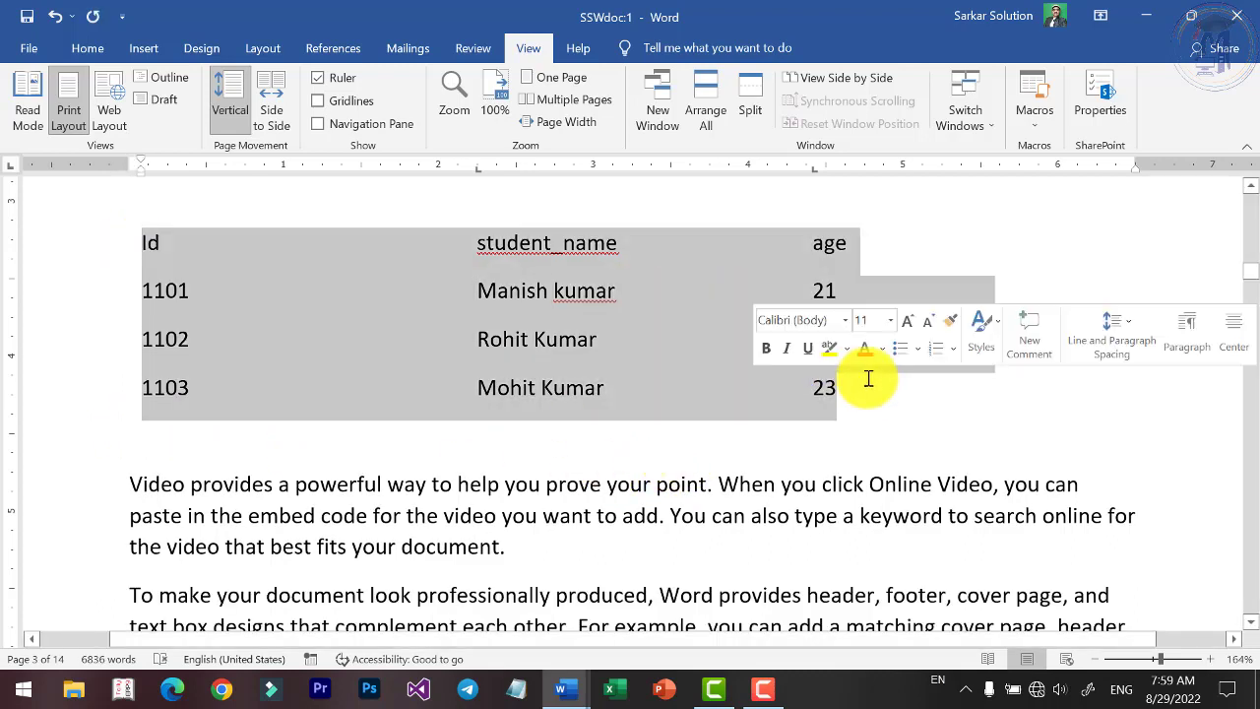
pyautogui.click(810, 246)
pyautogui.click(886, 298)
pyautogui.hotkey('shift', 'Left')
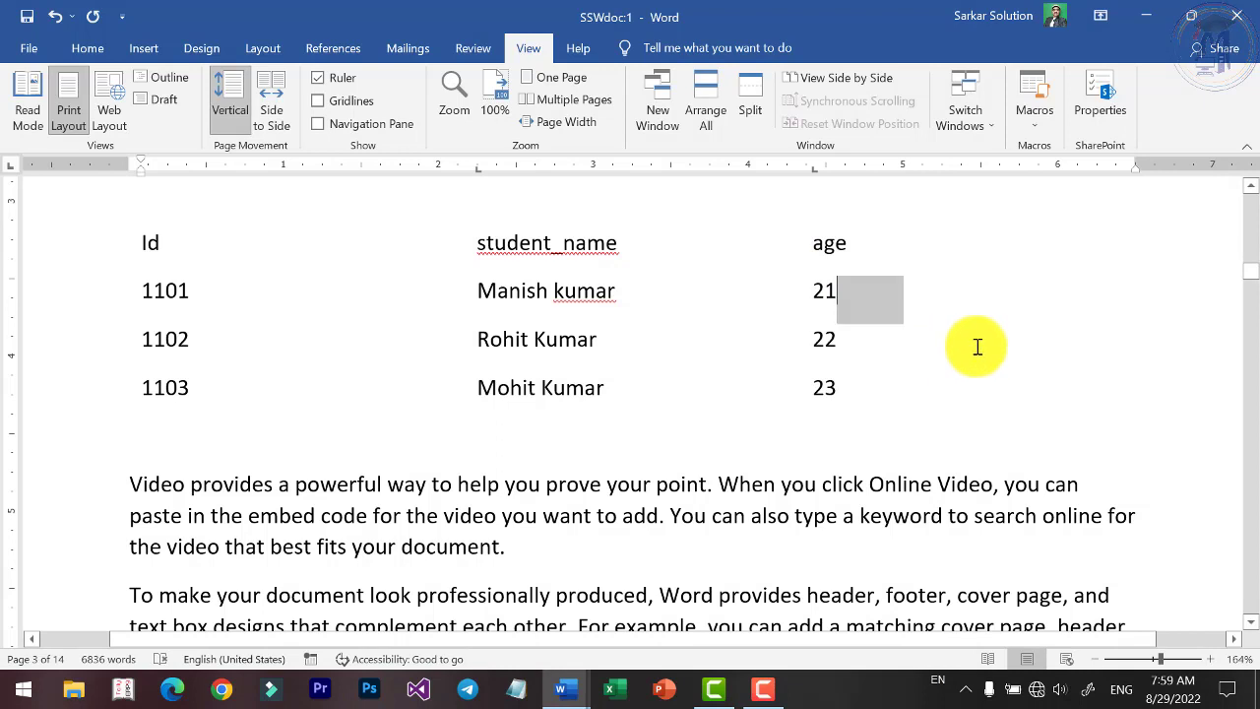
pyautogui.click(977, 347)
pyautogui.hotkey('shift', 'Right')
pyautogui.click(977, 347)
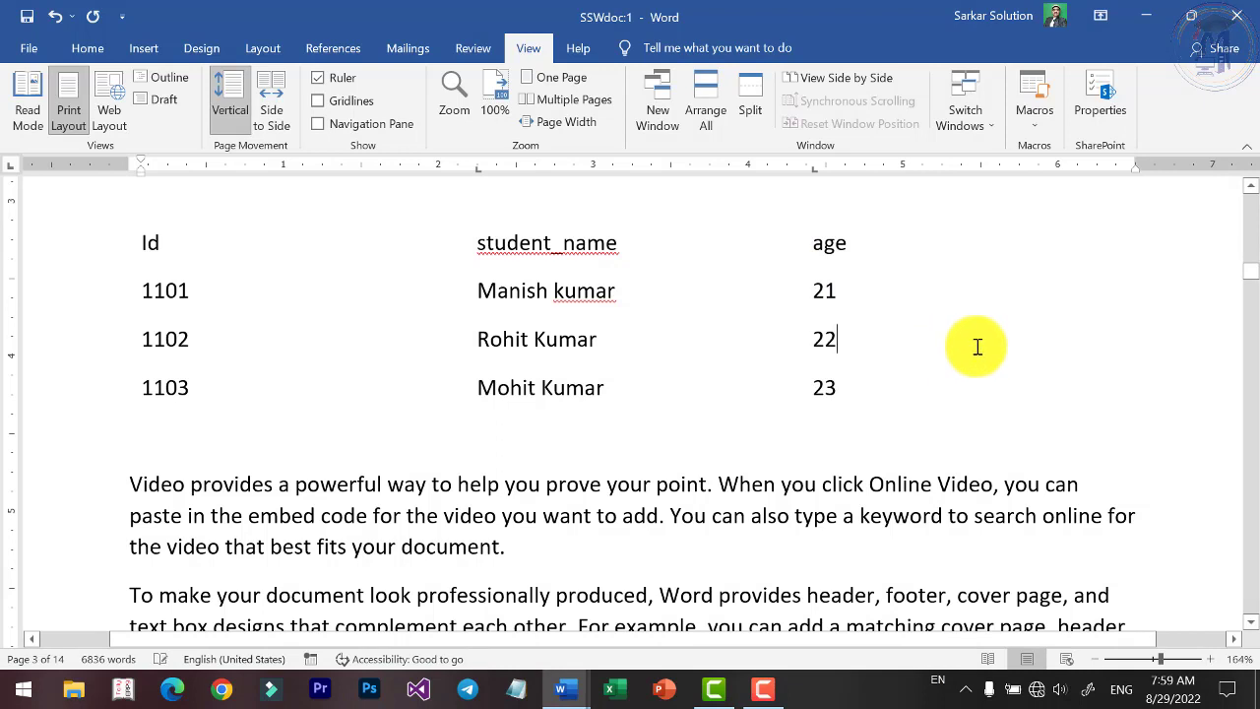
pyautogui.keyDown('shift'); pyautogui.click(520, 281); pyautogui.keyUp('shift')
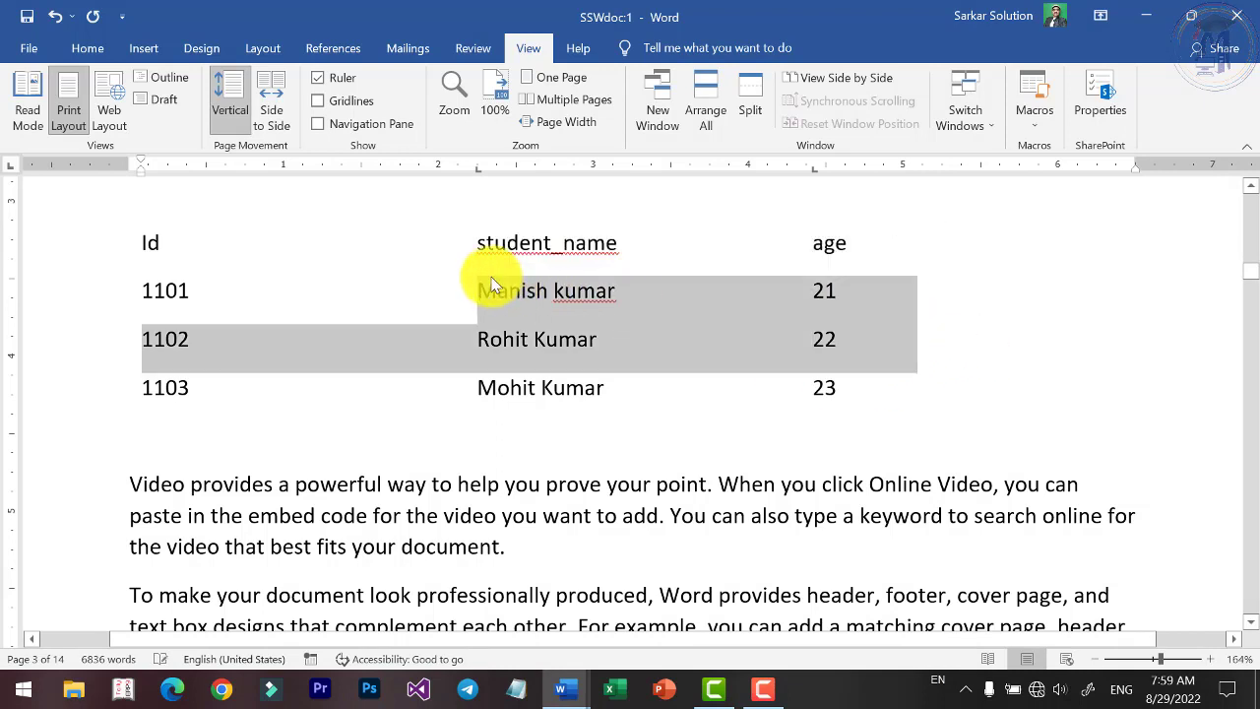
pyautogui.click(498, 285)
pyautogui.moveTo(148, 243); pyautogui.dragTo(869, 403)
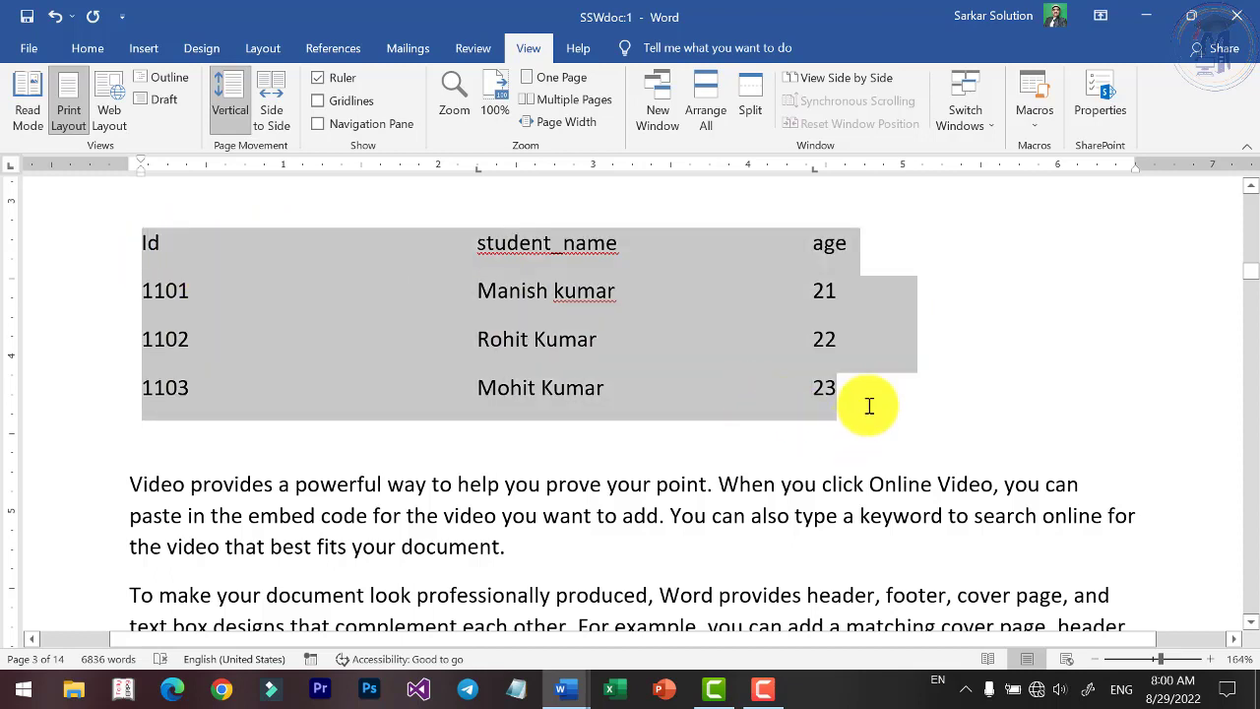
pyautogui.click(871, 296)
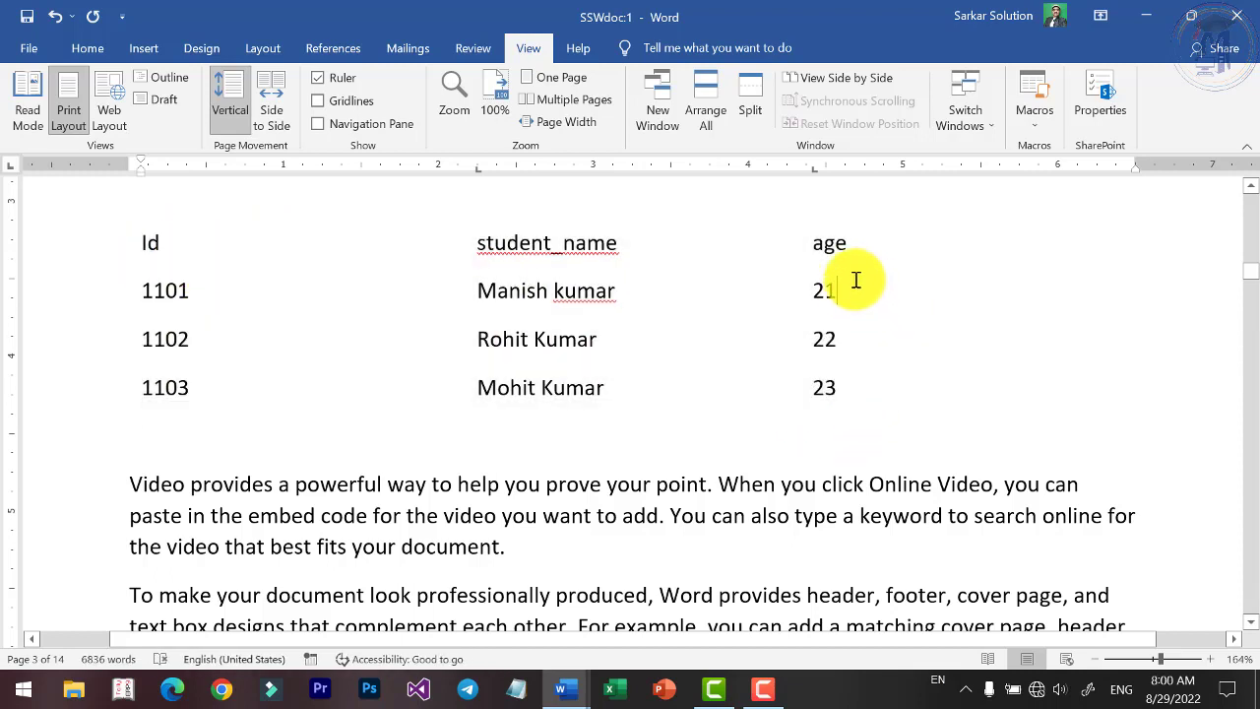
pyautogui.press('Down')
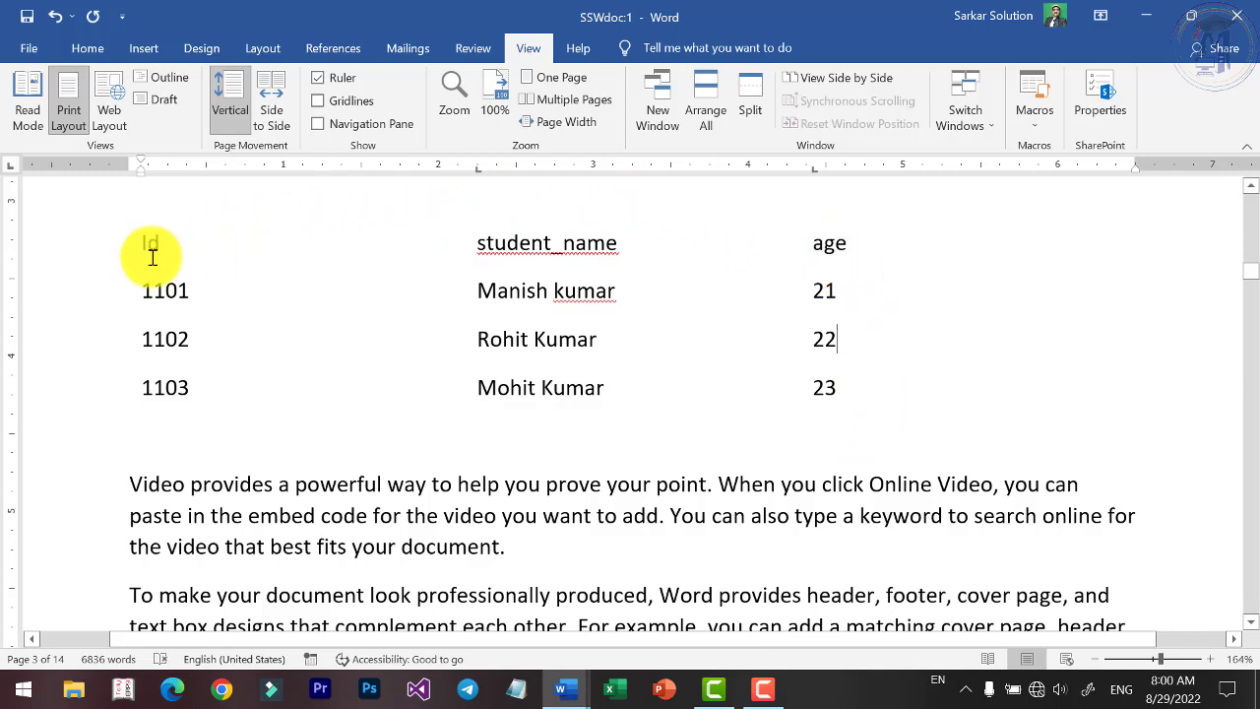
# Select the Id-to-1103 list and toggle it with Ctrl+Y/Ctrl+Z, ending as an orange-styled table.
pyautogui.moveTo(144, 249); pyautogui.dragTo(880, 404)
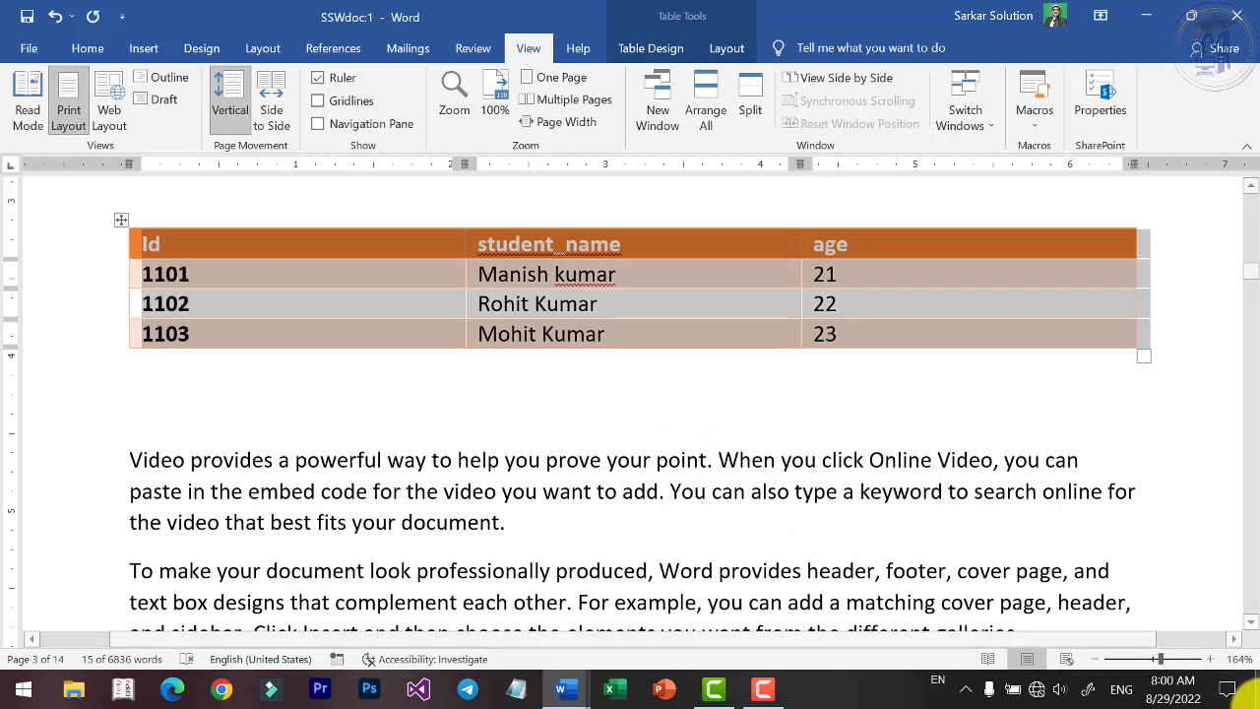
pyautogui.hotkey('ctrl', 'y')
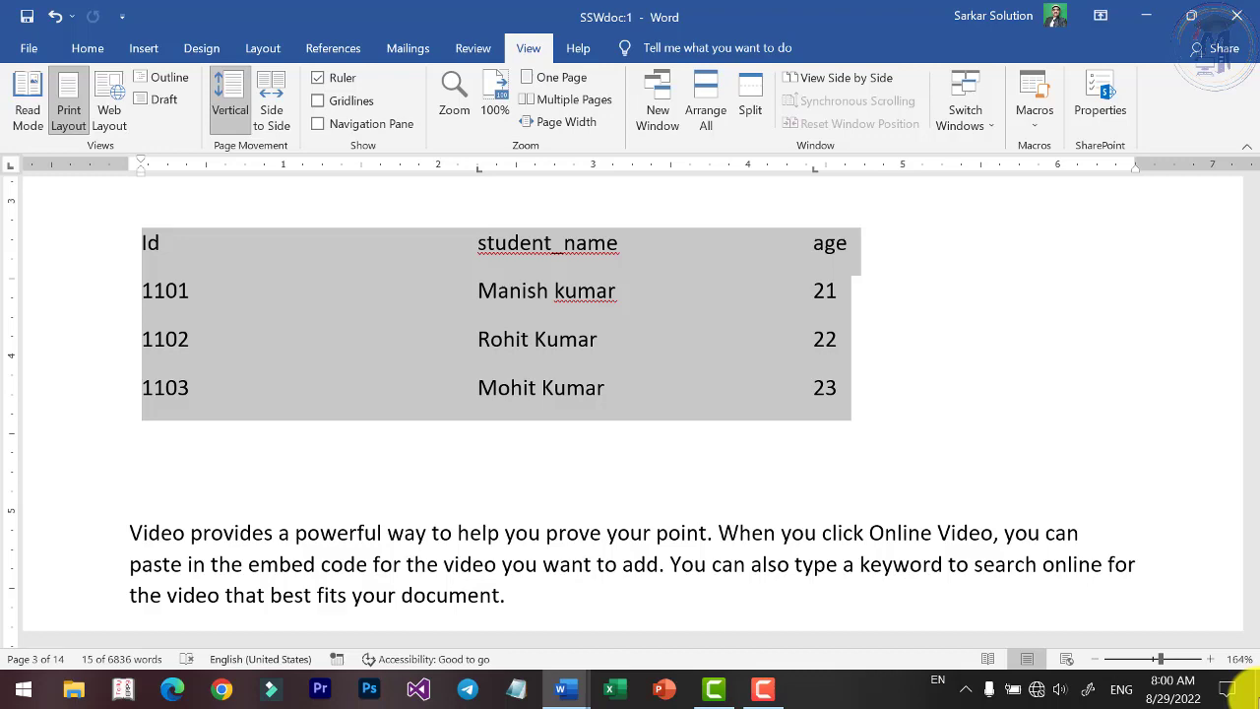
pyautogui.hotkey('ctrl', 'z')
pyautogui.hotkey('ctrl', 'y')
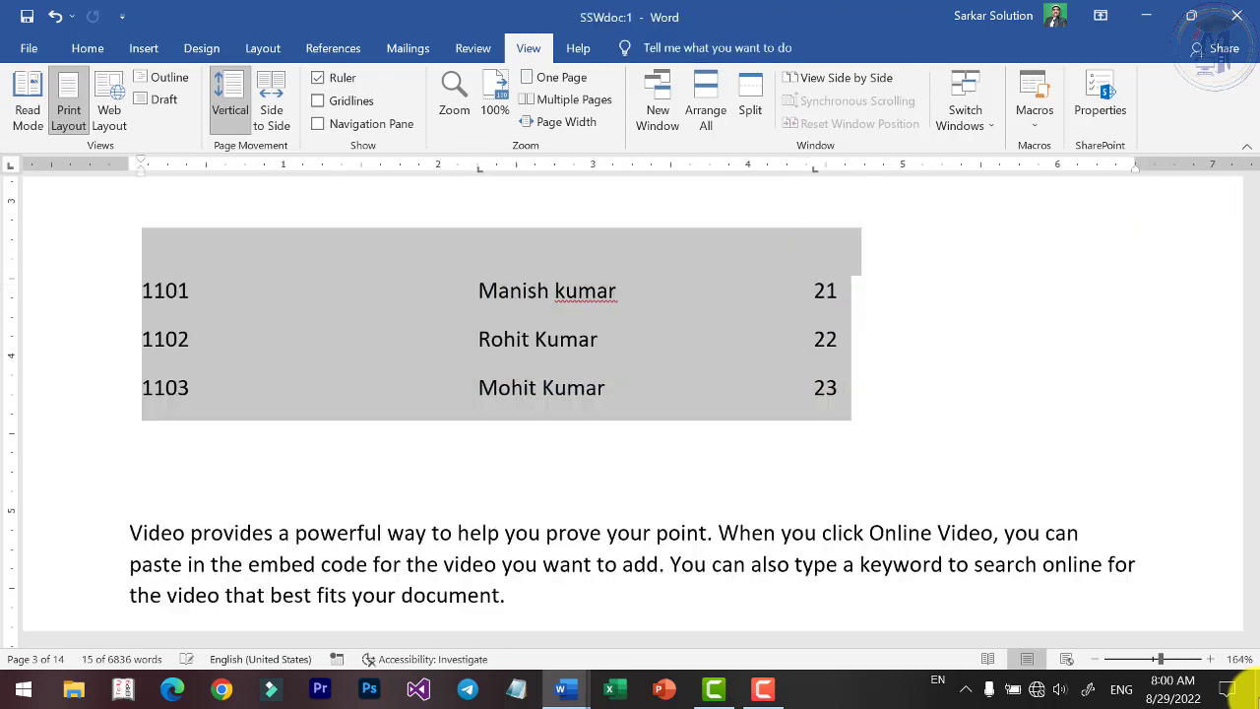
pyautogui.hotkey('ctrl', 'z')
pyautogui.hotkey('ctrl', 'y')
pyautogui.hotkey('ctrl', 'z')
pyautogui.hotkey('ctrl', 'y')
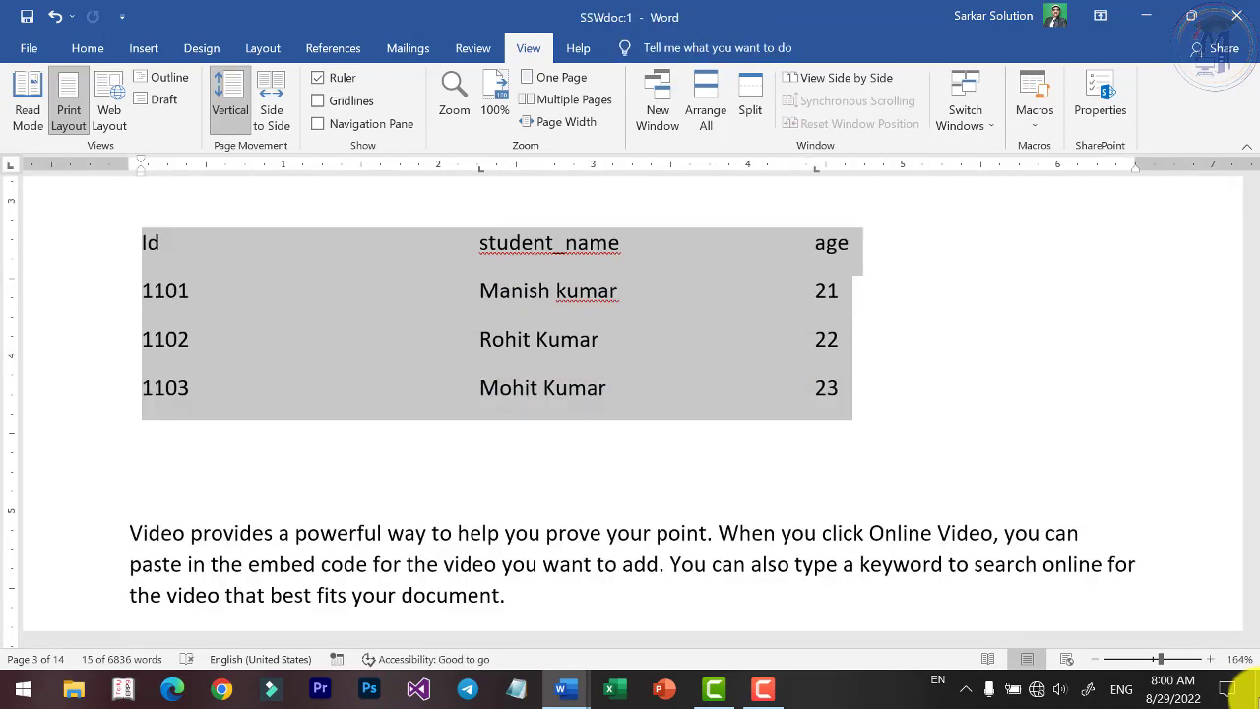
pyautogui.hotkey('ctrl', 'z')
pyautogui.hotkey('ctrl', 'y')
pyautogui.hotkey('ctrl', 'z')
pyautogui.hotkey('ctrl', 'y')
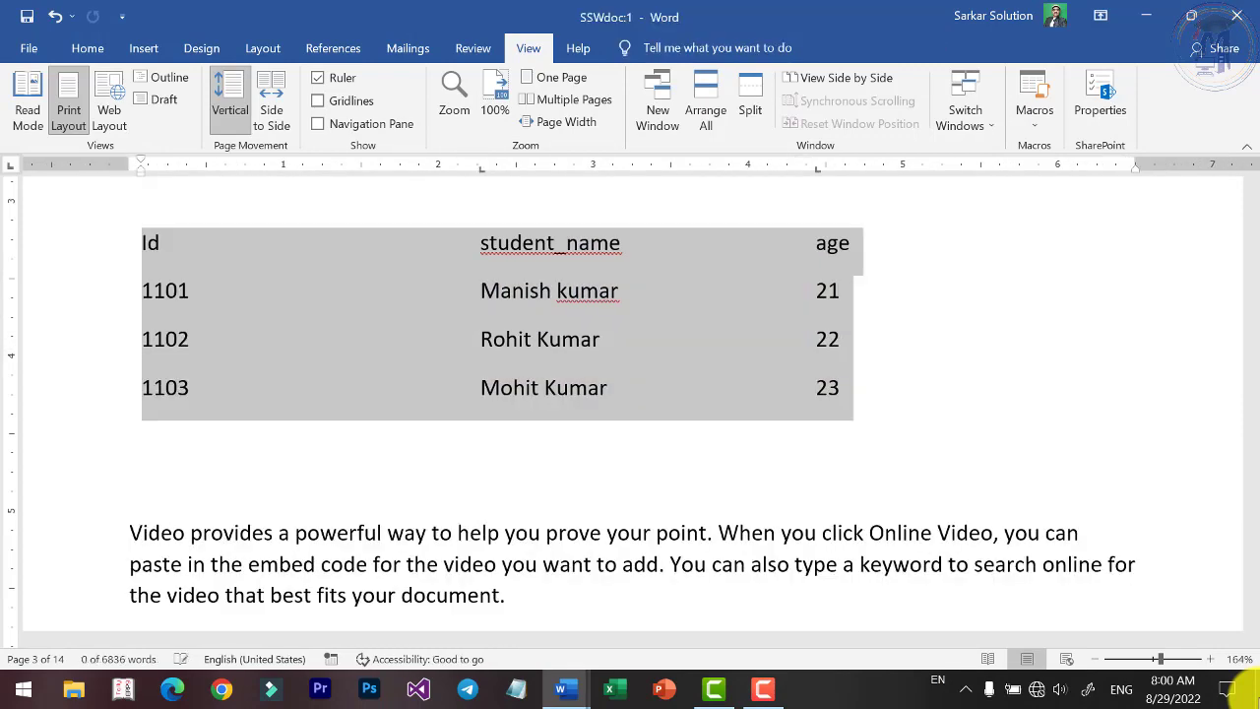
pyautogui.hotkey('ctrl', 'z')
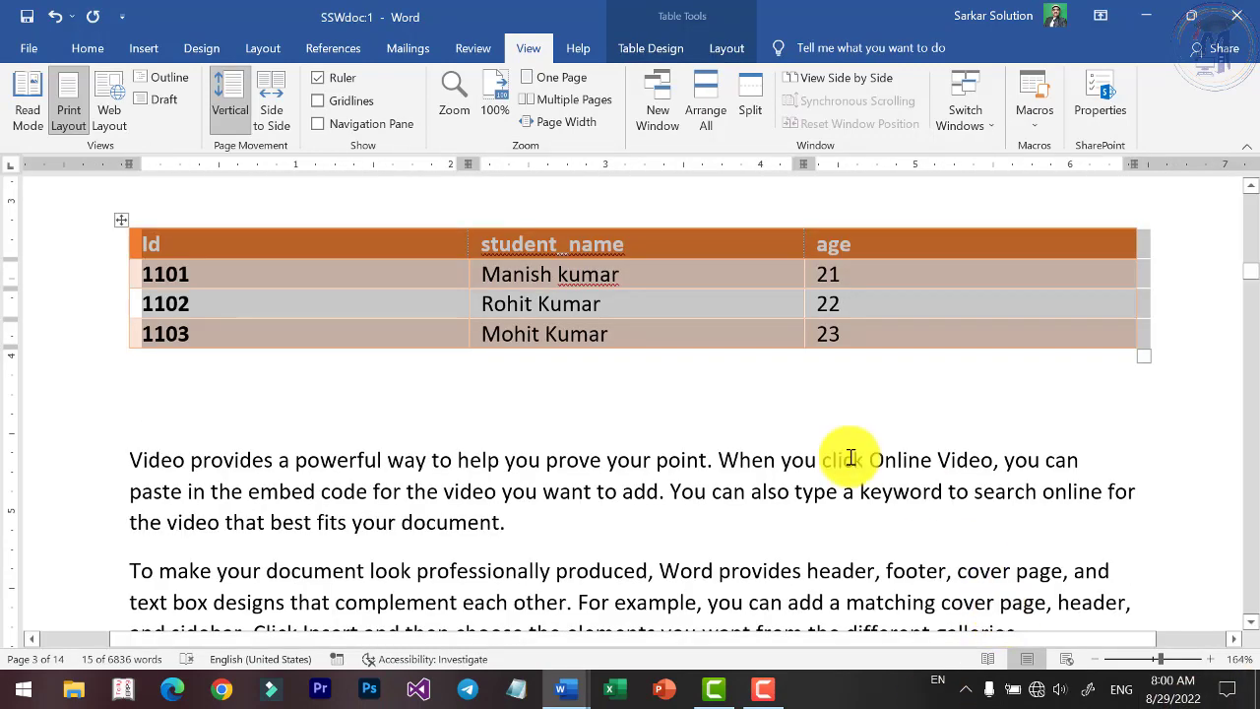
# Look through the Macros options, then add blank lines after the 'theme.' paragraph.
pyautogui.click(1029, 120)
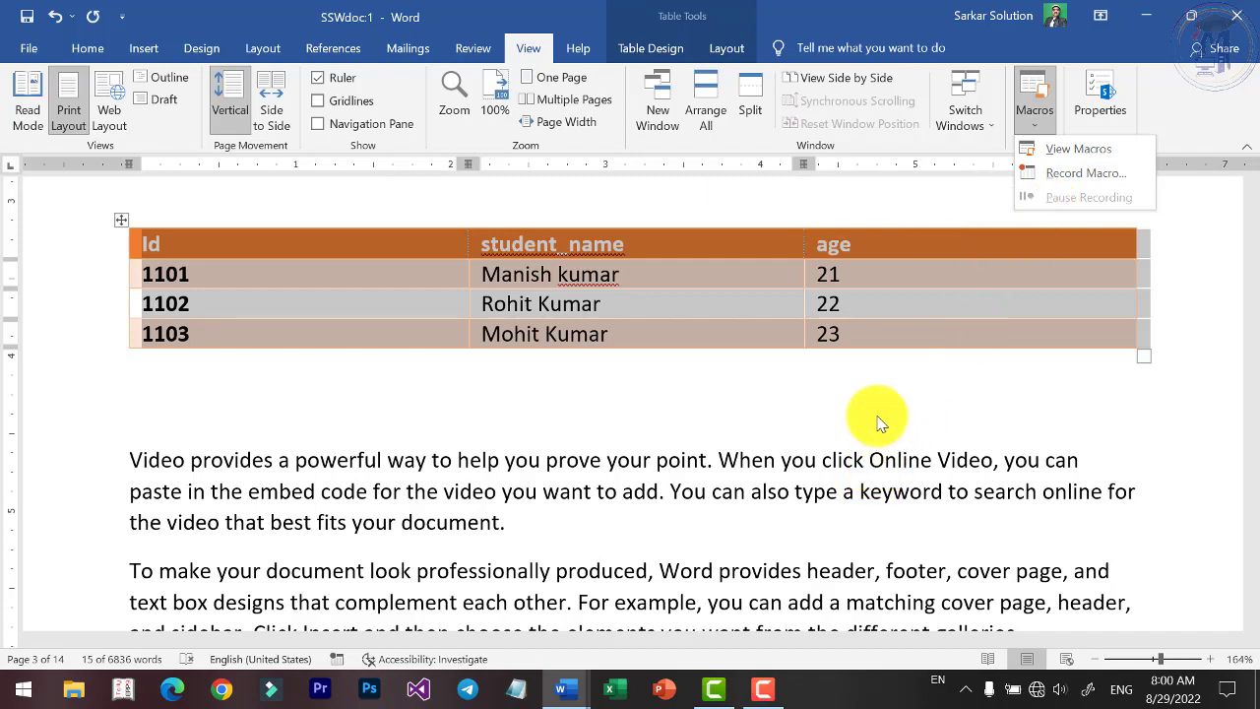
pyautogui.scroll(-3, 626, 514)
pyautogui.scroll(-5, 611, 479)
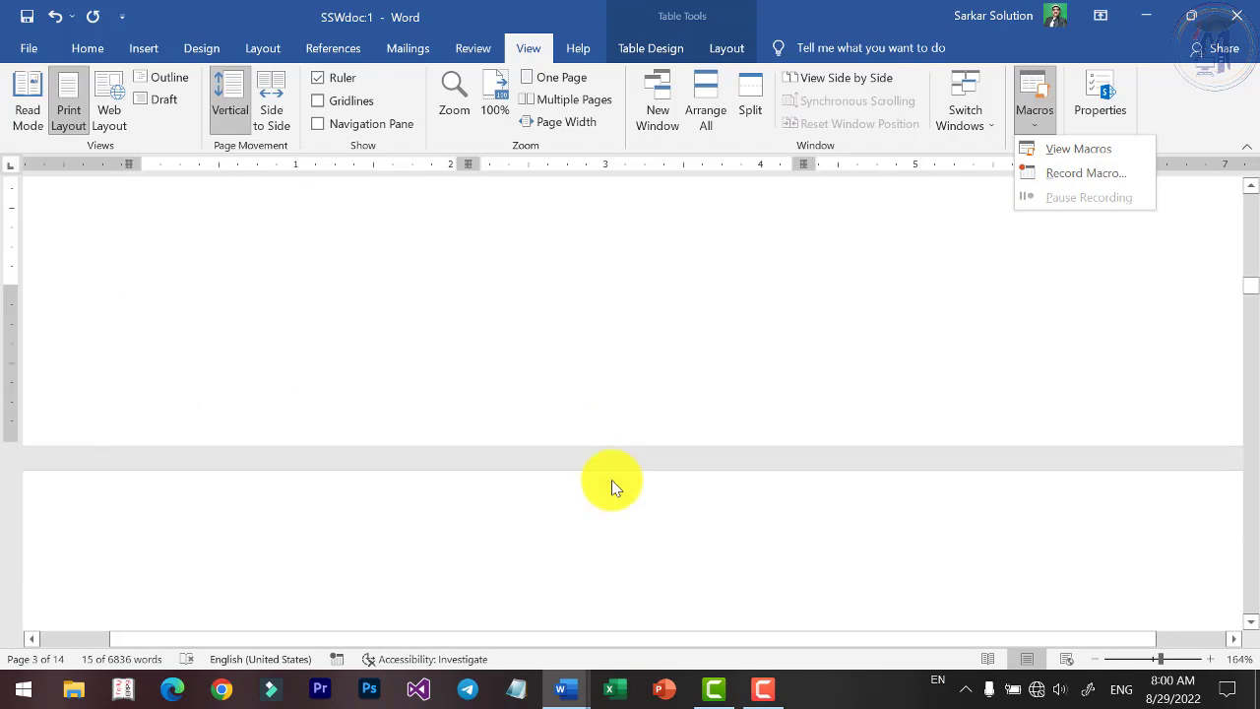
pyautogui.scroll(2, 612, 479)
pyautogui.scroll(3, 631, 424)
pyautogui.click(670, 436)
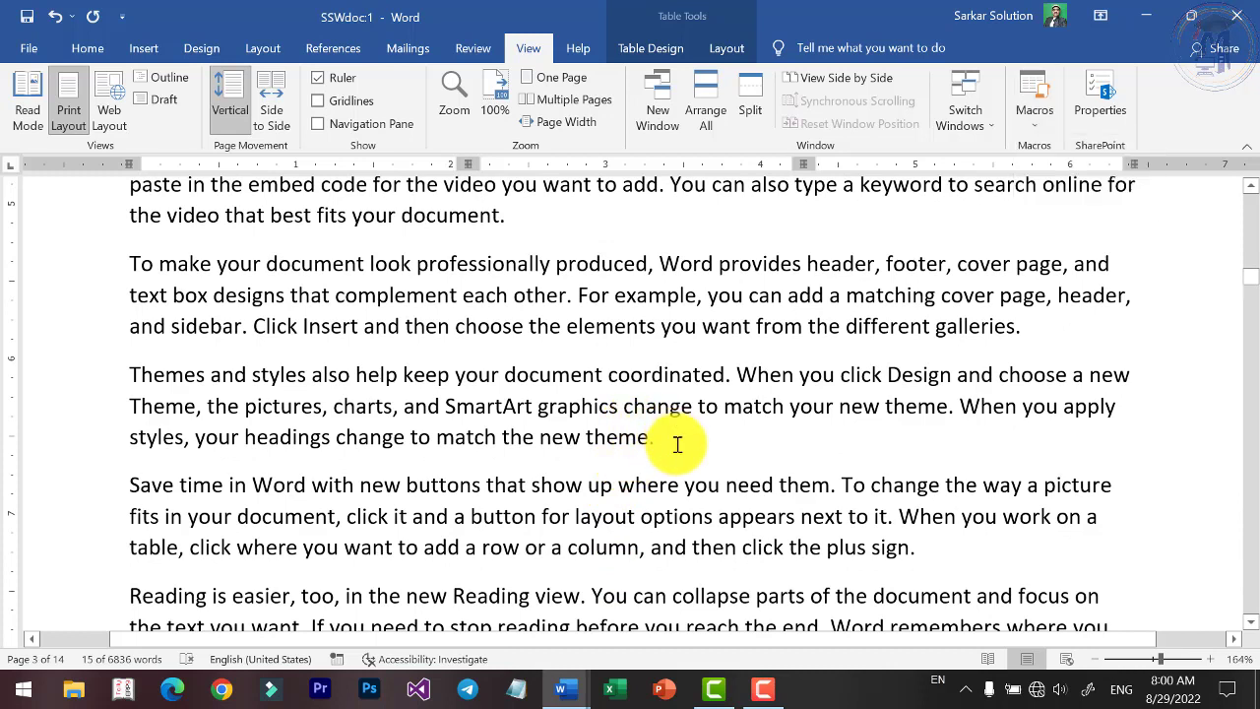
pyautogui.click(671, 437)
pyautogui.press('Return')
pyautogui.press('Return')
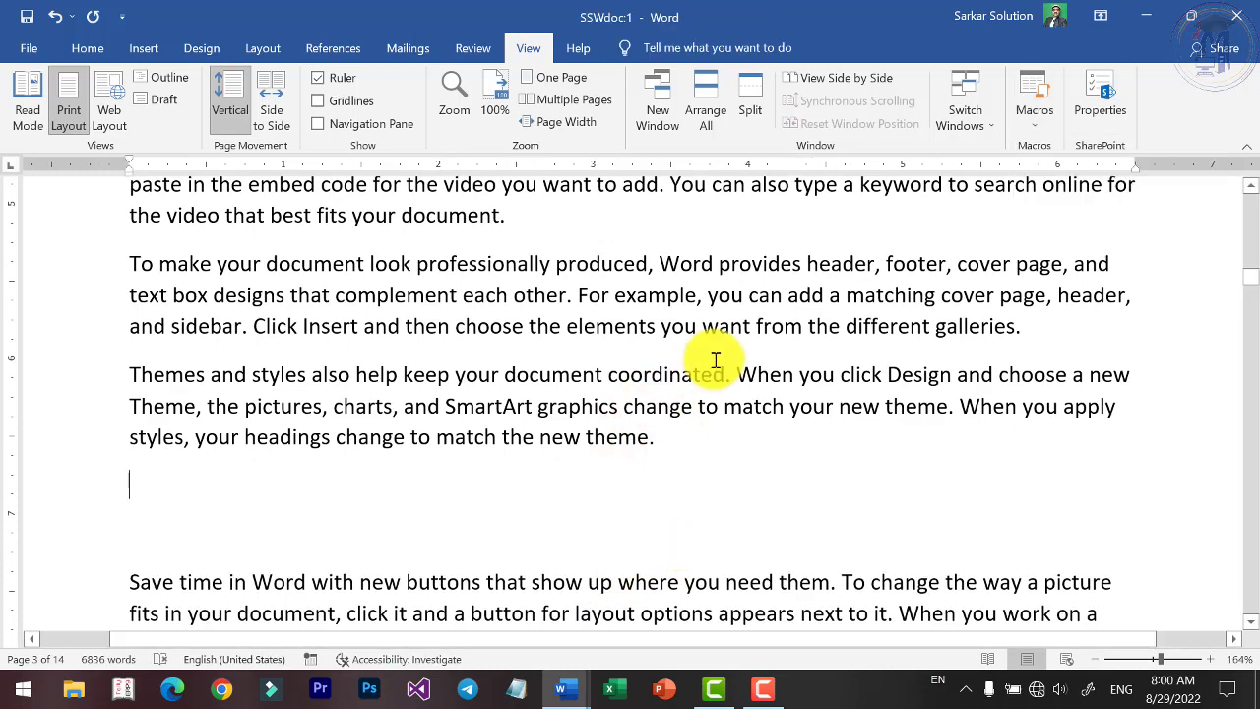
# Start recording a new macro assigned to the Ctrl+7 keyboard shortcut.
pyautogui.click(1037, 113)
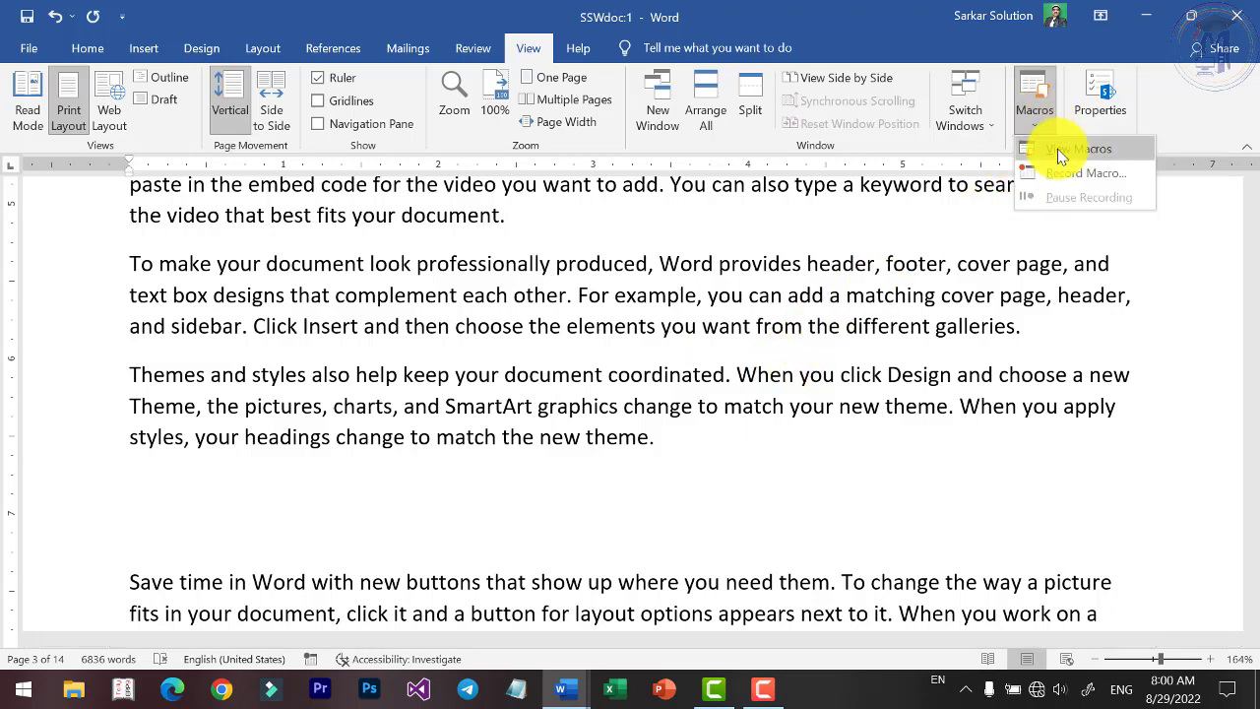
pyautogui.click(1058, 173)
pyautogui.click(733, 279)
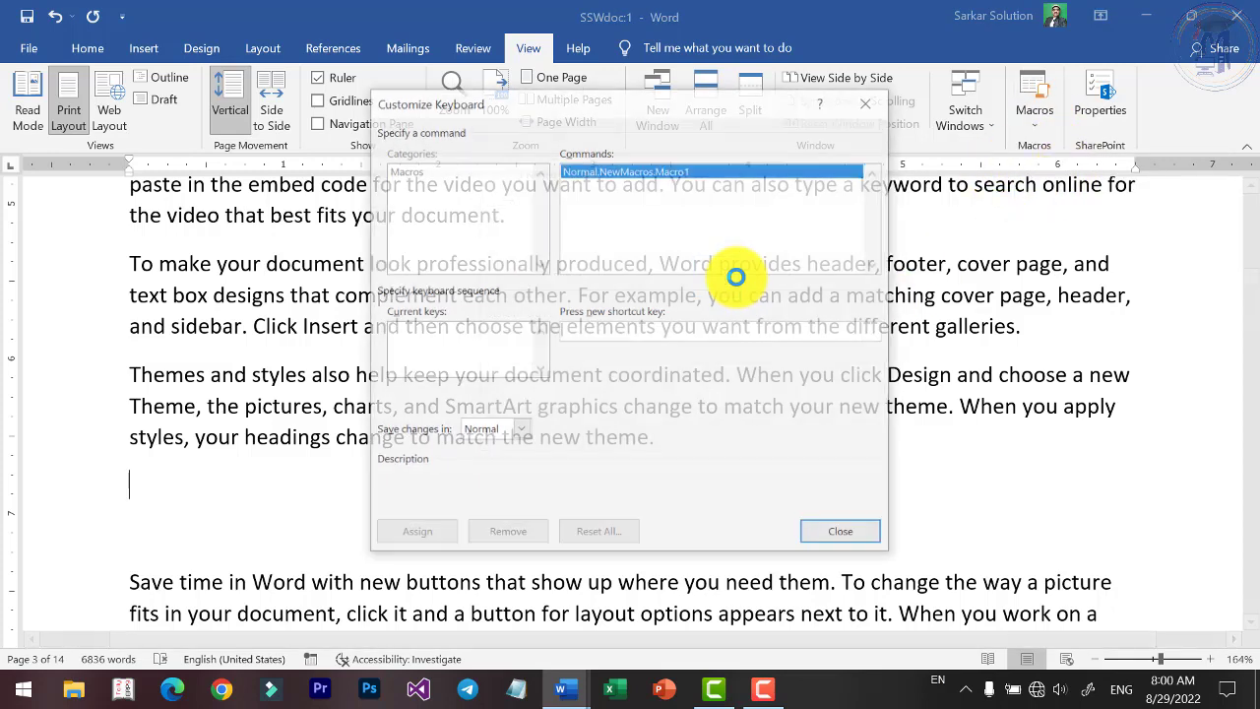
pyautogui.hotkey('ctrl', '7')
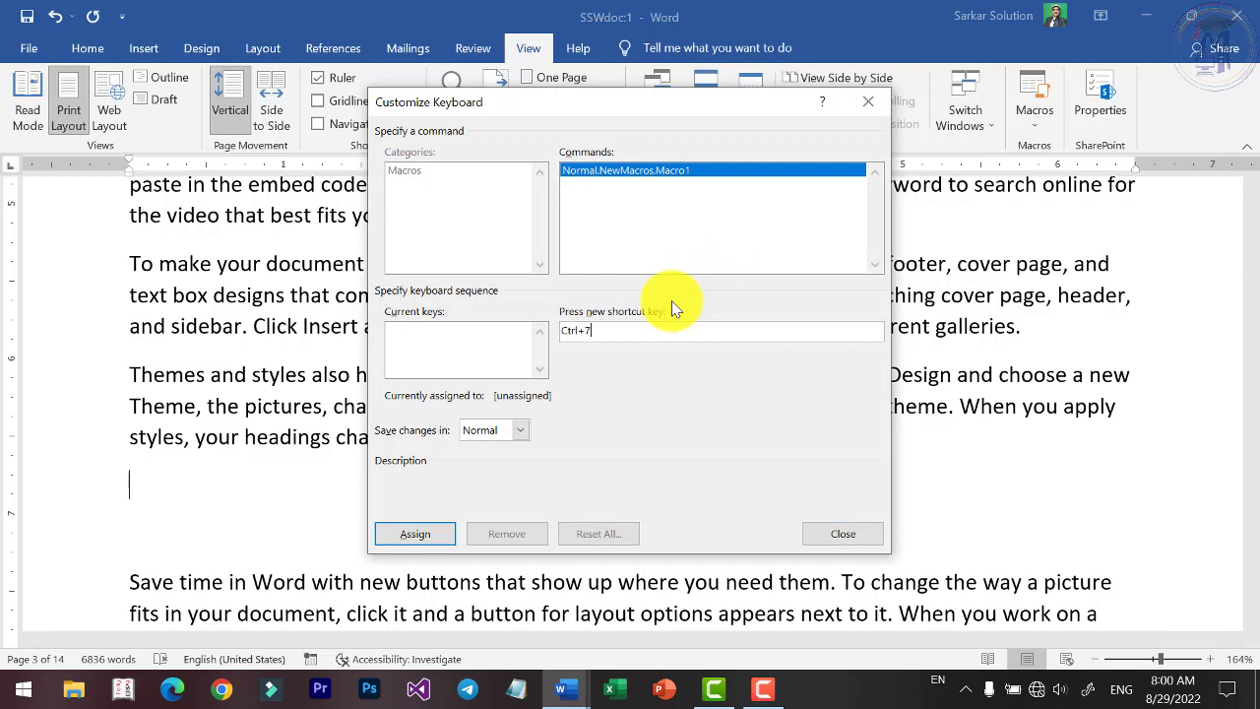
pyautogui.click(406, 534)
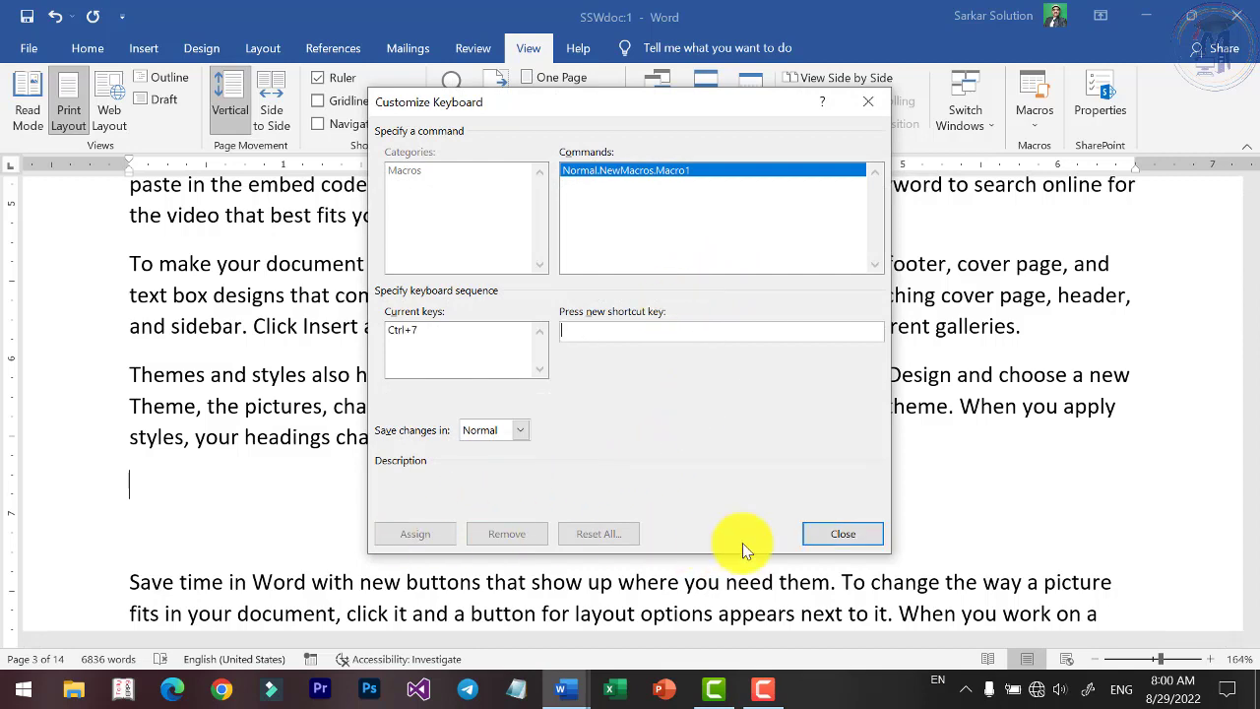
pyautogui.click(832, 533)
# Type SSW Education, Courses, DCA, PGDCA and BCA on separate lines while recording.
pyautogui.write('SSW Education')
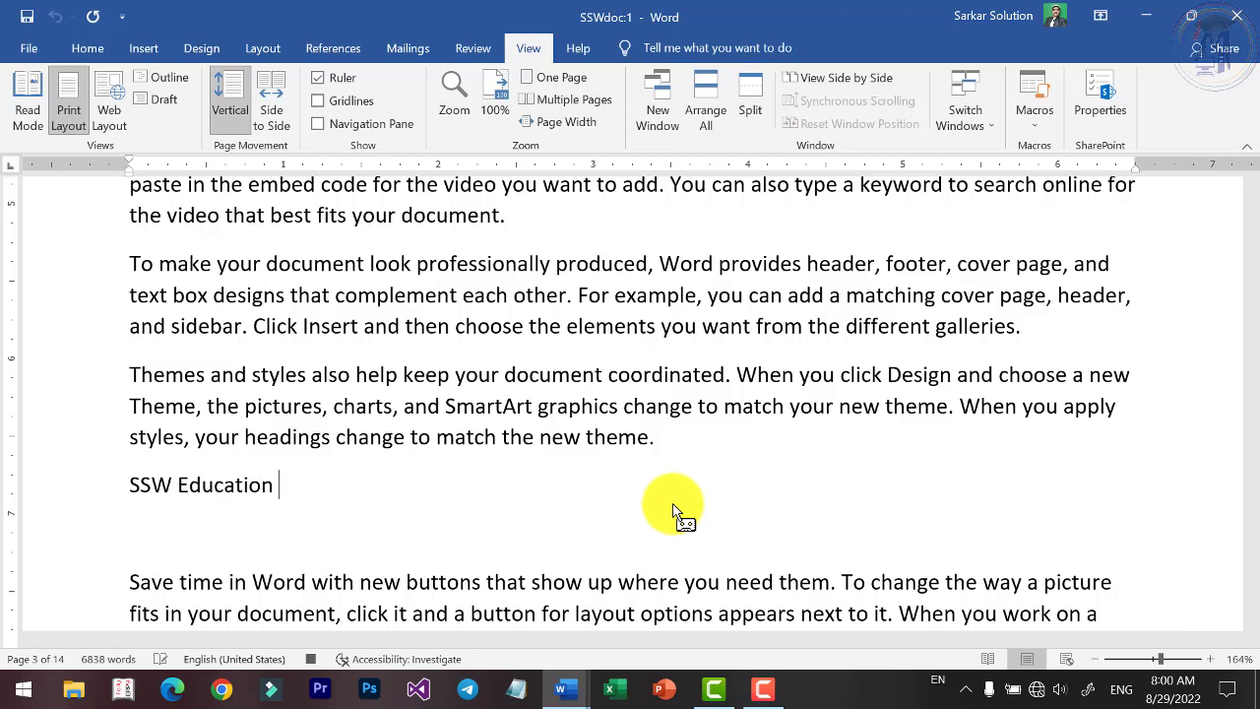
pyautogui.press('Return')
pyautogui.write('Courses')
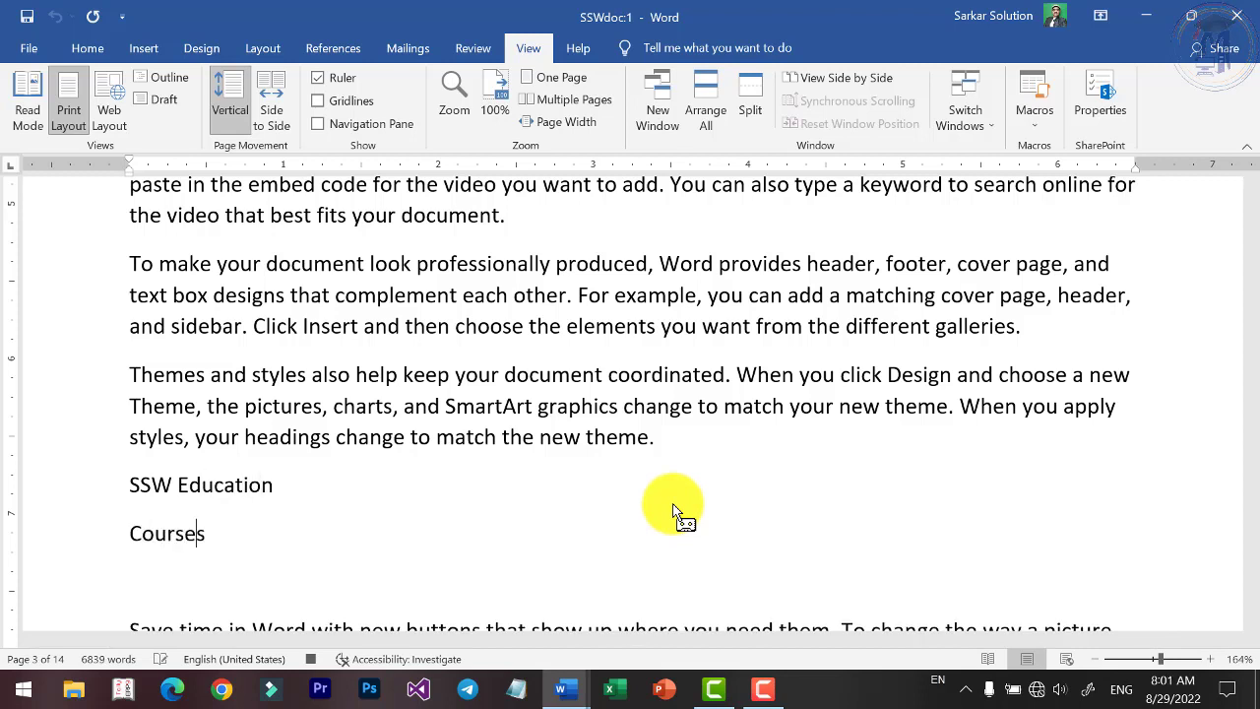
pyautogui.press('Return')
pyautogui.write('DCA')
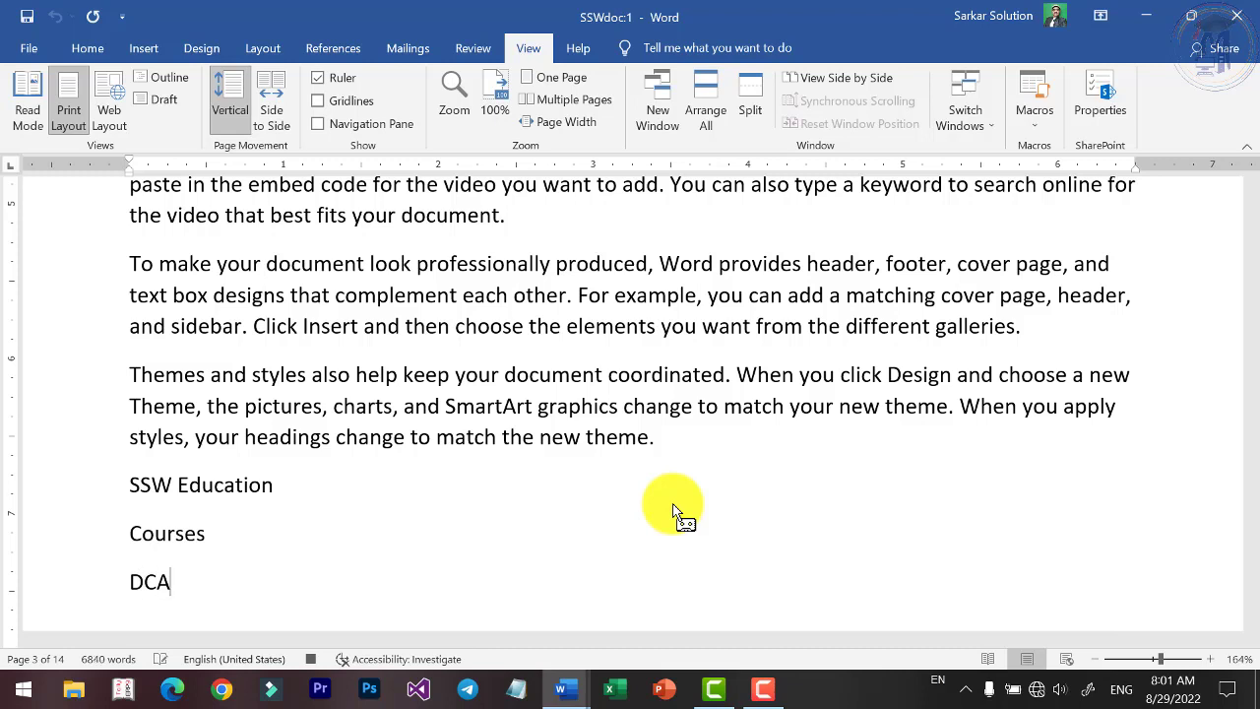
pyautogui.press('Return')
pyautogui.write('PGDCA')
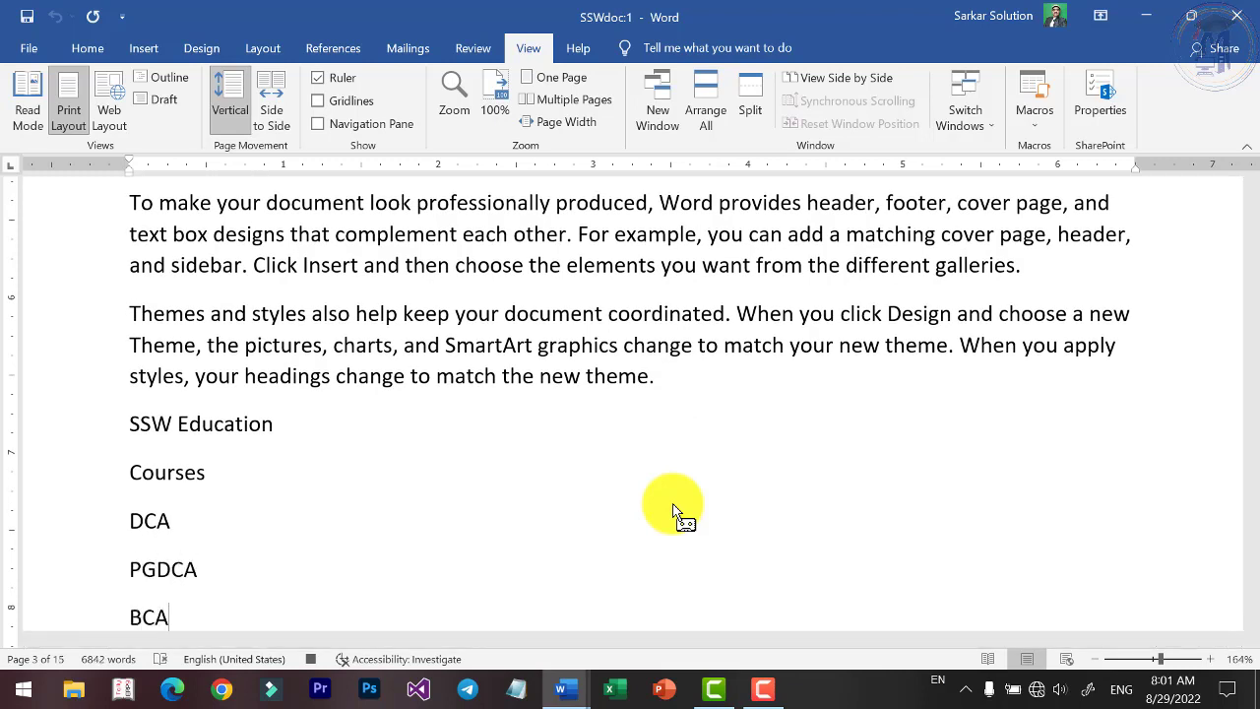
pyautogui.scroll(-1, 673, 510)
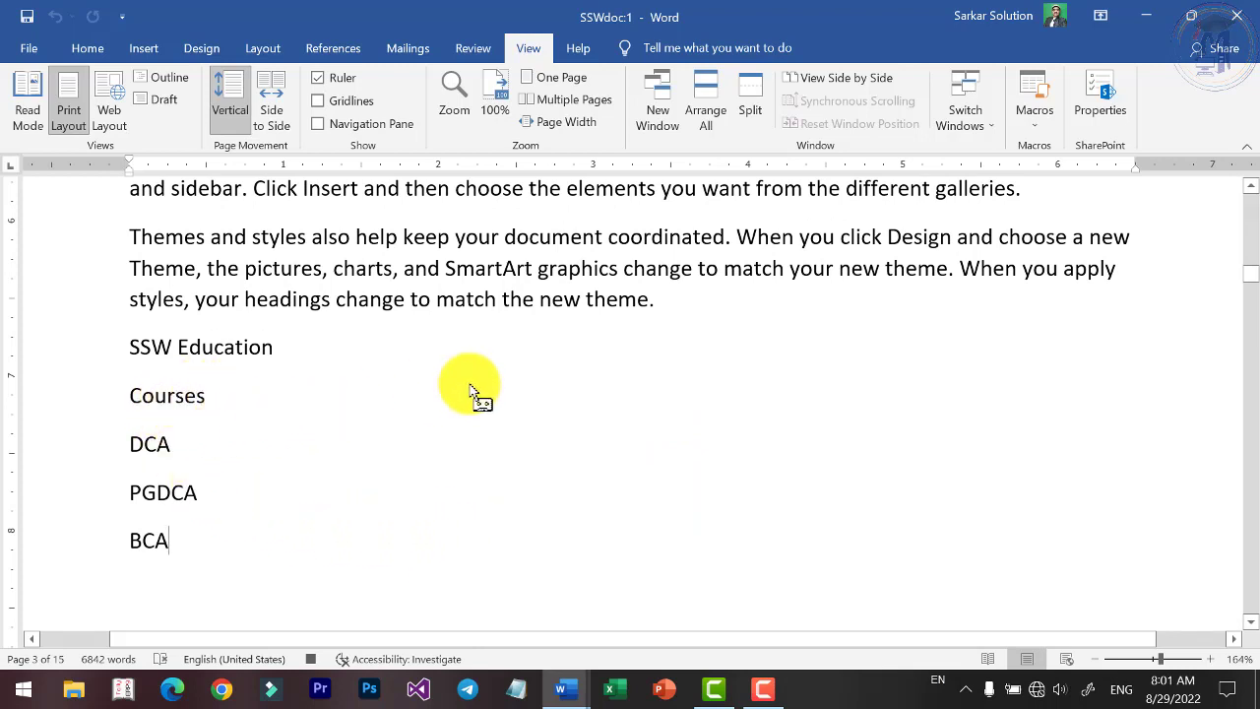
pyautogui.click(1027, 123)
# Stop recording, add a blank line after 'device.', and replay the recorded typing macro.
pyautogui.click(1046, 173)
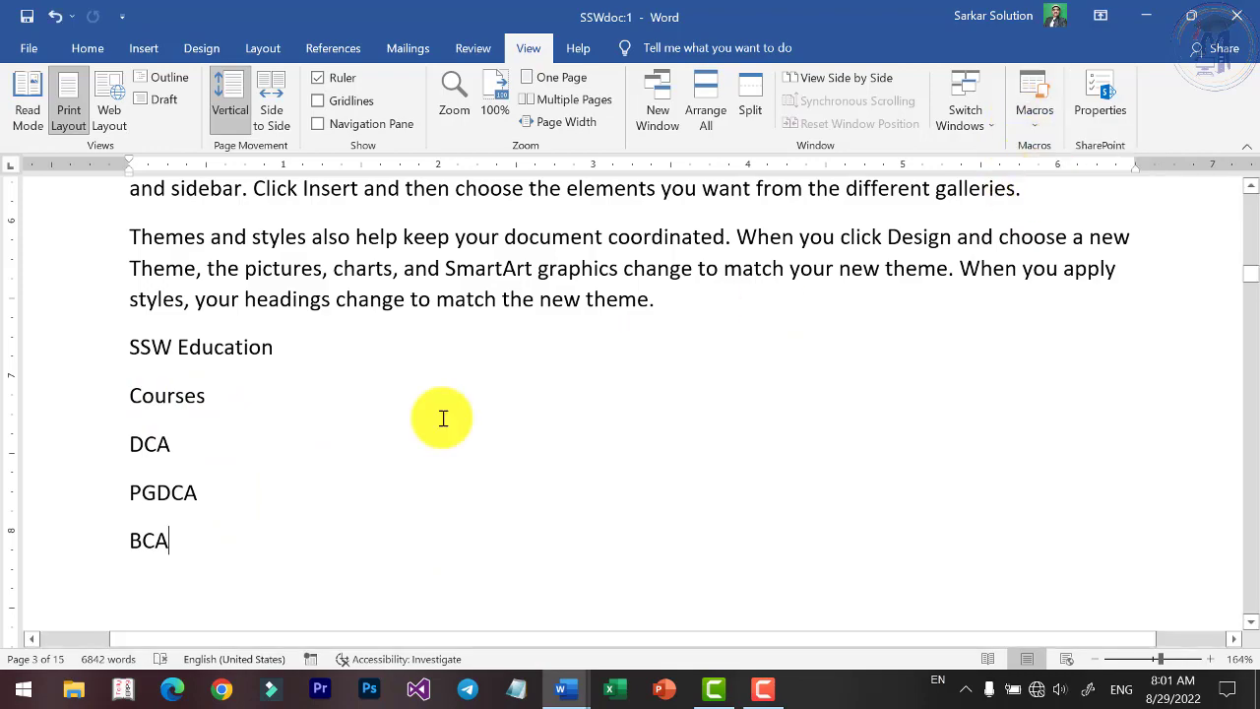
pyautogui.scroll(5, 436, 417)
pyautogui.scroll(5, 346, 403)
pyautogui.scroll(-5, 479, 262)
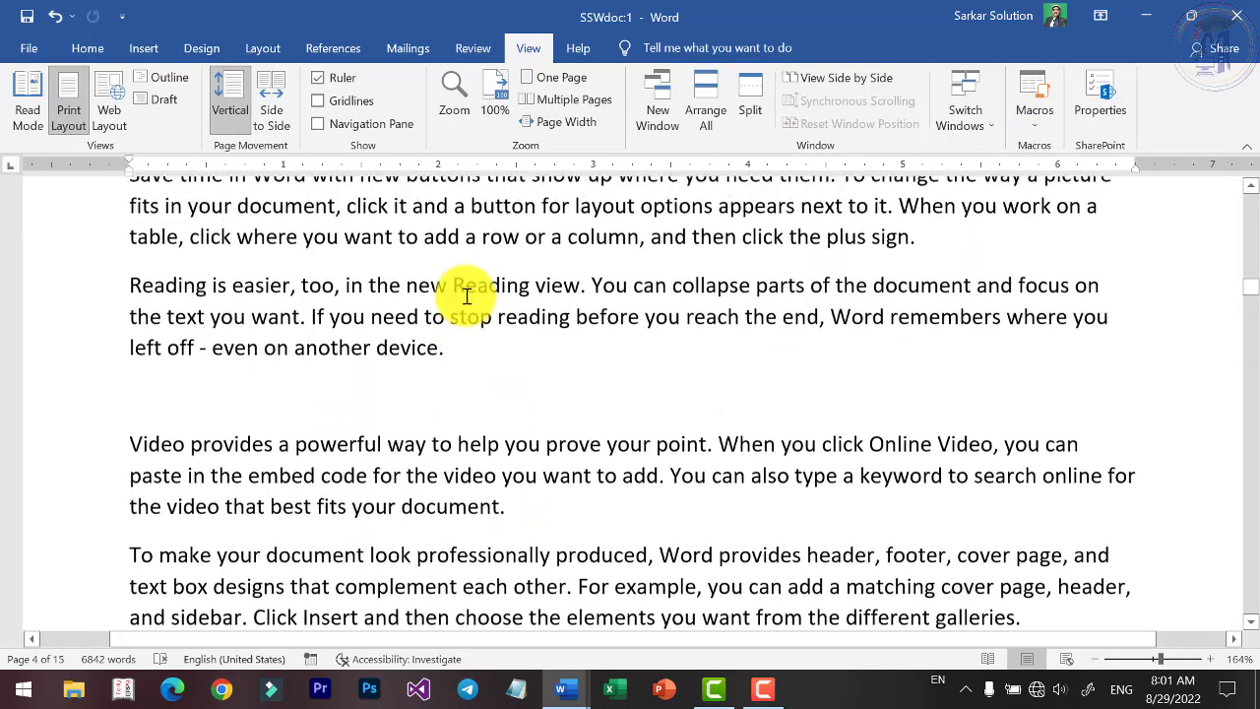
pyautogui.scroll(1, 475, 289)
pyautogui.press('Return')
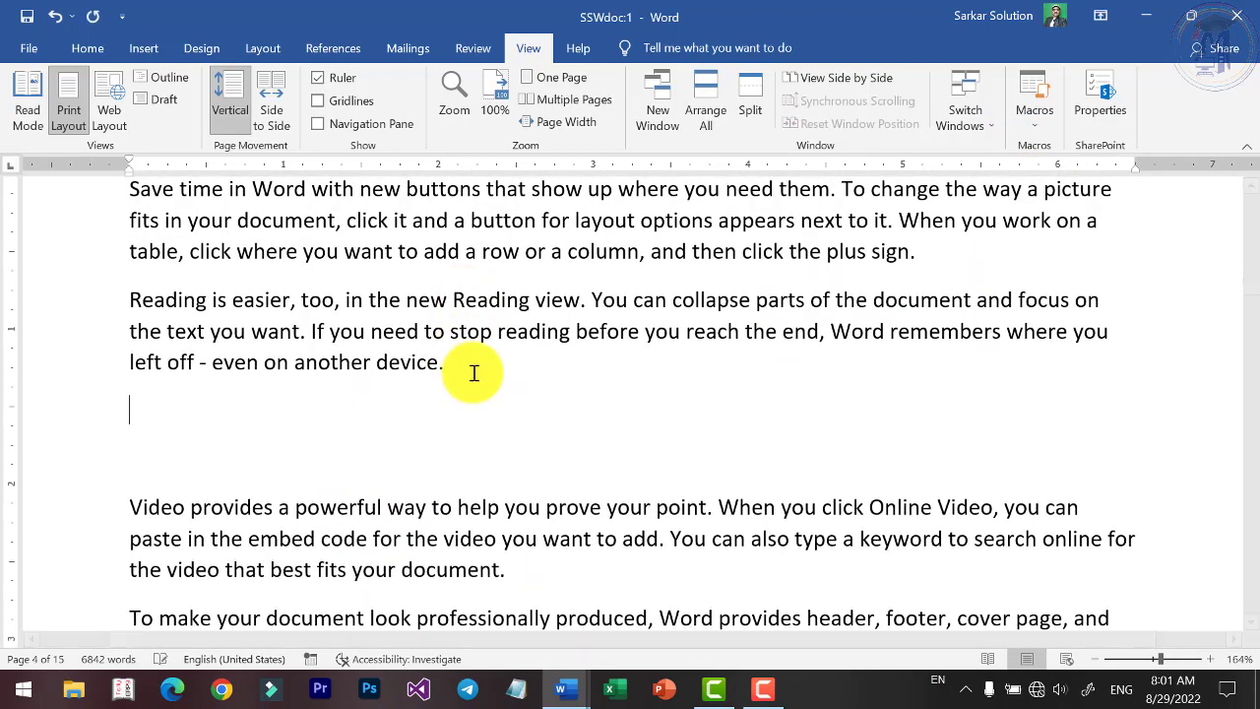
pyautogui.hotkey('ctrl', 'shift', 's')
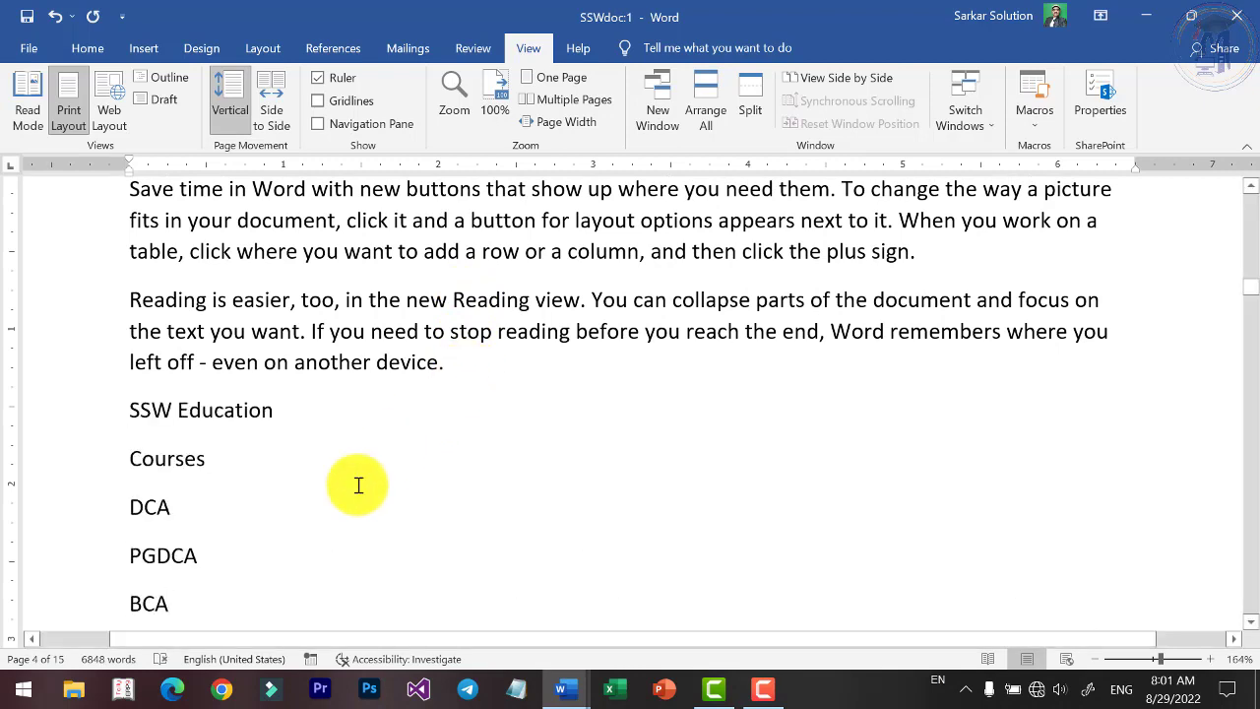
pyautogui.scroll(-1, 168, 541)
pyautogui.scroll(-3, 172, 510)
pyautogui.scroll(3, 177, 500)
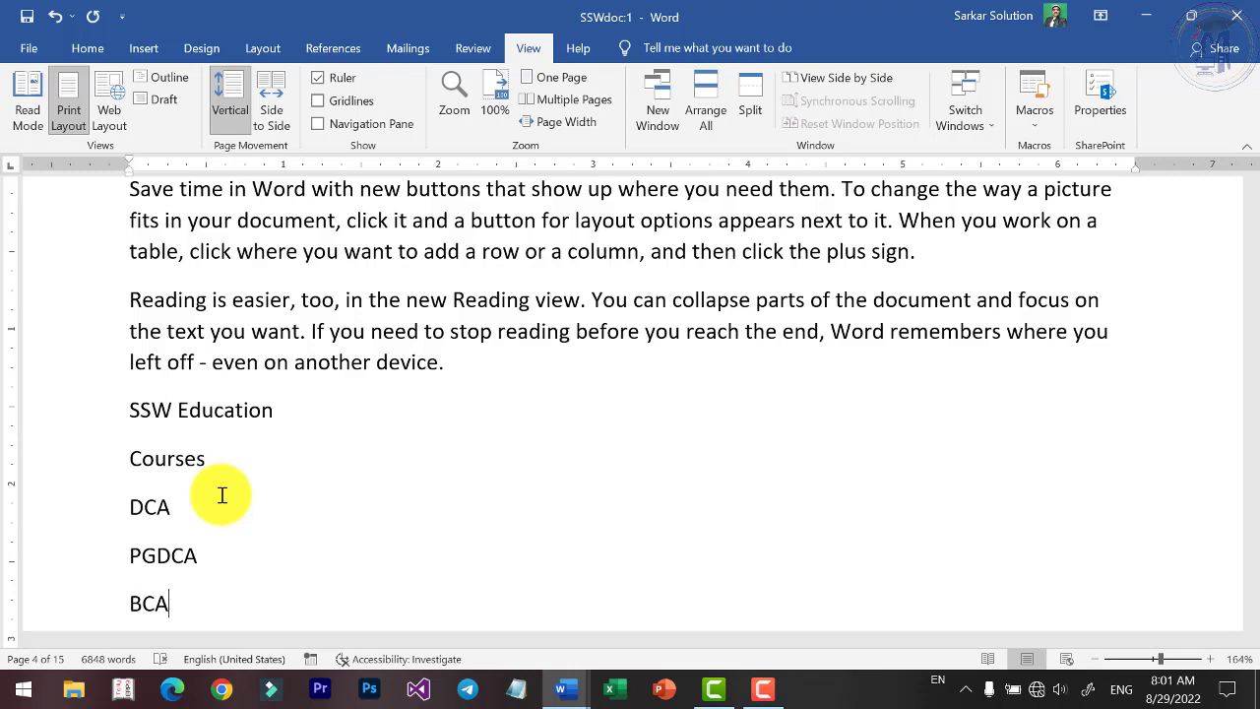
# Delete Macro1, Macrotabletotext and macrotexttotable from View Macros, confirming each, and close the list.
pyautogui.click(1035, 116)
pyautogui.click(547, 502)
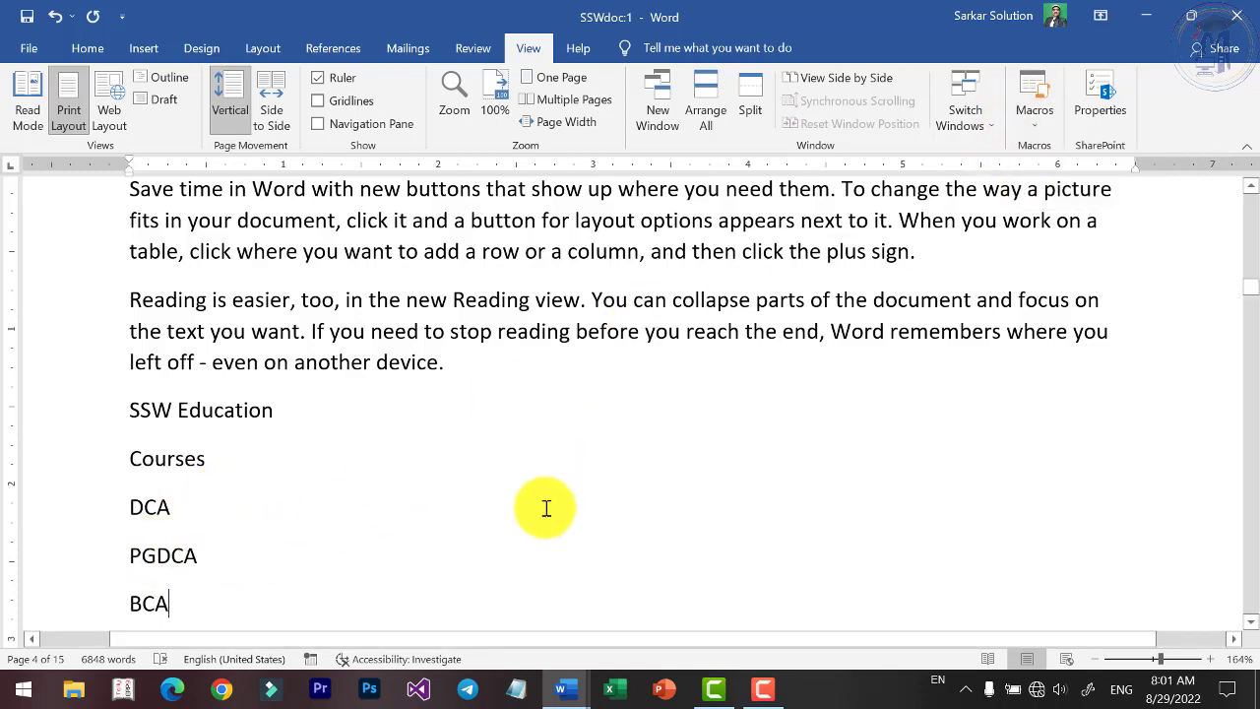
pyautogui.click(1022, 128)
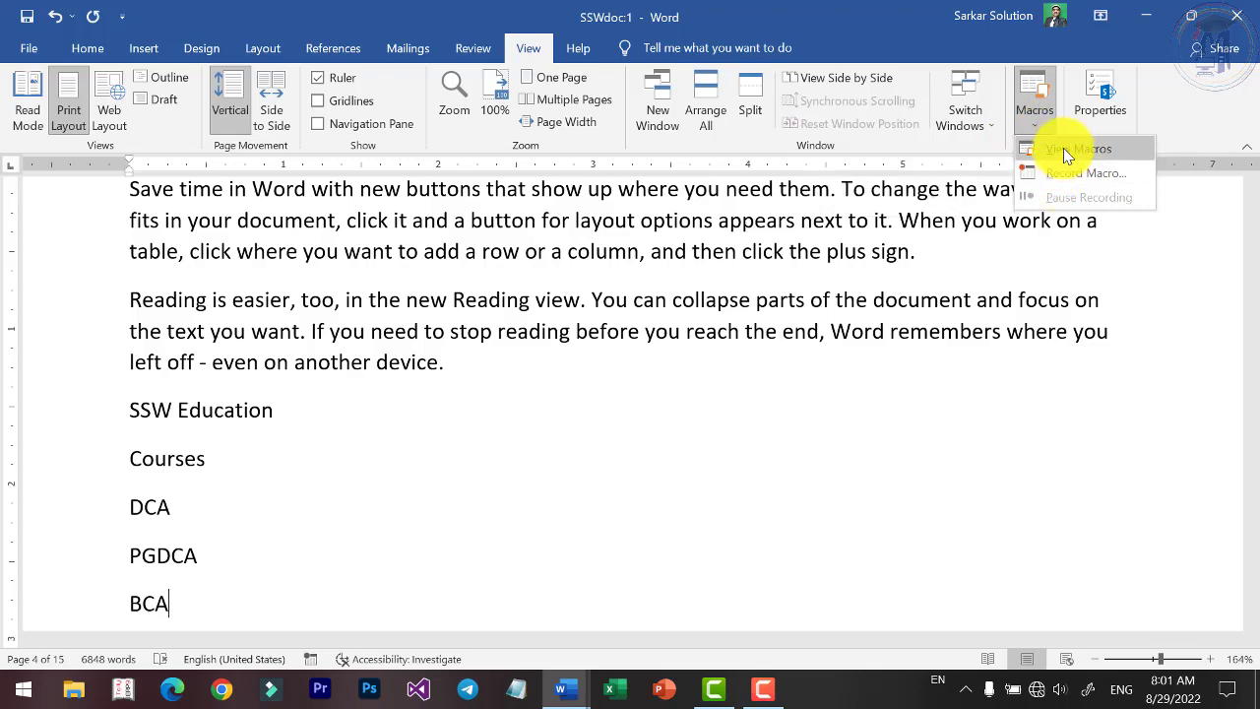
pyautogui.click(1063, 148)
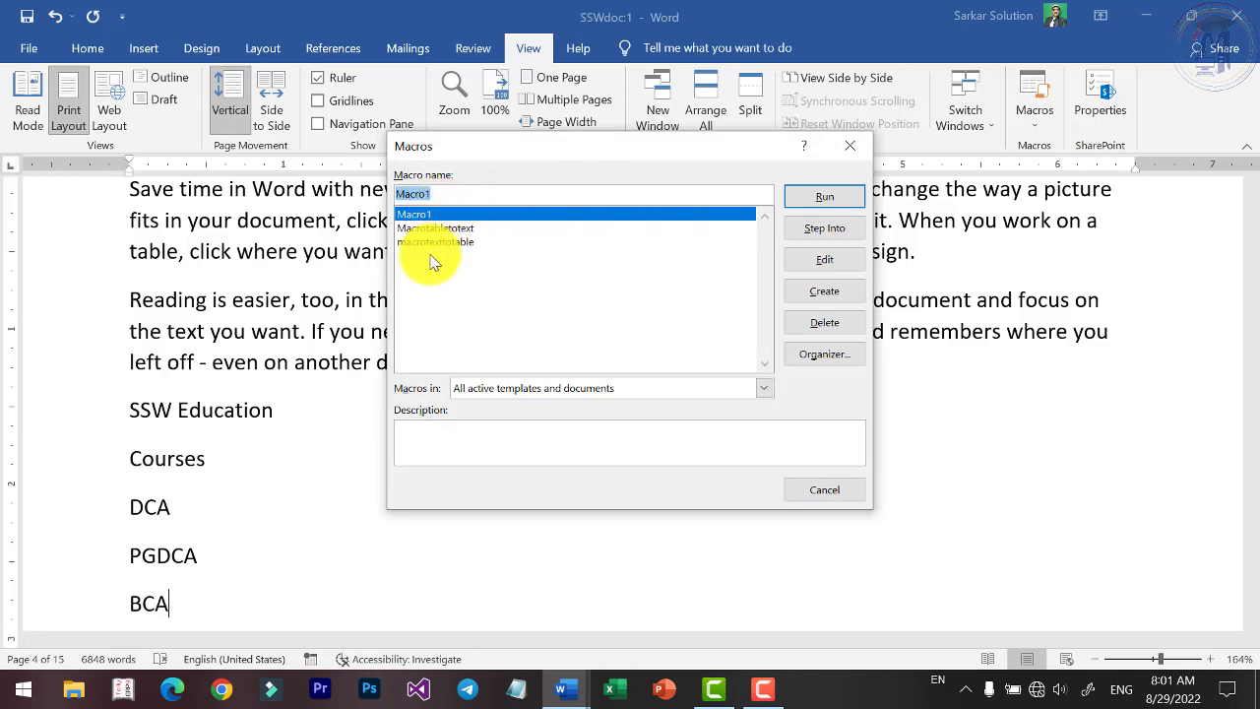
pyautogui.click(821, 322)
pyautogui.click(604, 401)
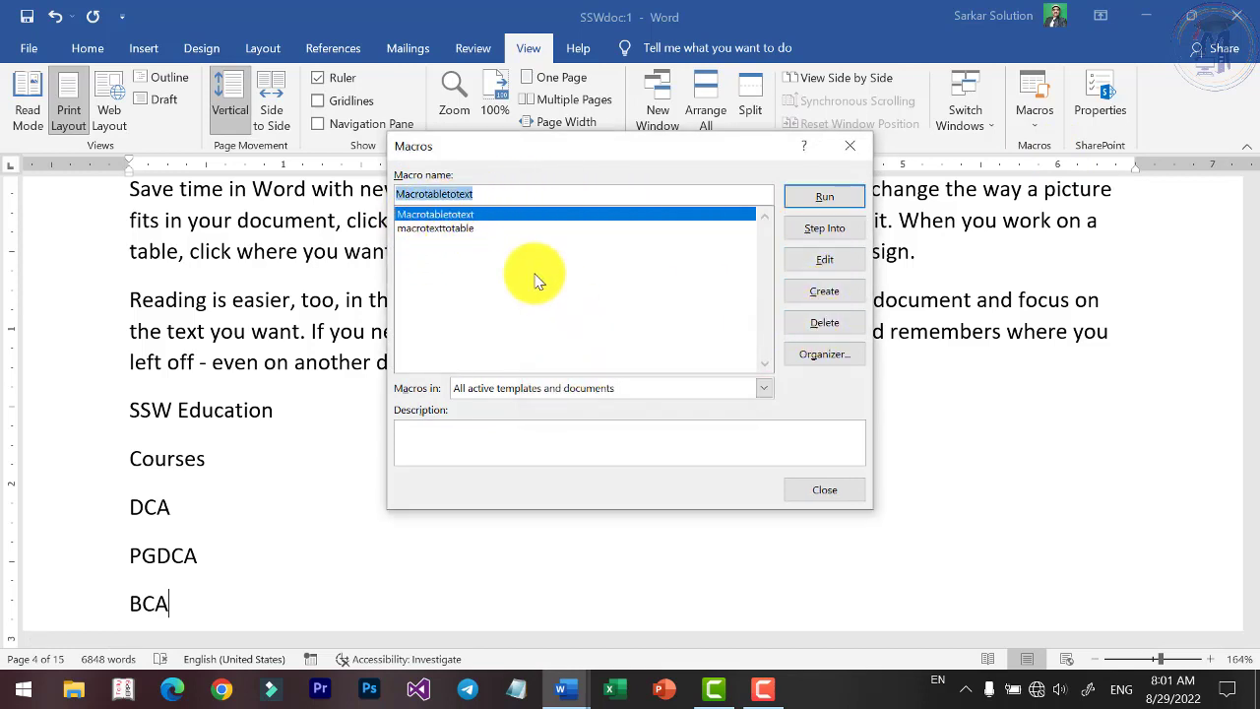
pyautogui.click(825, 323)
pyautogui.click(617, 400)
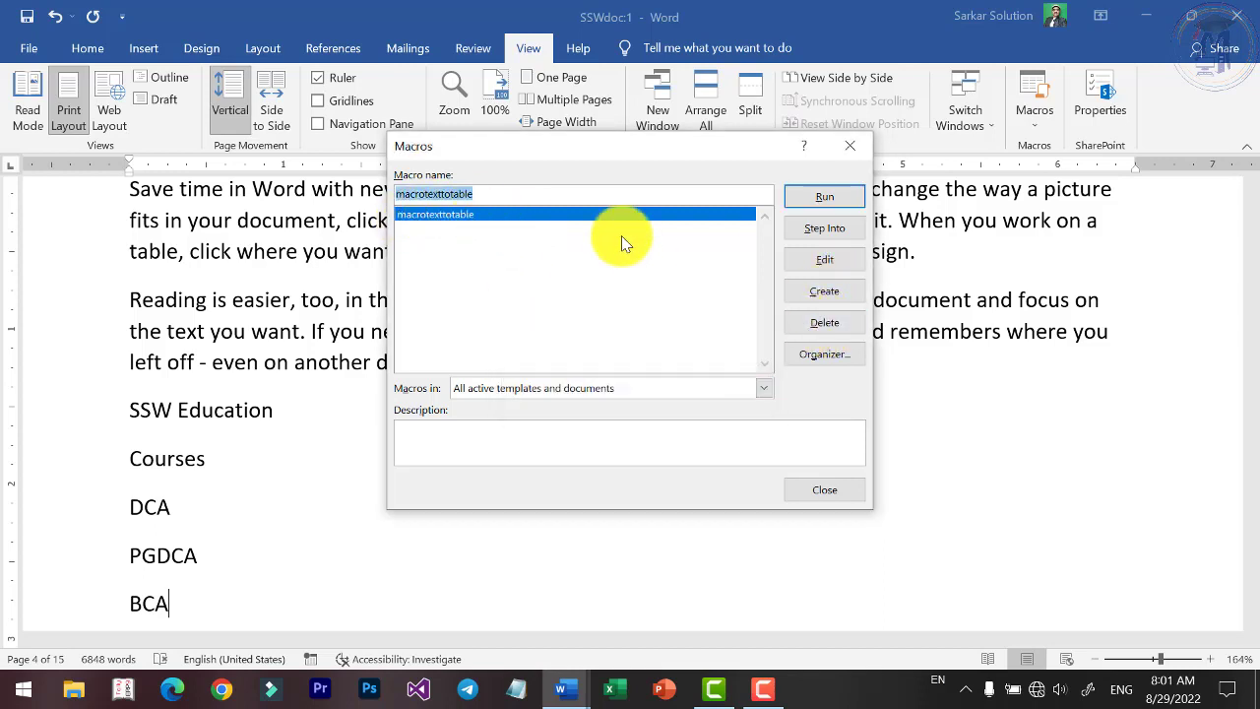
pyautogui.click(838, 321)
pyautogui.click(572, 401)
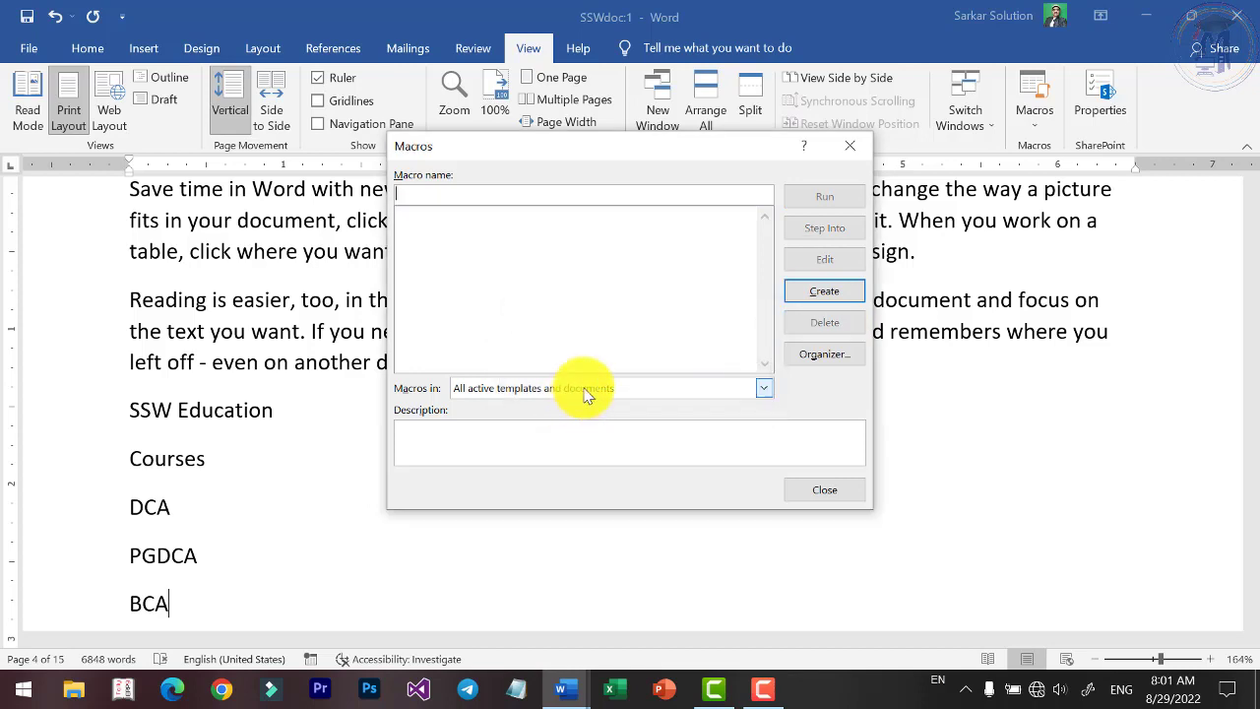
pyautogui.click(804, 477)
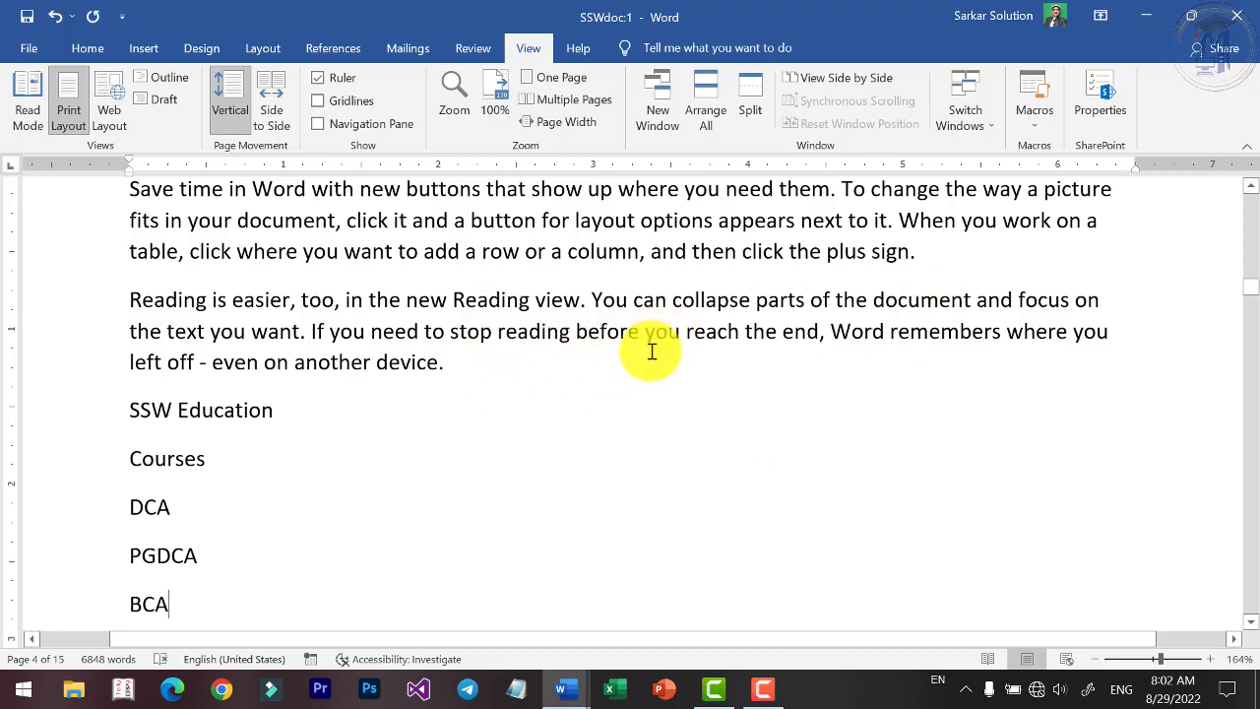
pyautogui.click(532, 401)
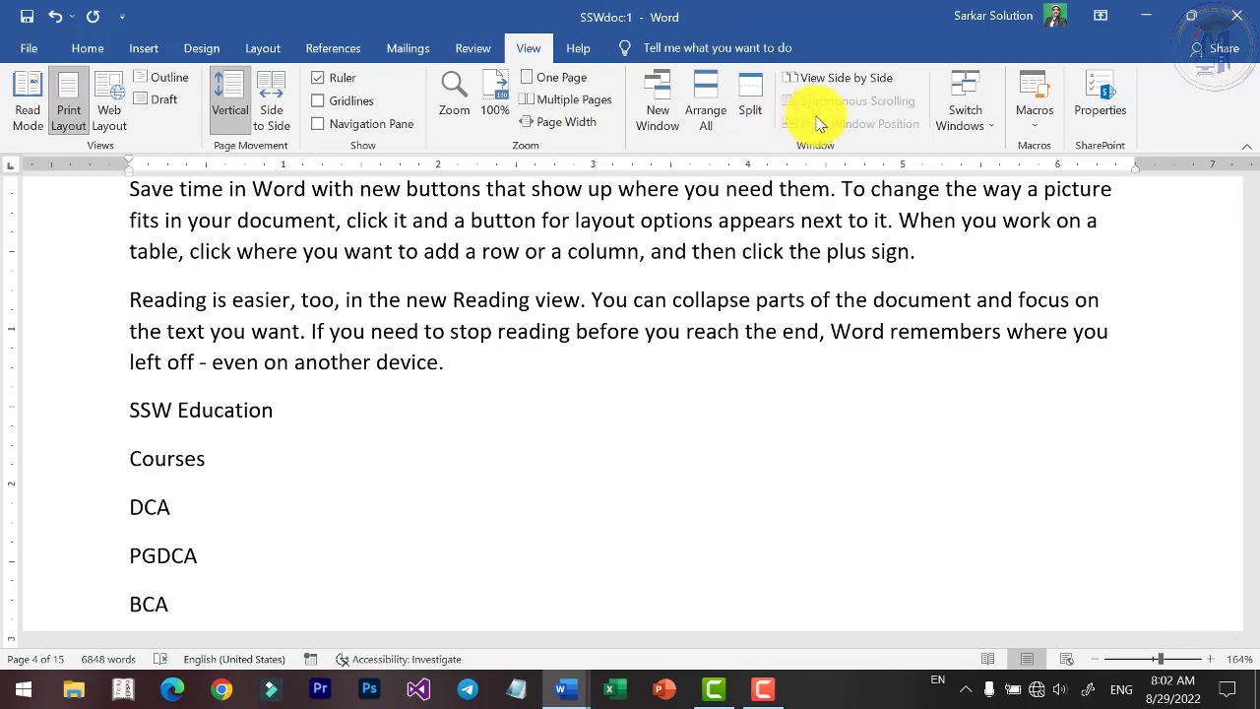
# Open SSWdoc's File Info page to review its properties and Protect Document options.
pyautogui.click(1102, 104)
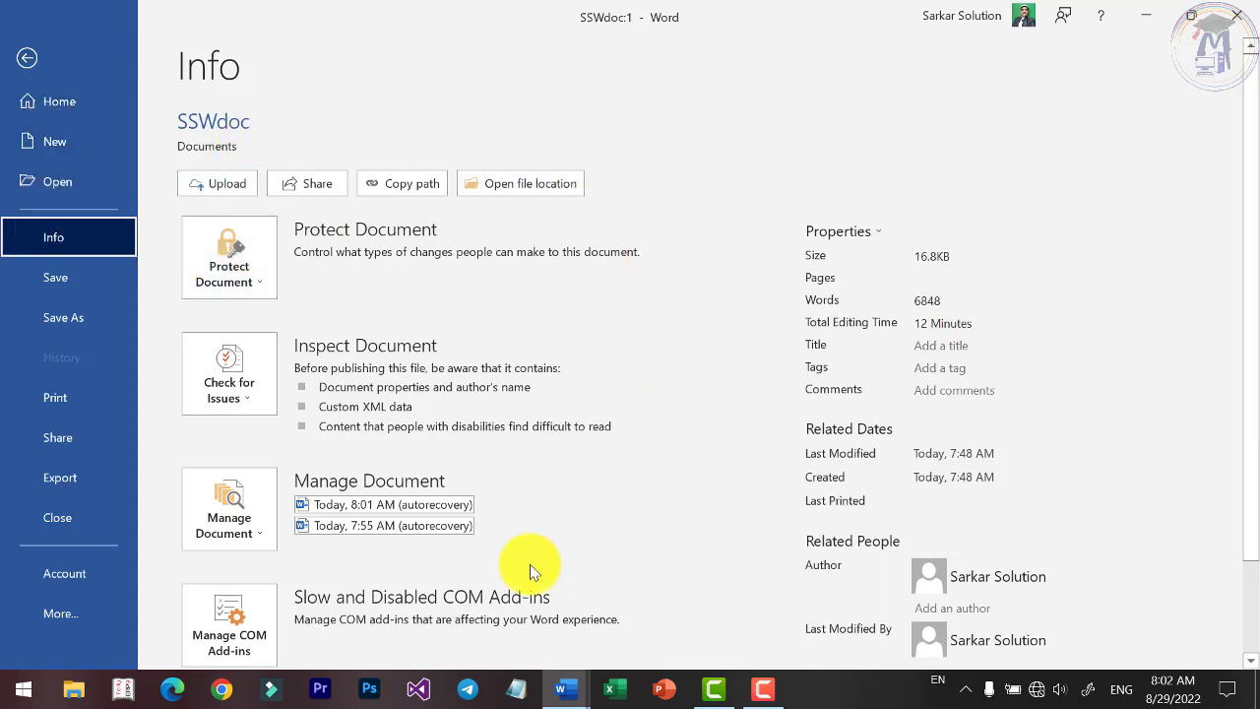
pyautogui.scroll(-2, 450, 484)
pyautogui.scroll(2, 881, 338)
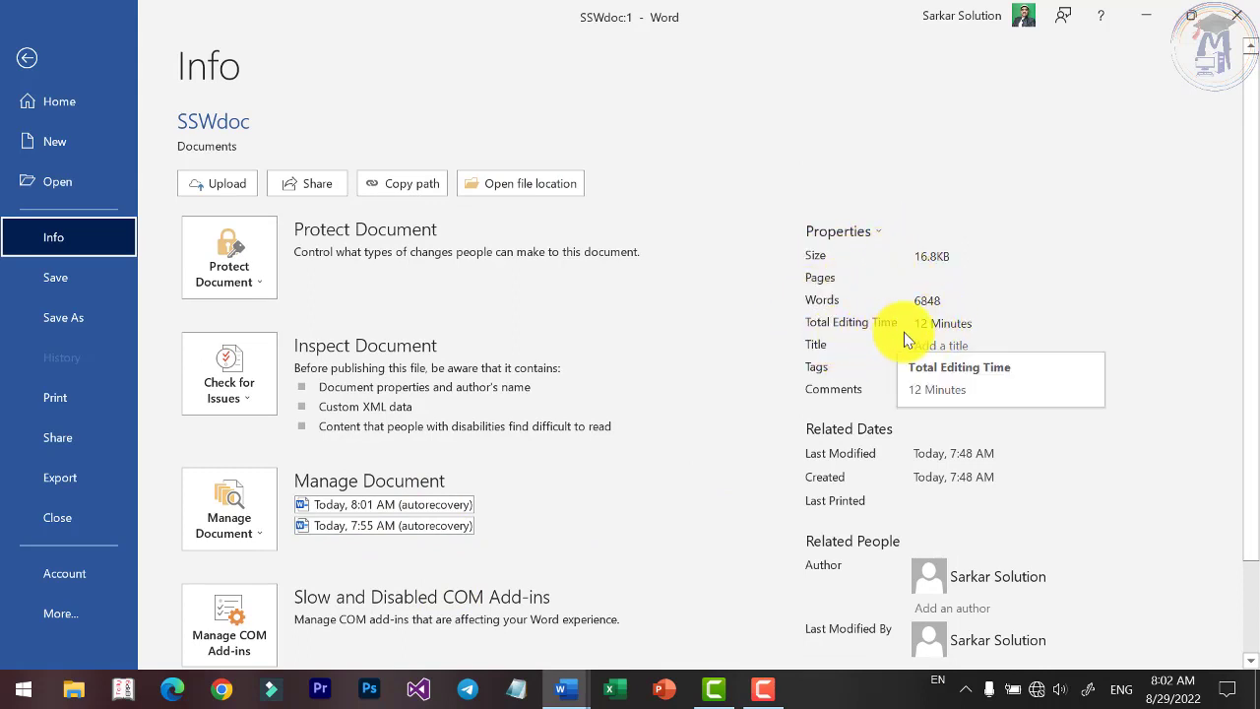
pyautogui.scroll(-1, 933, 490)
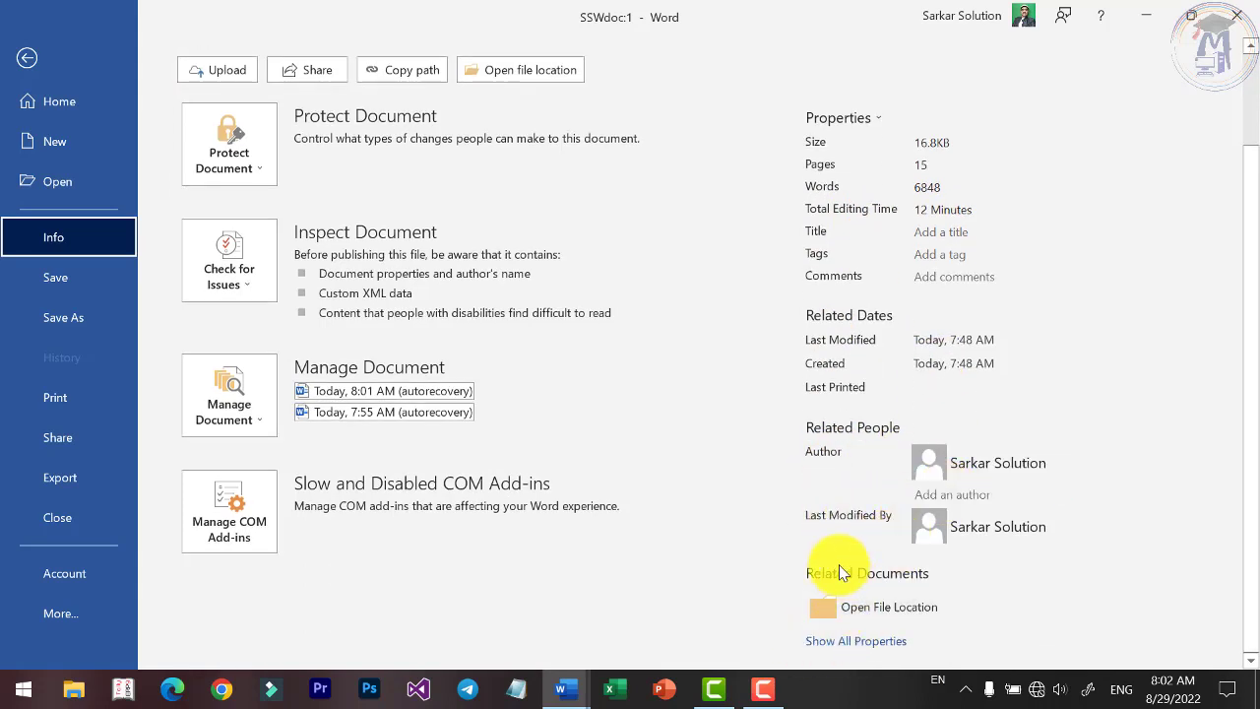
pyautogui.scroll(1, 719, 369)
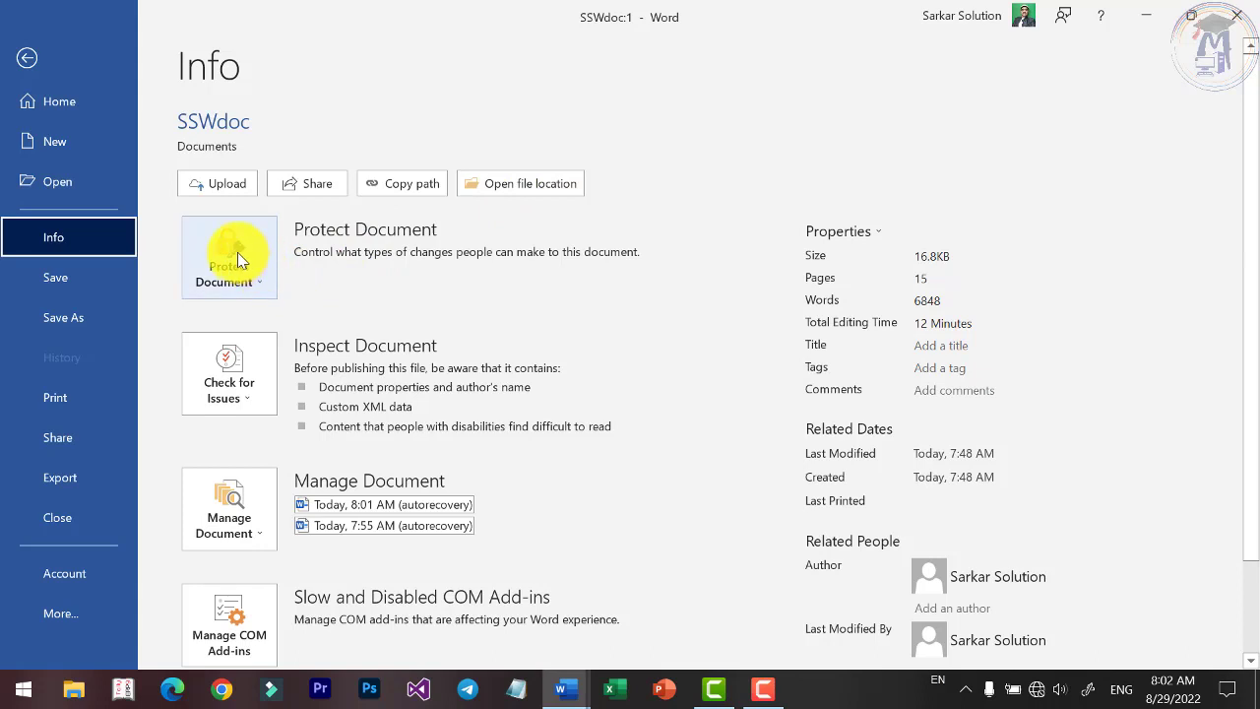
pyautogui.click(260, 279)
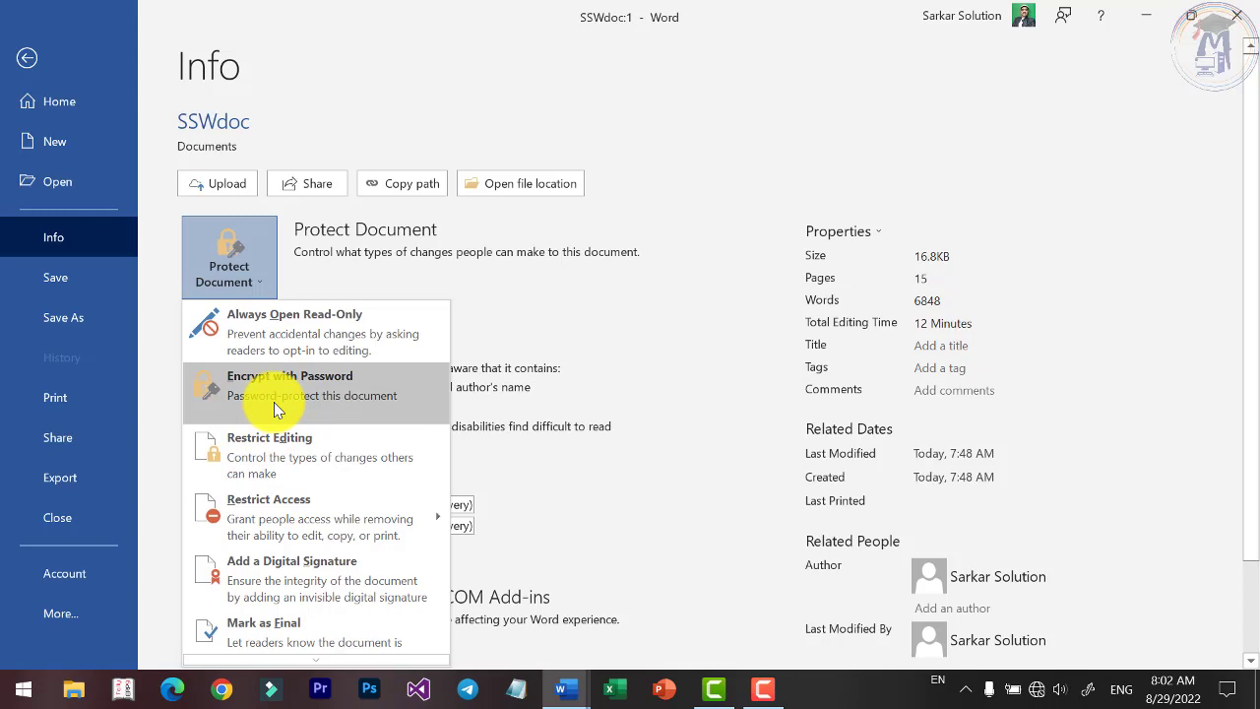
pyautogui.moveTo(277, 514)
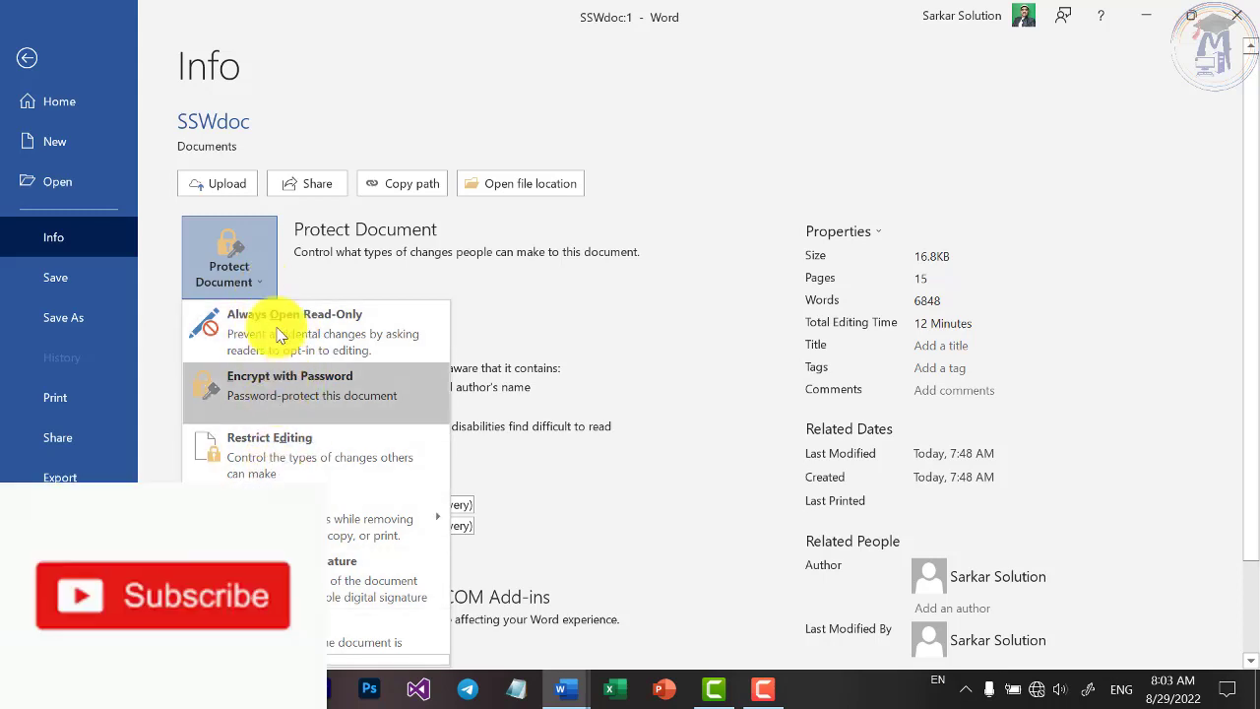
pyautogui.click(264, 285)
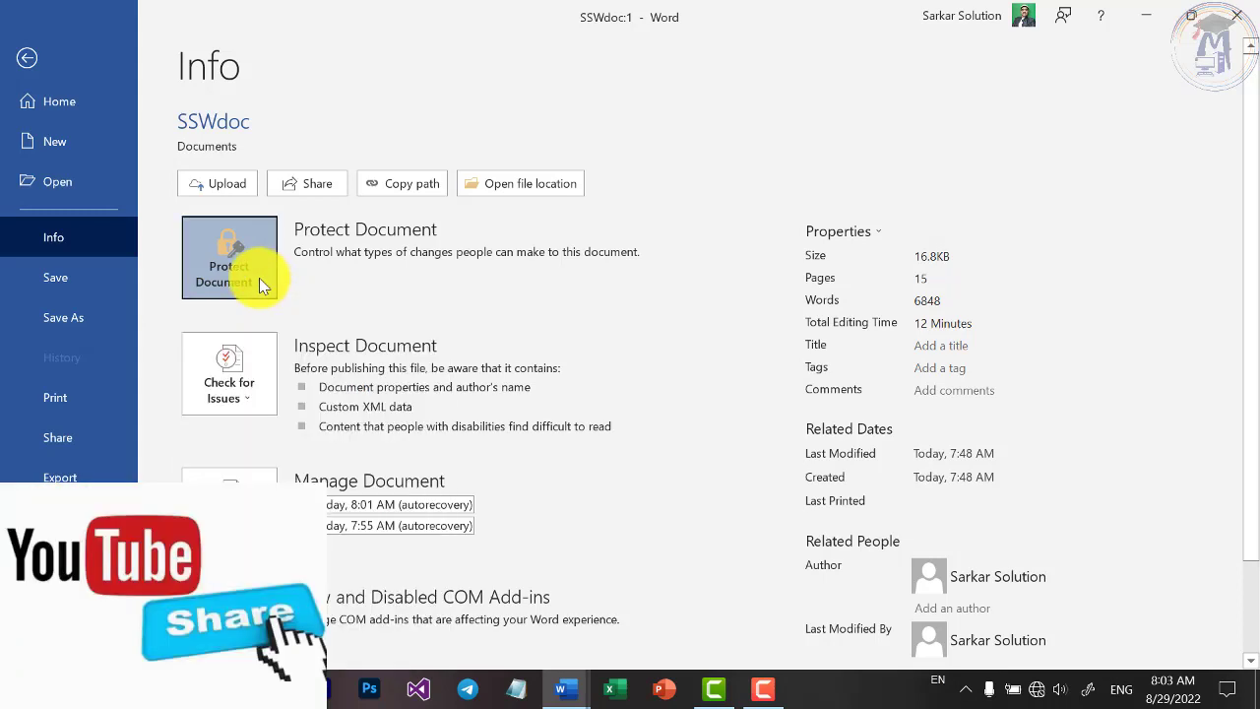
# Browse the Check for Issues and Manage Document menus, then go back to the document.
pyautogui.click(247, 401)
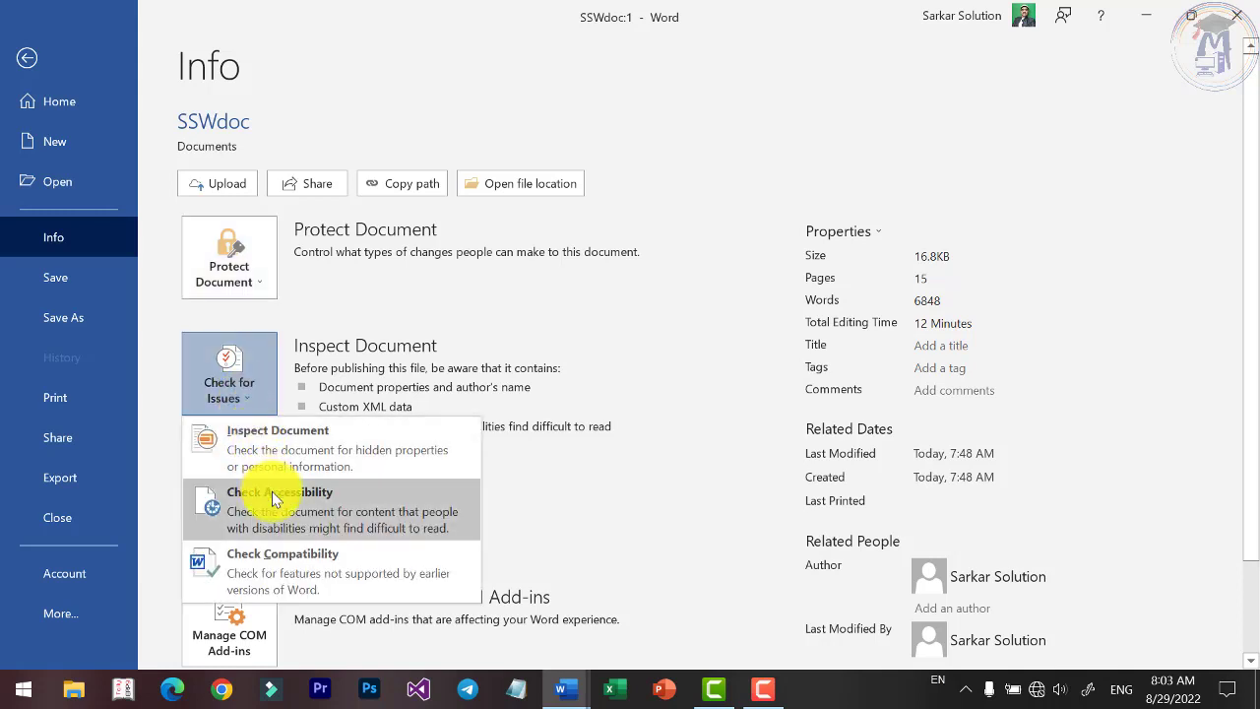
pyautogui.click(248, 390)
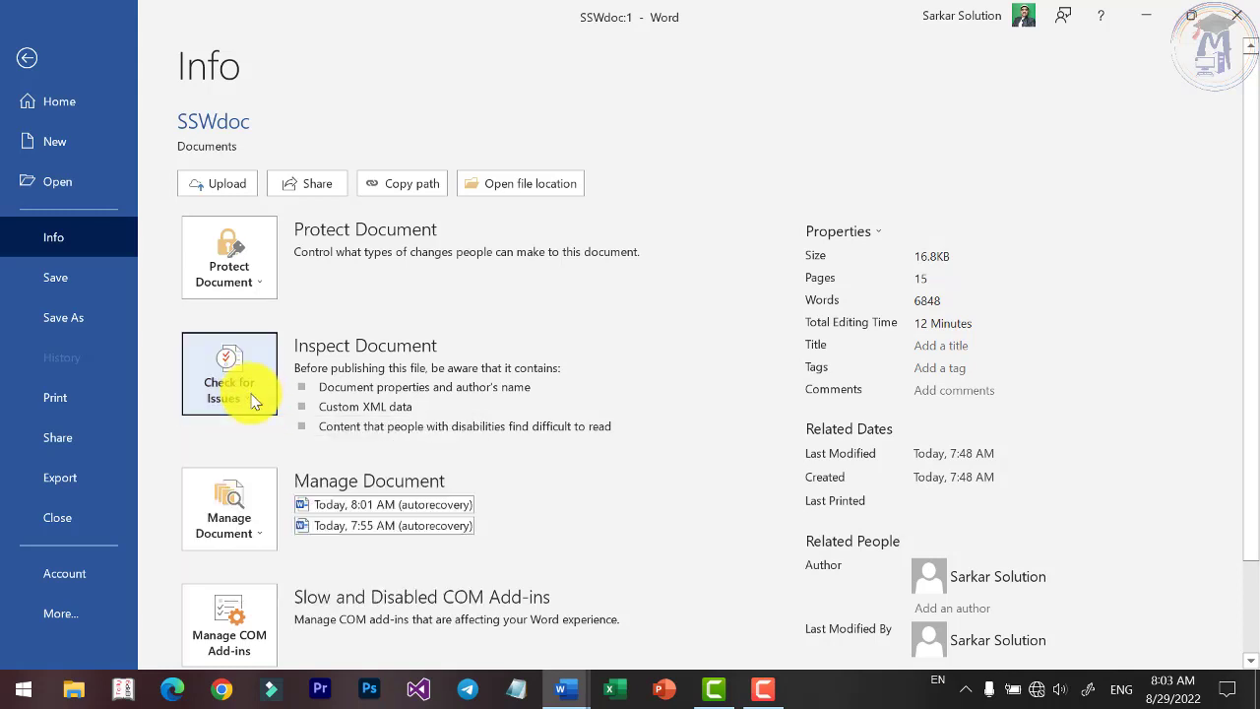
pyautogui.click(263, 529)
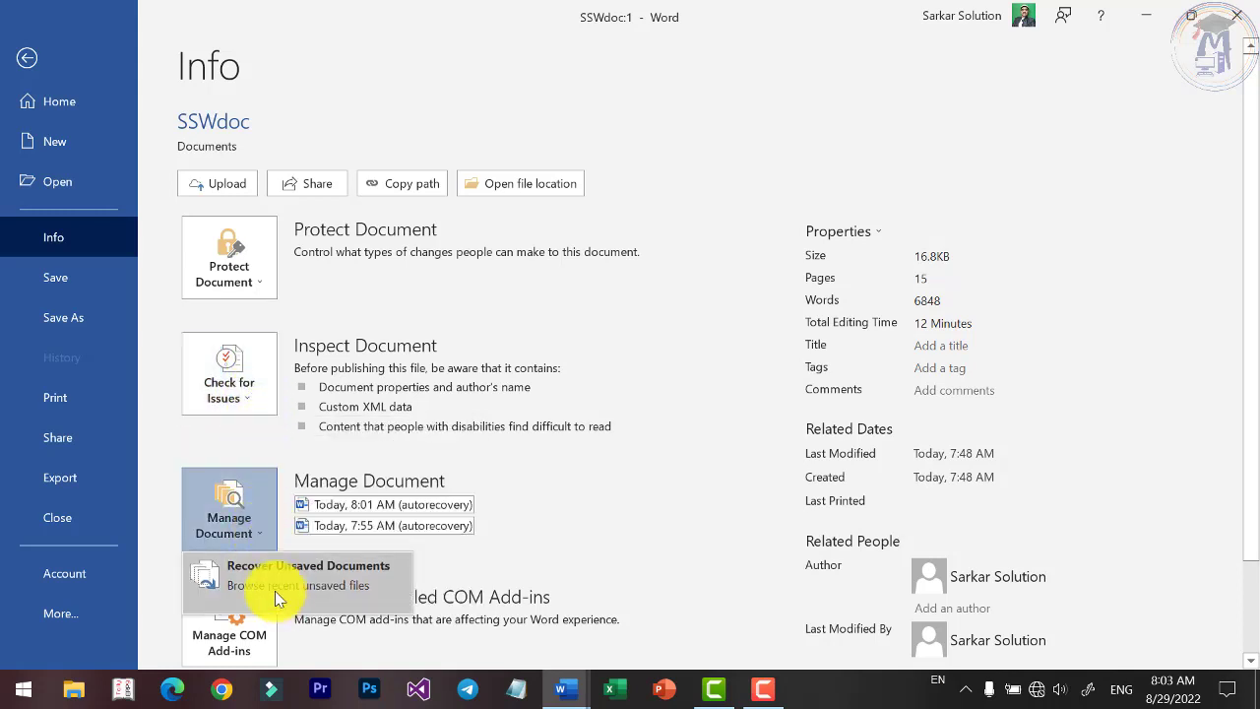
pyautogui.click(265, 536)
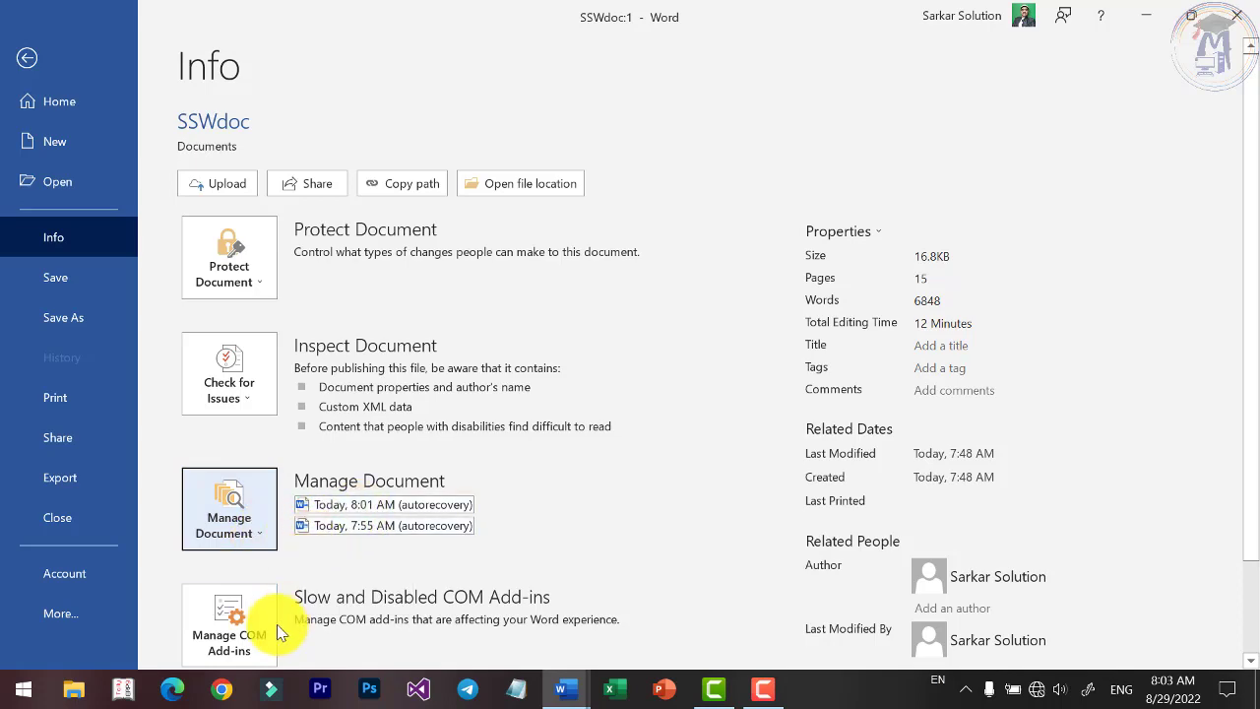
pyautogui.scroll(-2, 264, 618)
pyautogui.scroll(2, 254, 480)
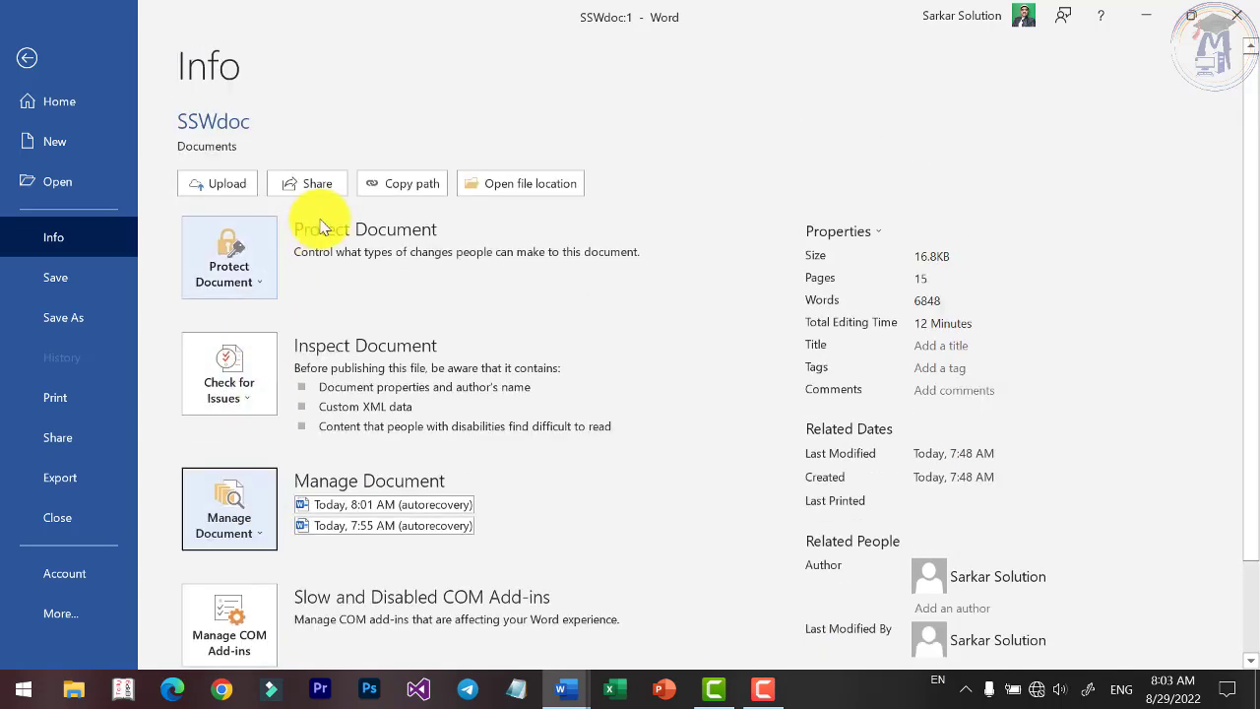
pyautogui.click(26, 57)
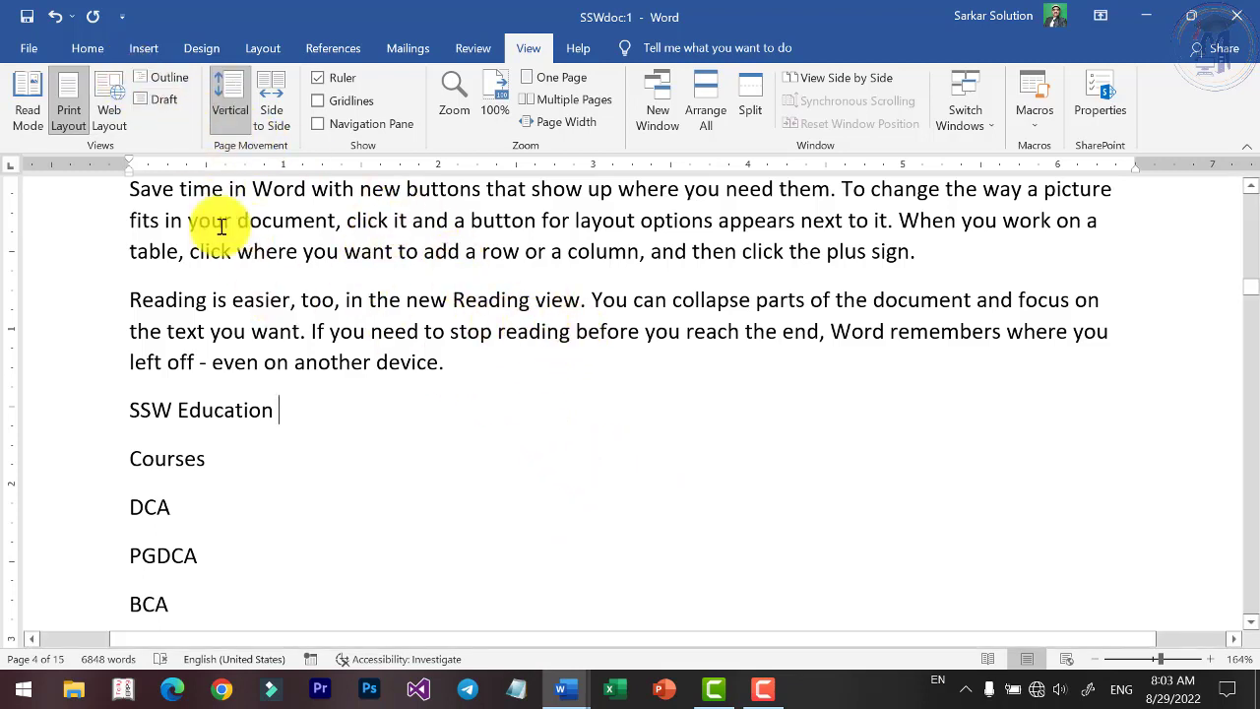
pyautogui.click(29, 47)
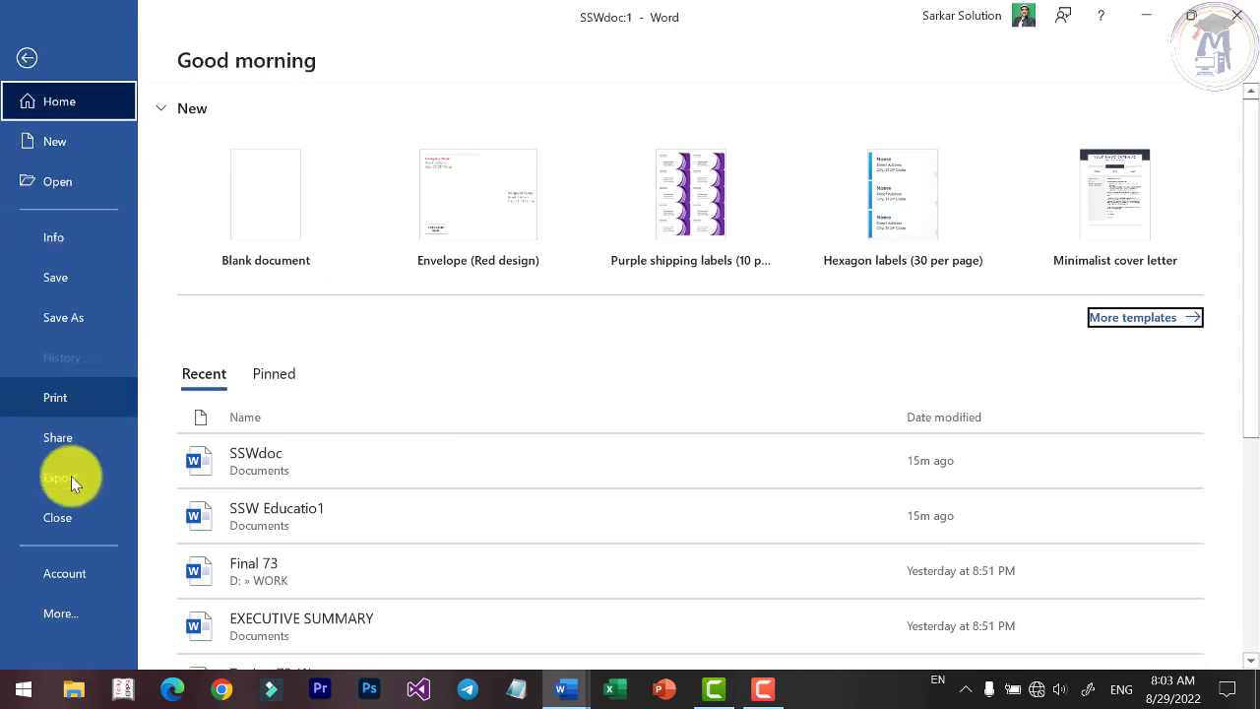
pyautogui.click(27, 57)
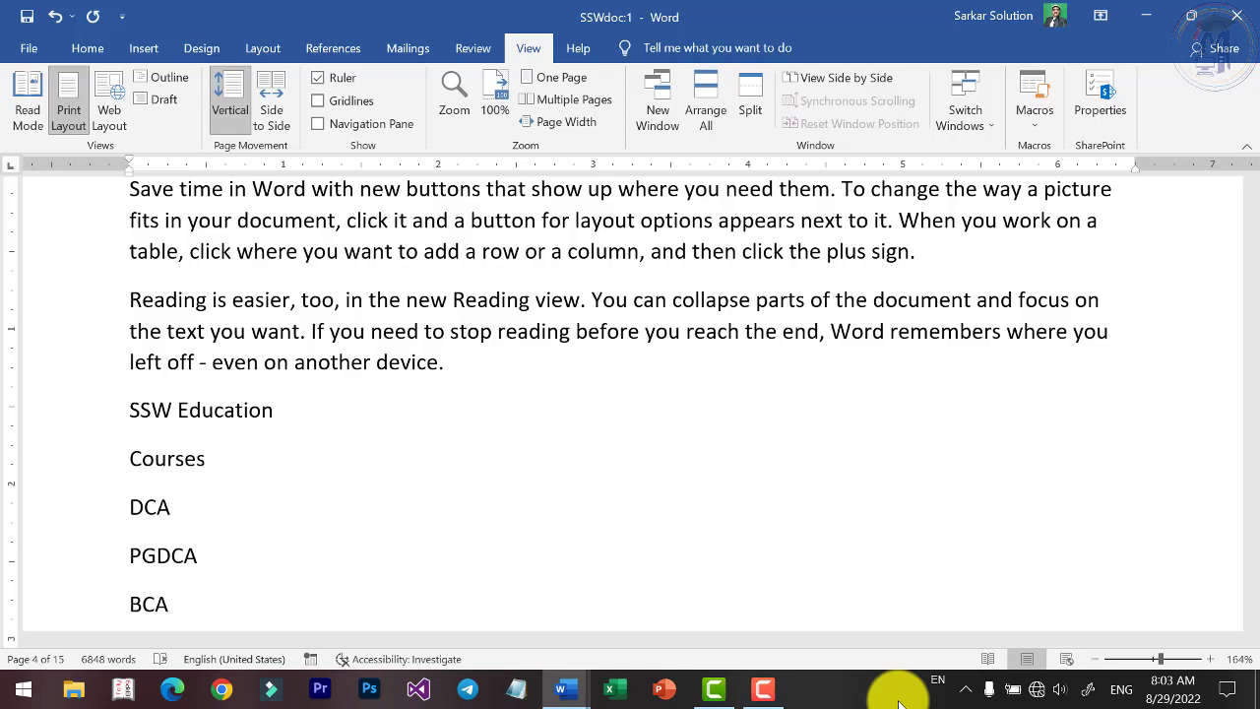
# Insert a line reading 'MS Excel 2019' under SSW Education, fixing the mistyped digits.
pyautogui.press('Return')
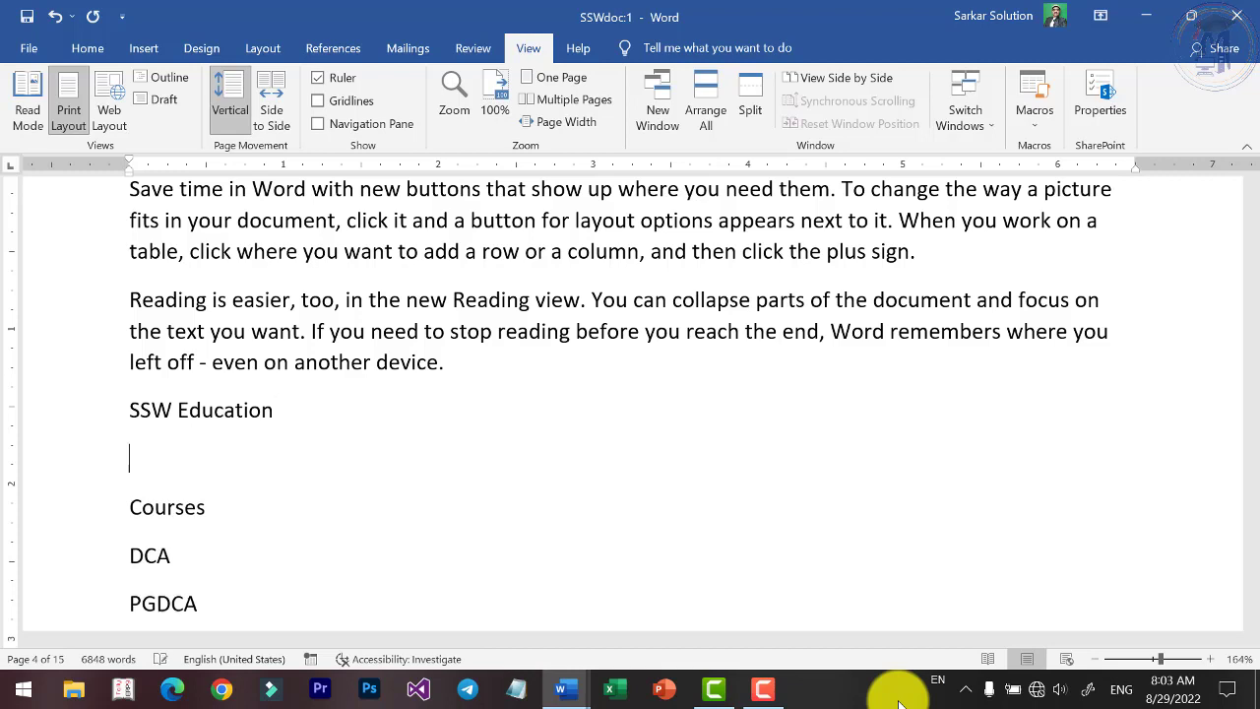
pyautogui.write('MS Ex')
pyautogui.write('cel 1')
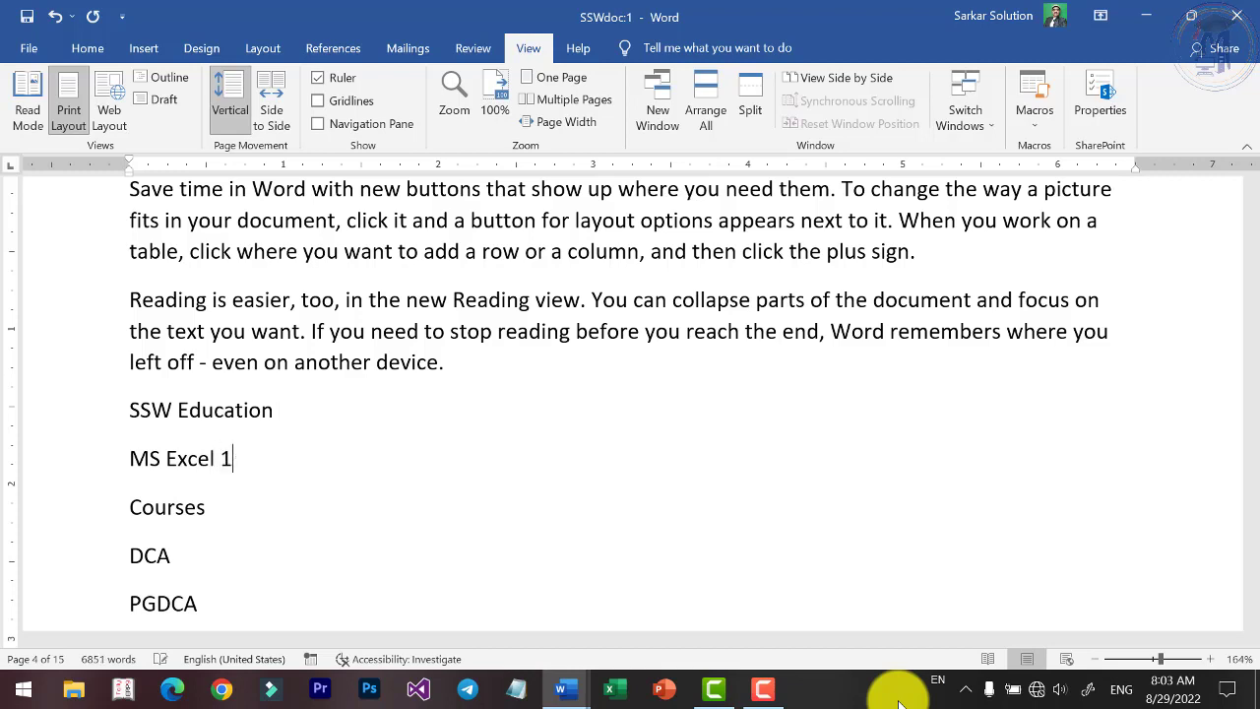
pyautogui.press('BackSpace')
pyautogui.write('290')
pyautogui.press('BackSpace')
pyautogui.press('BackSpace')
pyautogui.write('01')
pyautogui.write('9')
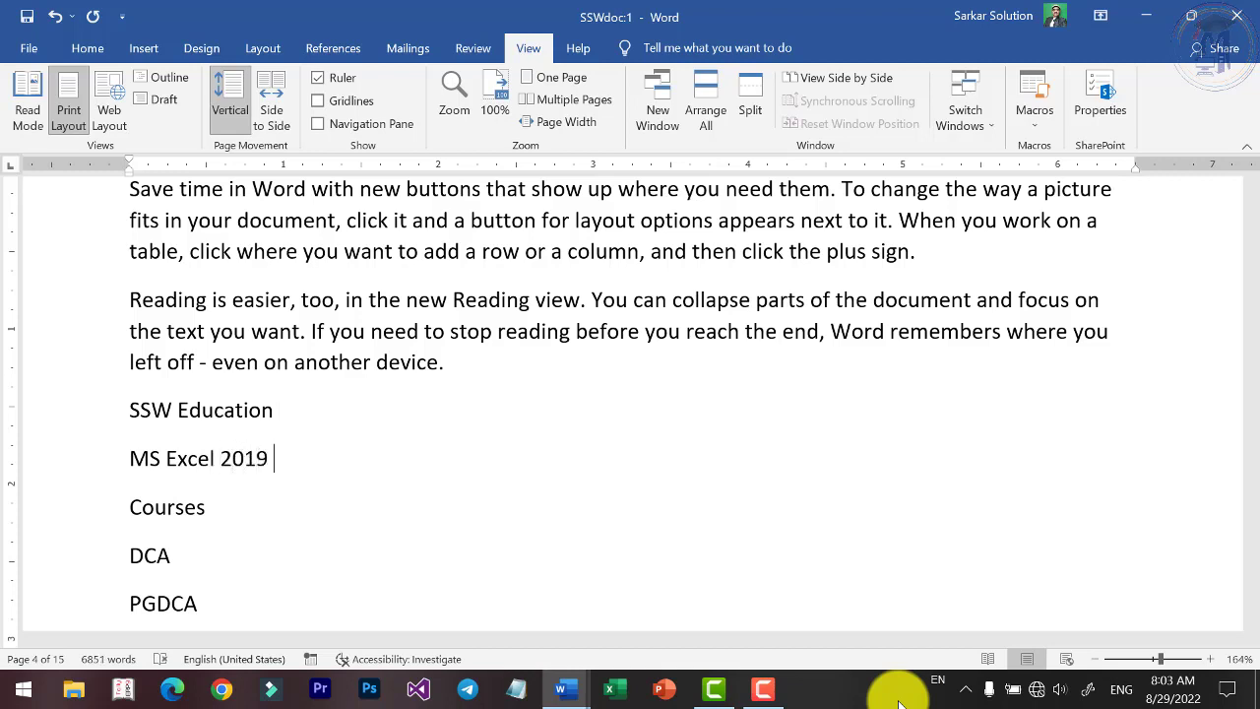